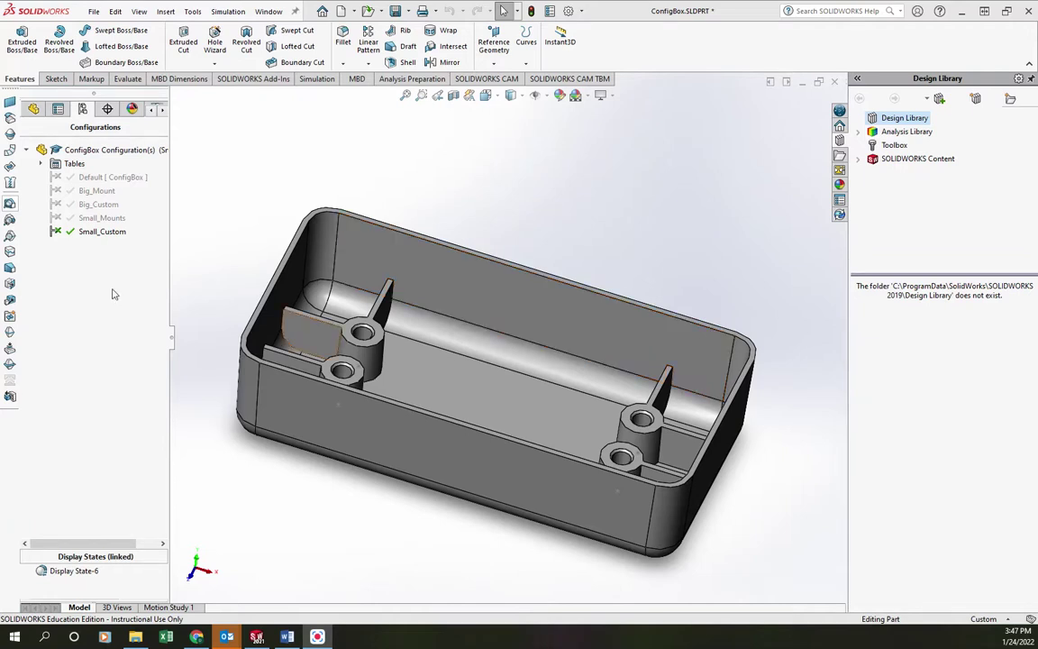
Switch ConfigBox through its Default and Big_Mount configurations and activate Small_Mounts.
double_click(99, 177)
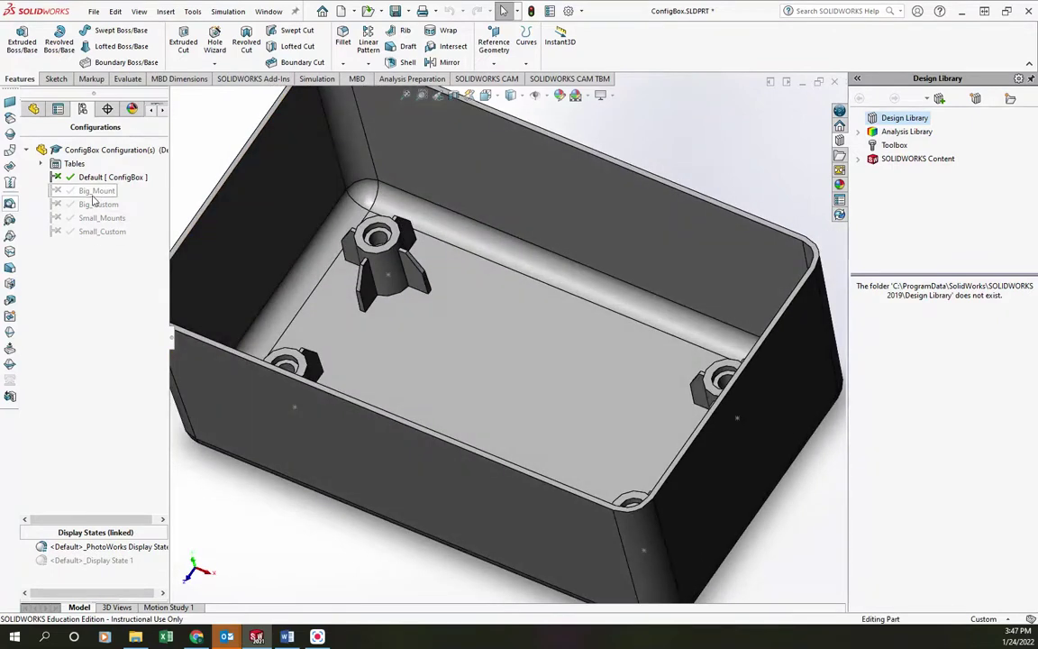
double_click(94, 191)
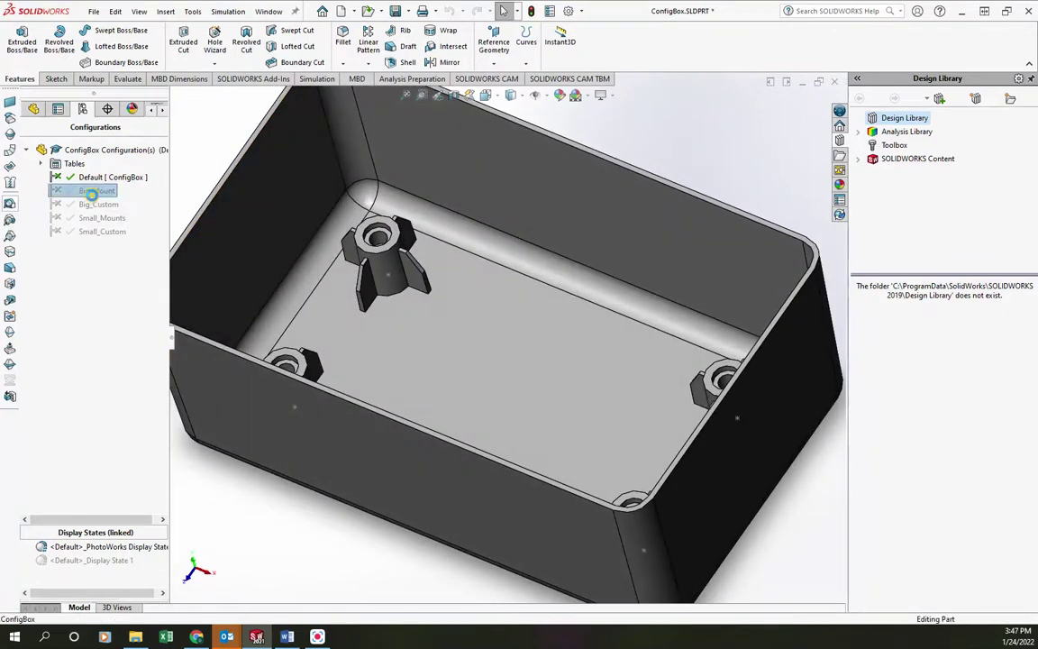
double_click(93, 218)
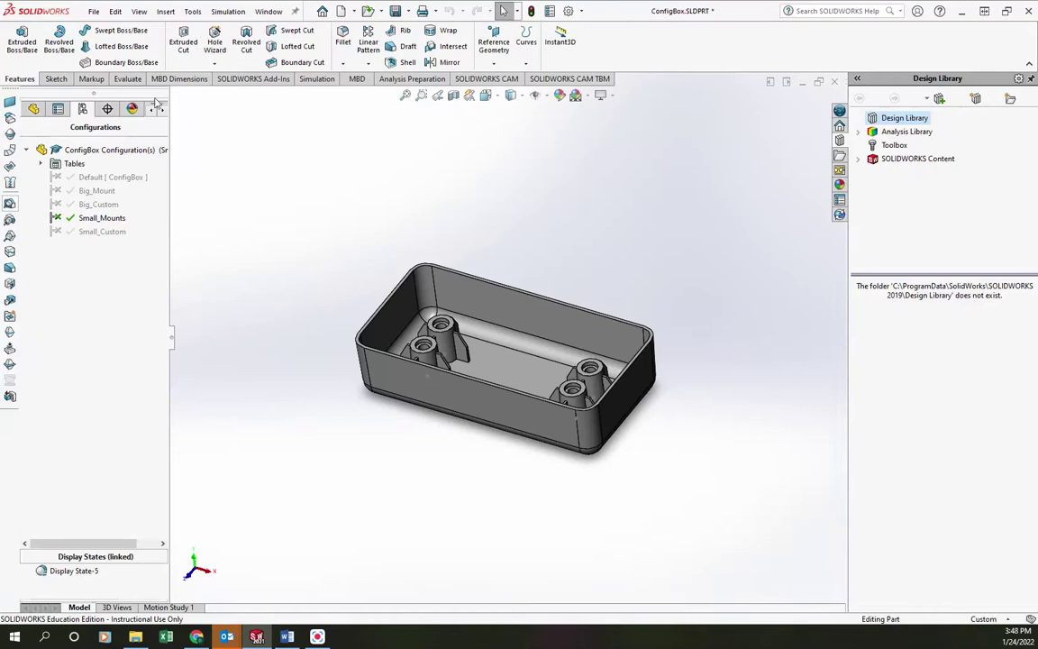
Create a new part document.
click(94, 10)
click(104, 33)
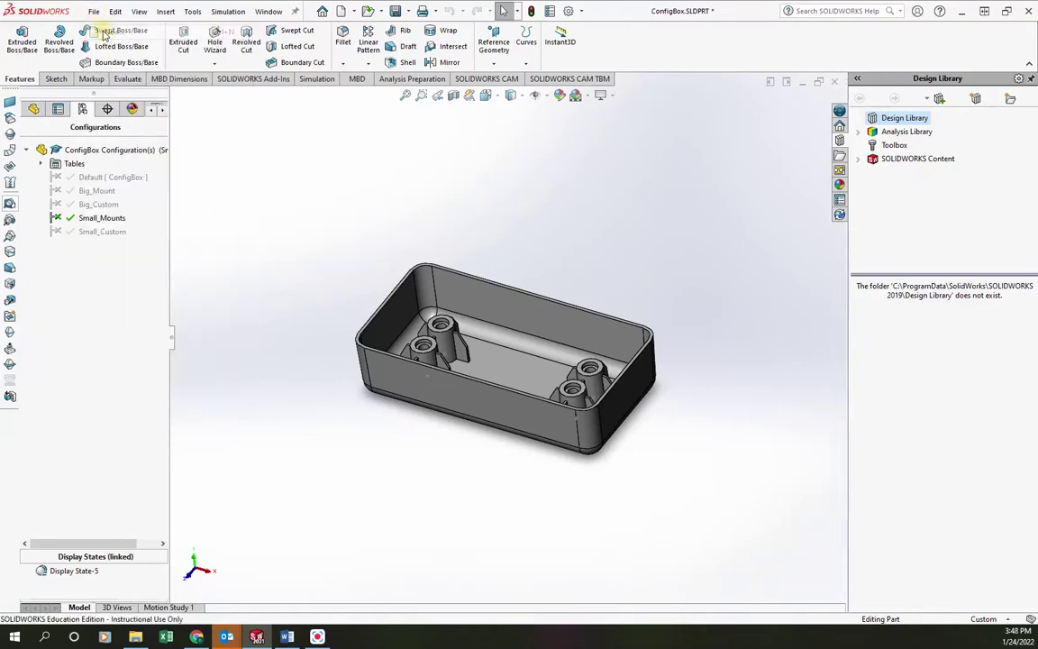
click(676, 534)
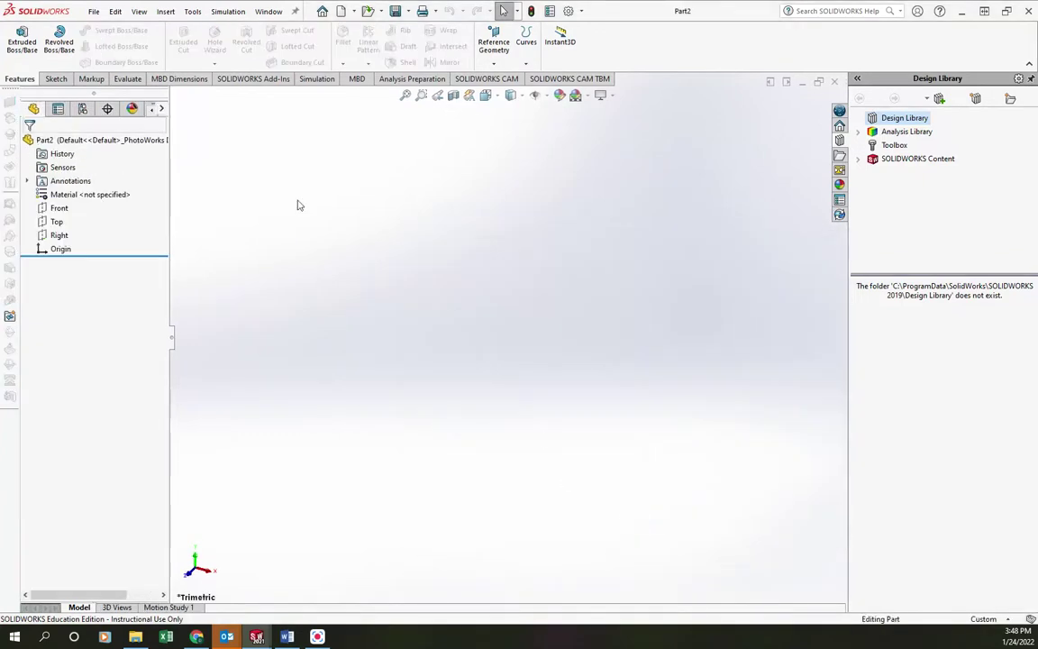
Save the new part as ConfigLid in the Downloads folder.
click(93, 10)
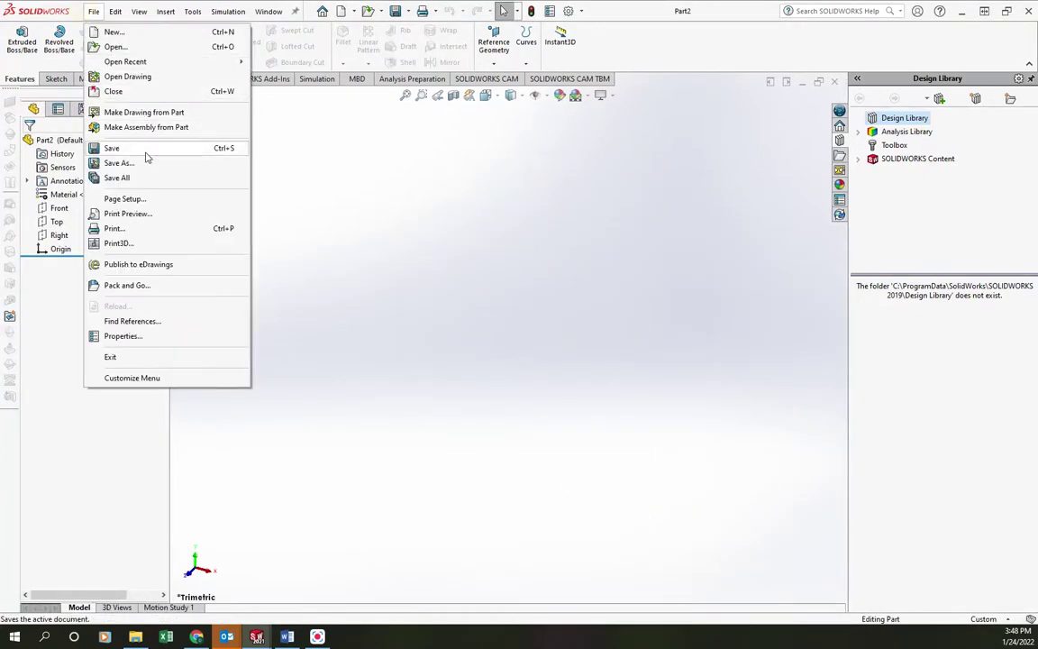
click(118, 163)
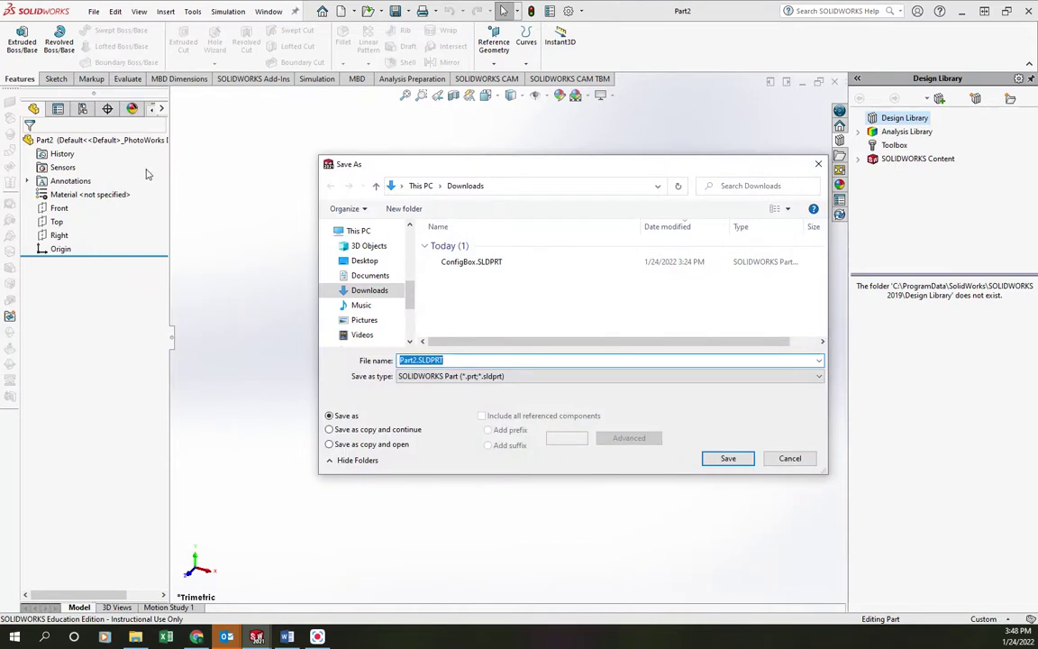
text(Config)
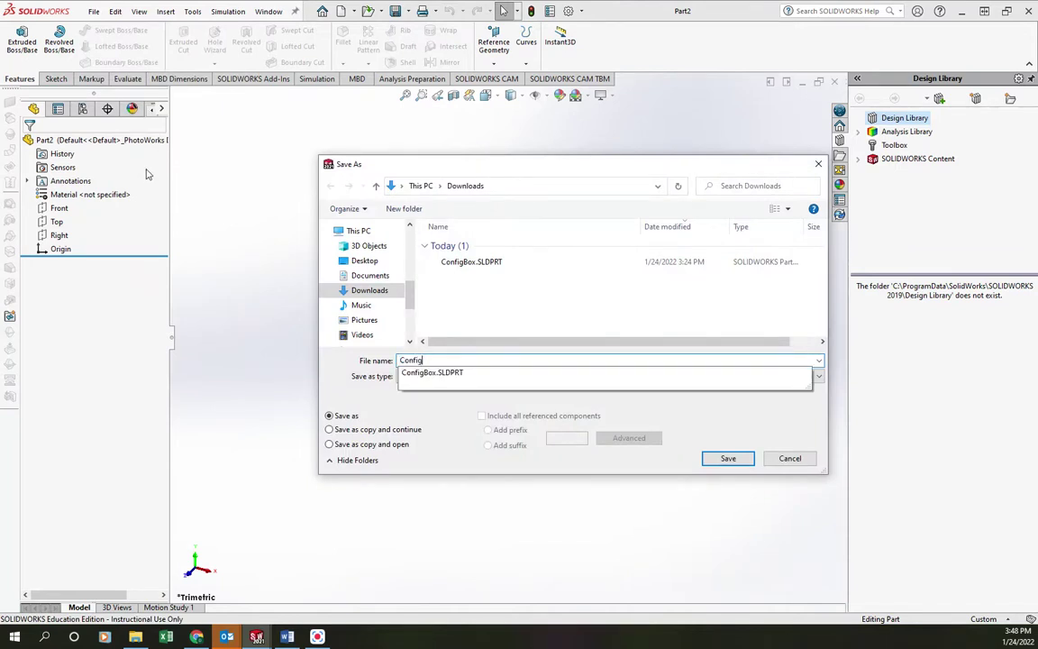
text( Li)
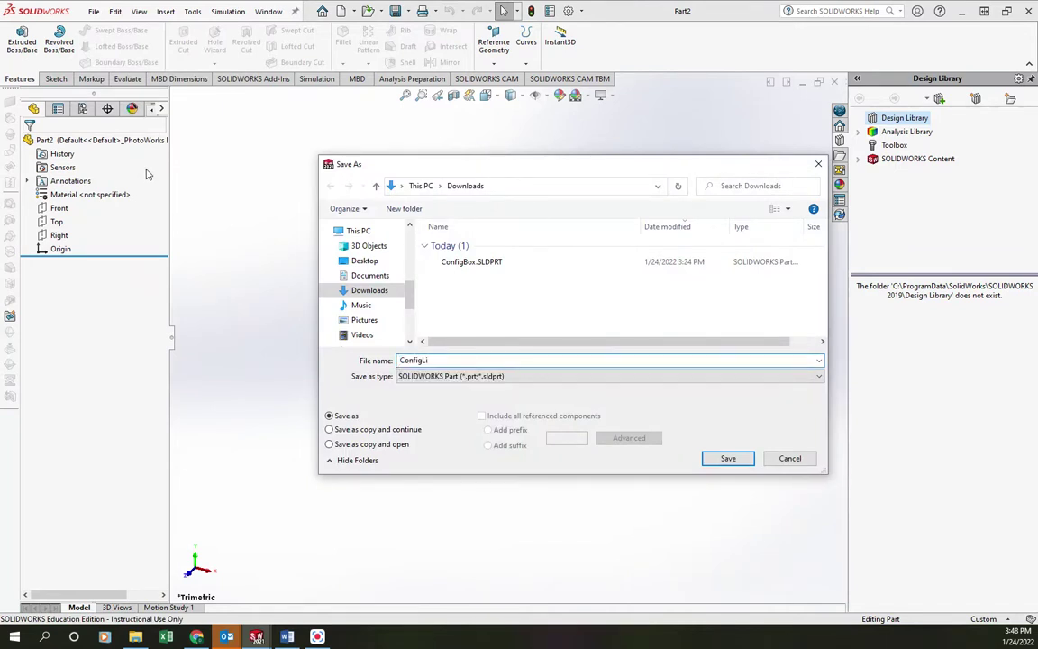
text(d)
key(Return)
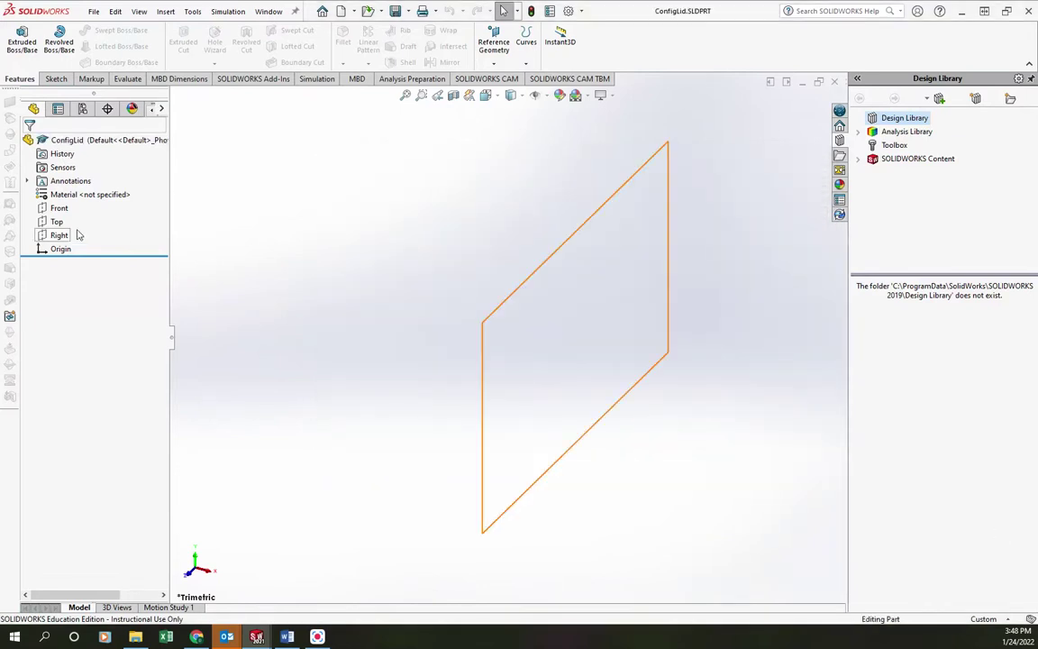
Insert ConfigBox at the origin of ConfigLid as a derived part in the Small_Mounts configuration and expand its feature.
drag(868, 236, 358, 329)
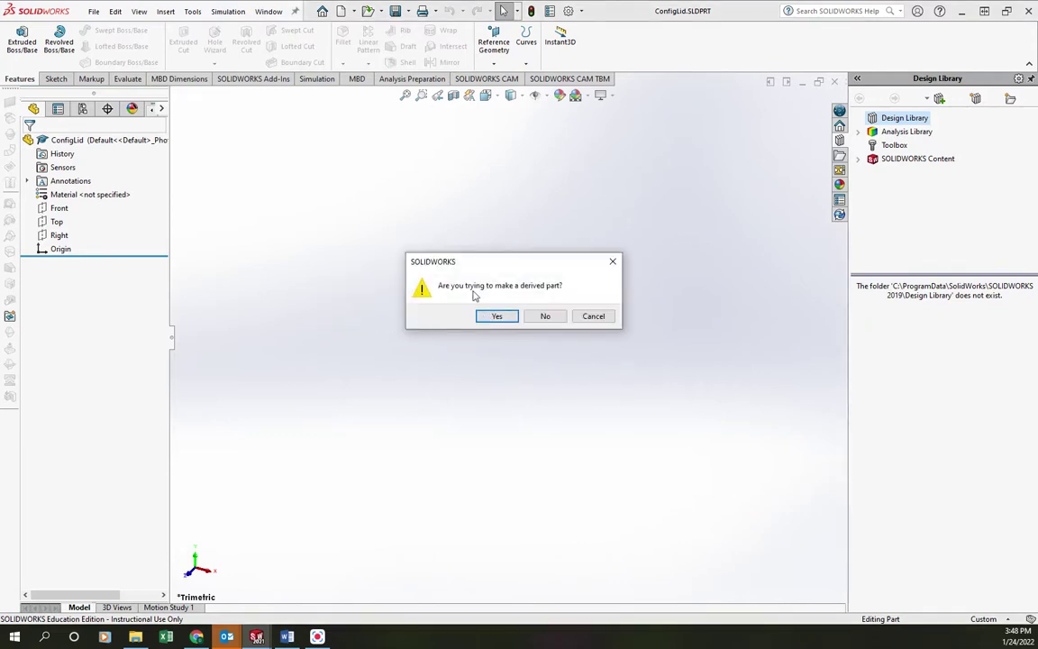
click(497, 316)
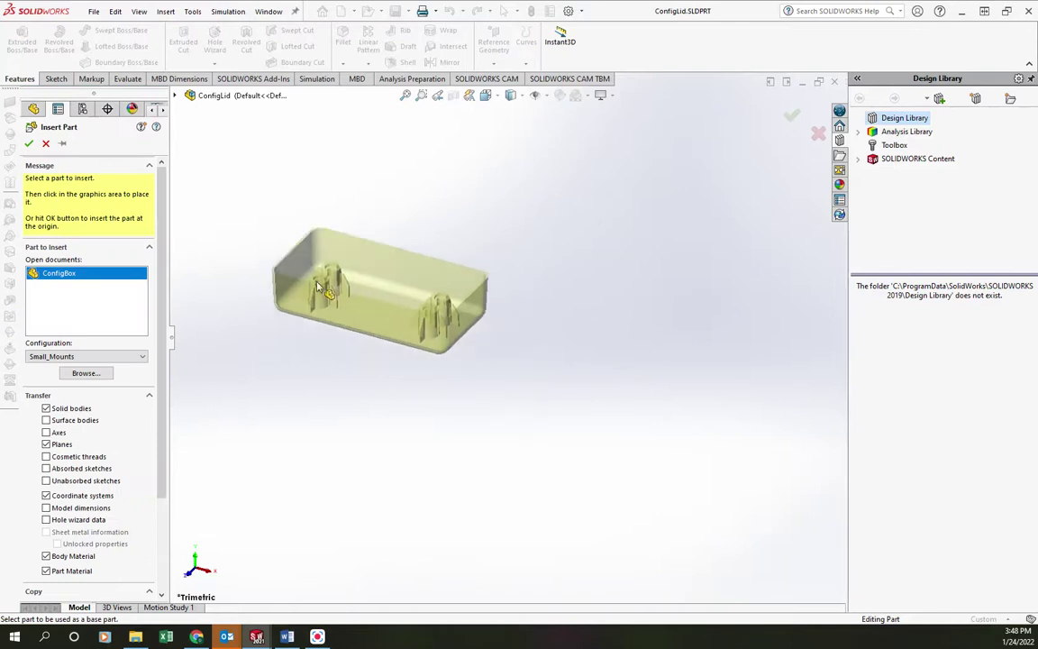
click(29, 144)
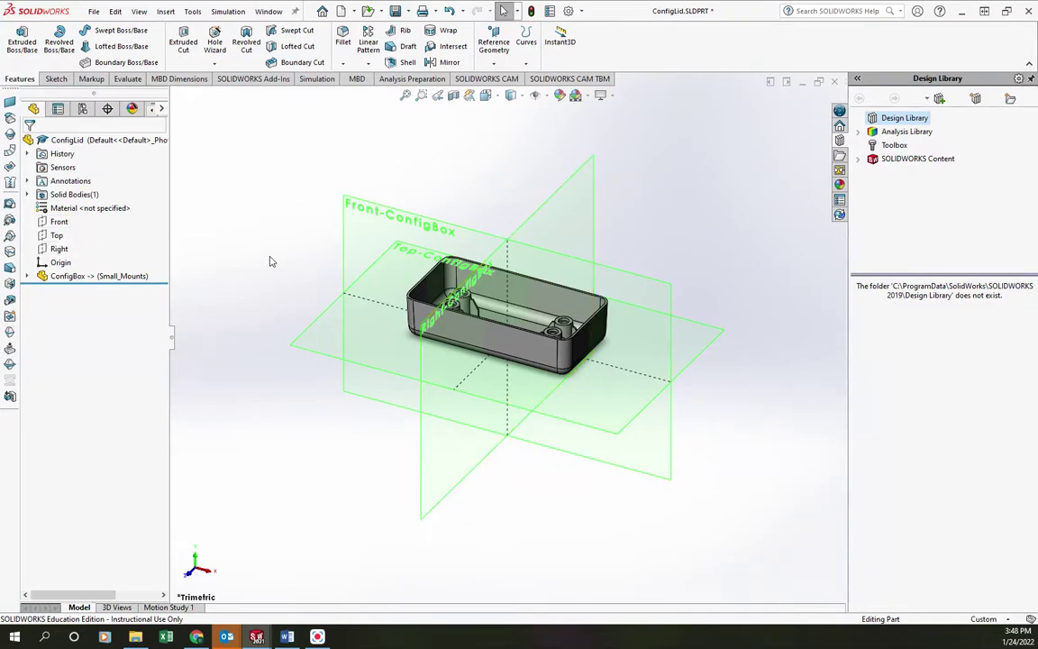
middle_drag(269, 262, 273, 296)
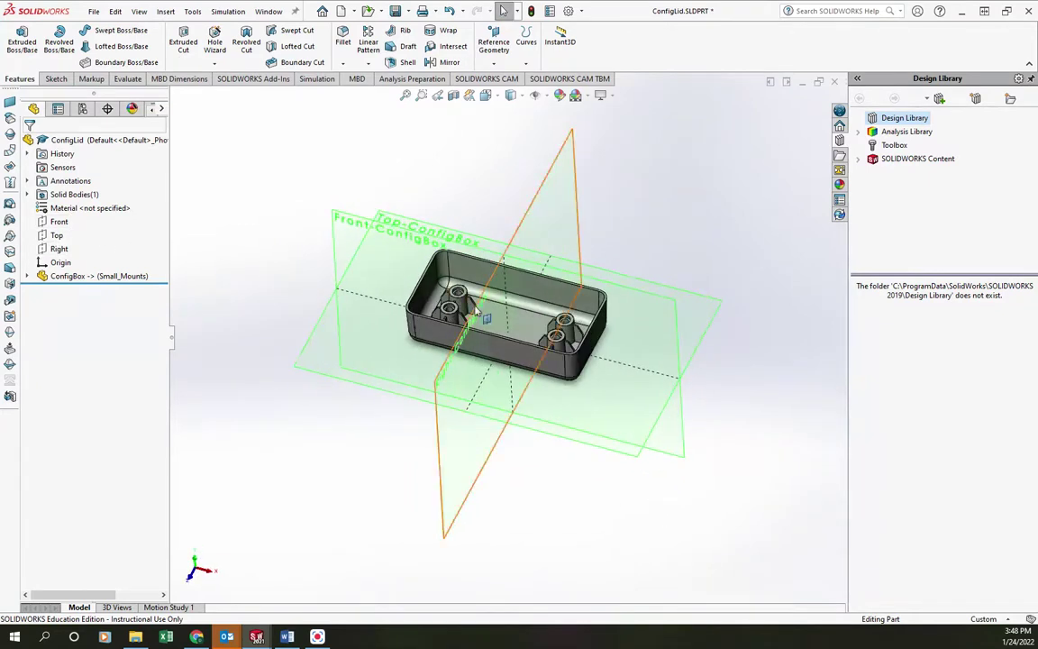
scroll(475, 309, down, 3)
click(42, 278)
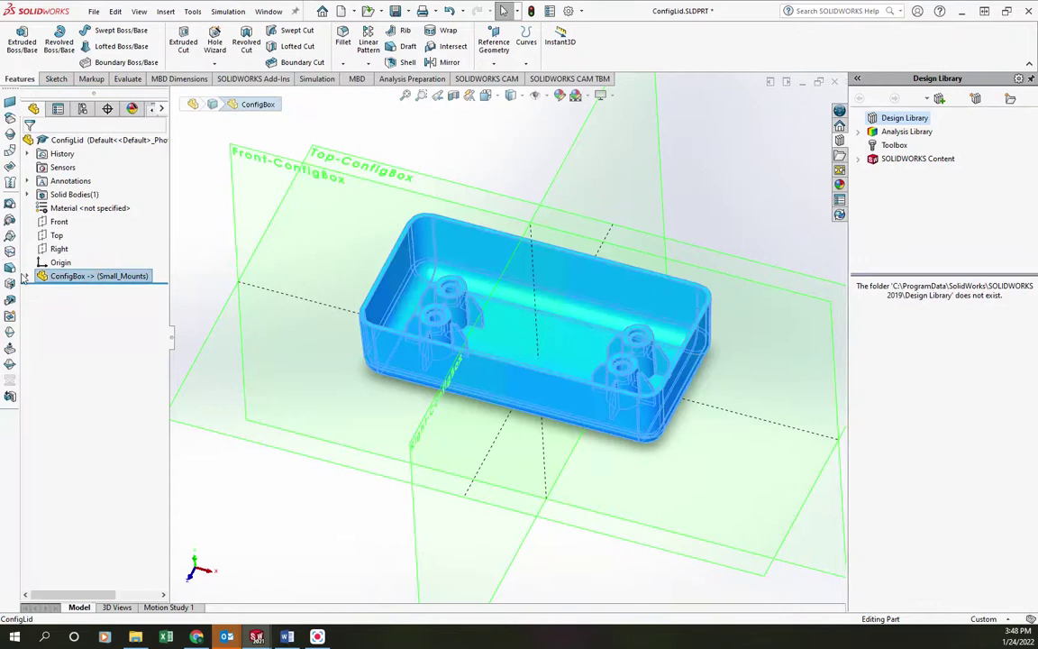
click(28, 275)
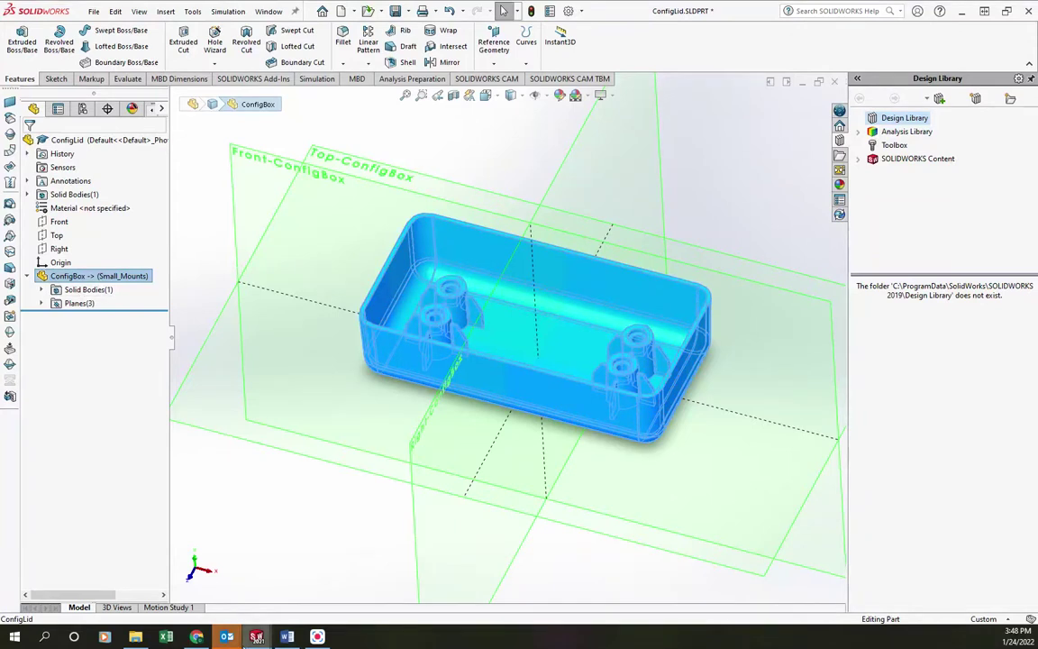
Save the ConfigBox part and return to the ConfigLid part.
mouse_move(257, 636)
click(232, 593)
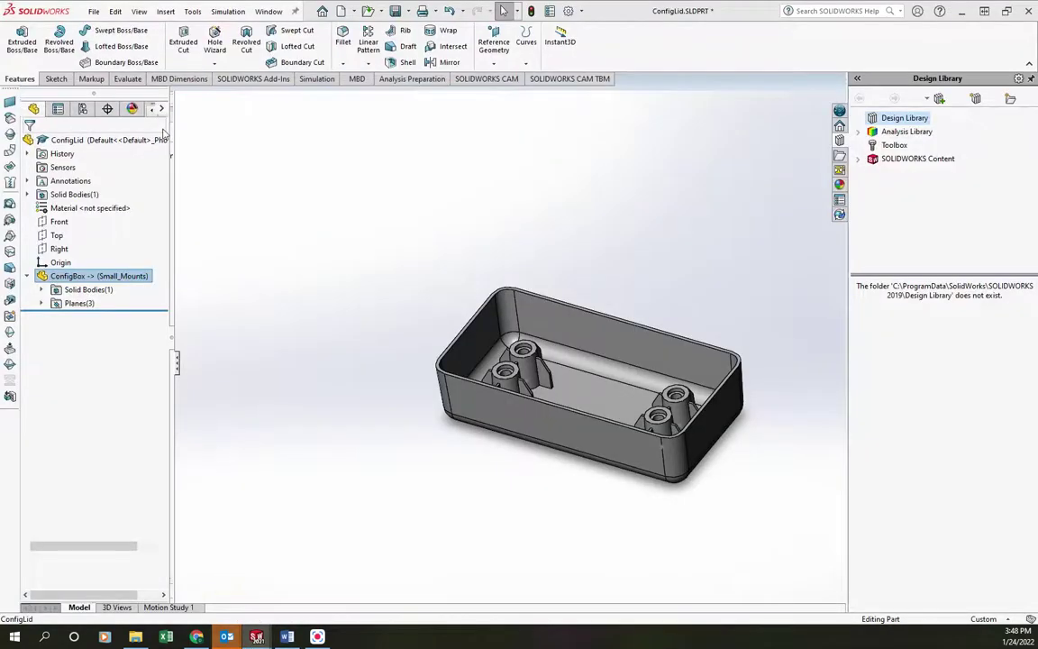
click(94, 12)
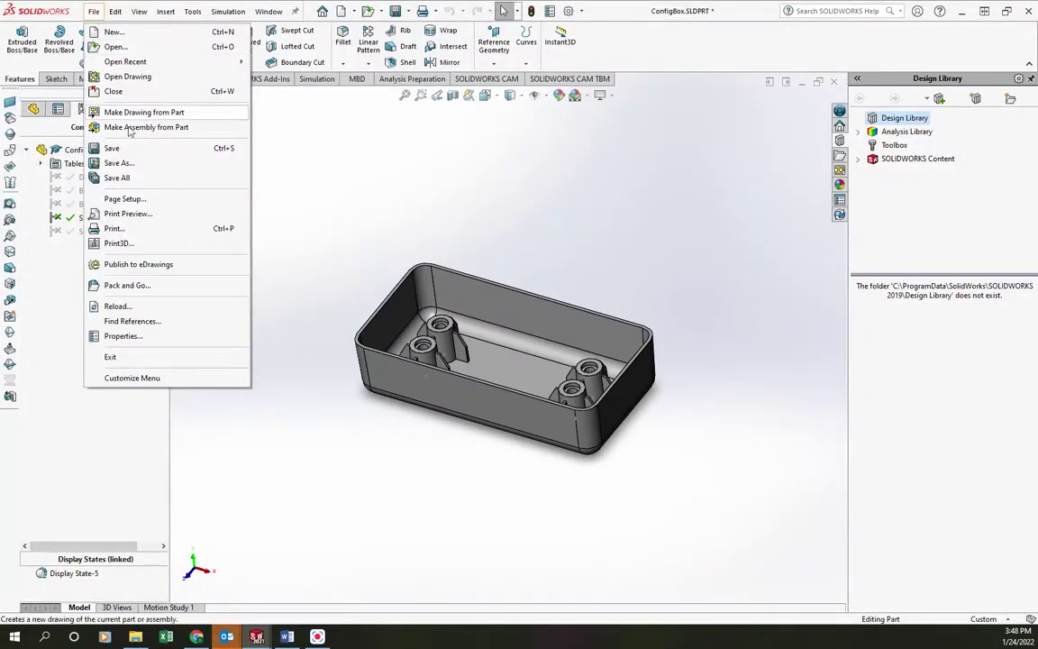
click(122, 142)
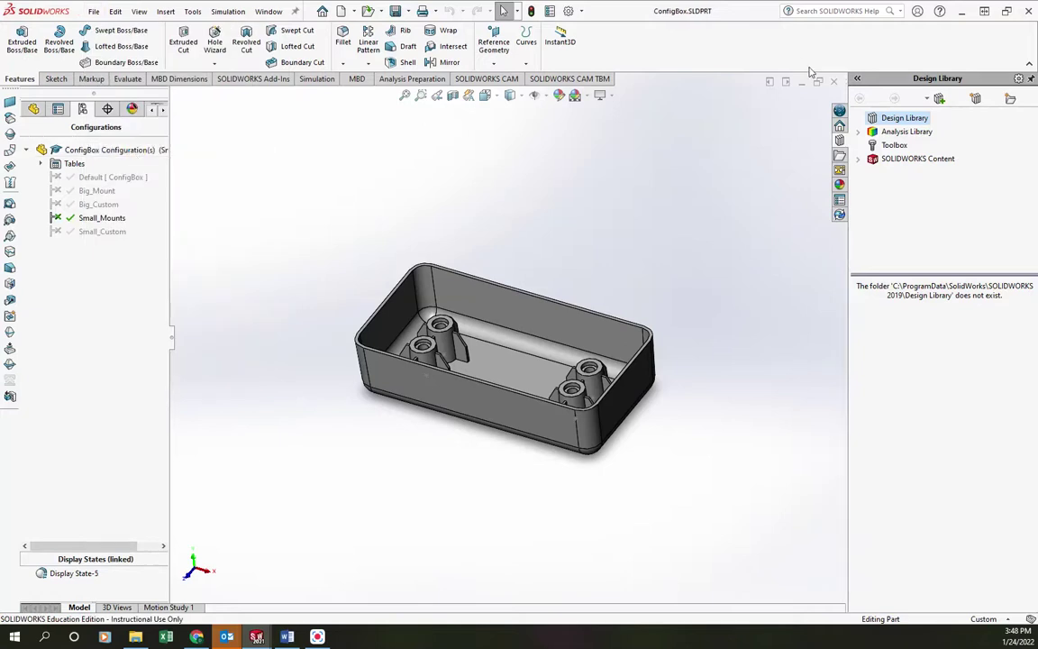
click(833, 82)
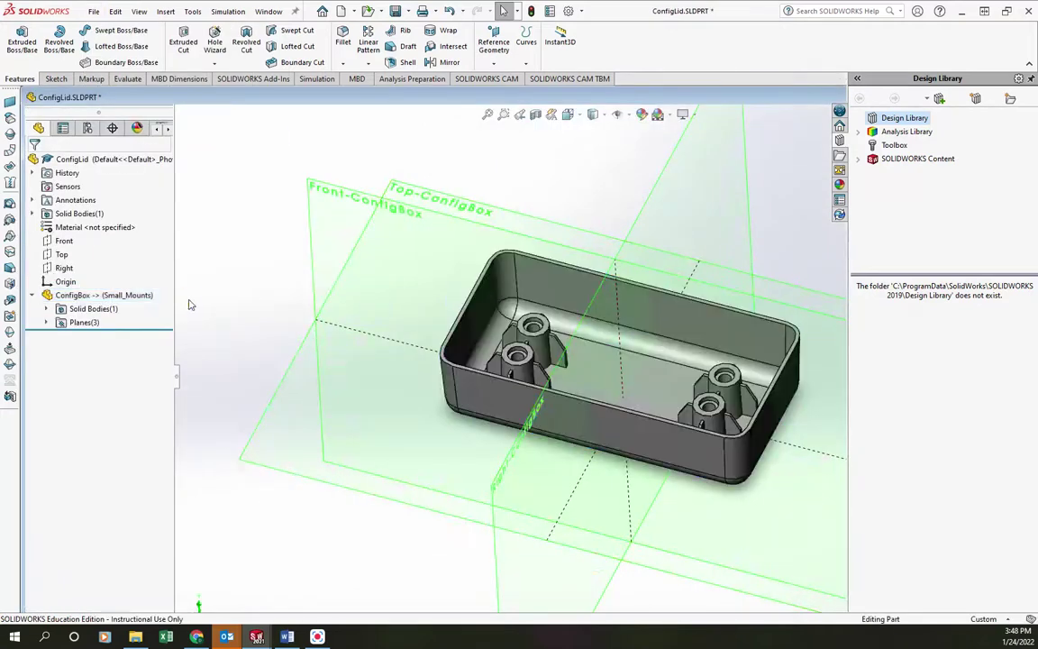
Configure the inserted ConfigBox feature so that the Default configuration of ConfigLid uses Big_Custom.
click(50, 296)
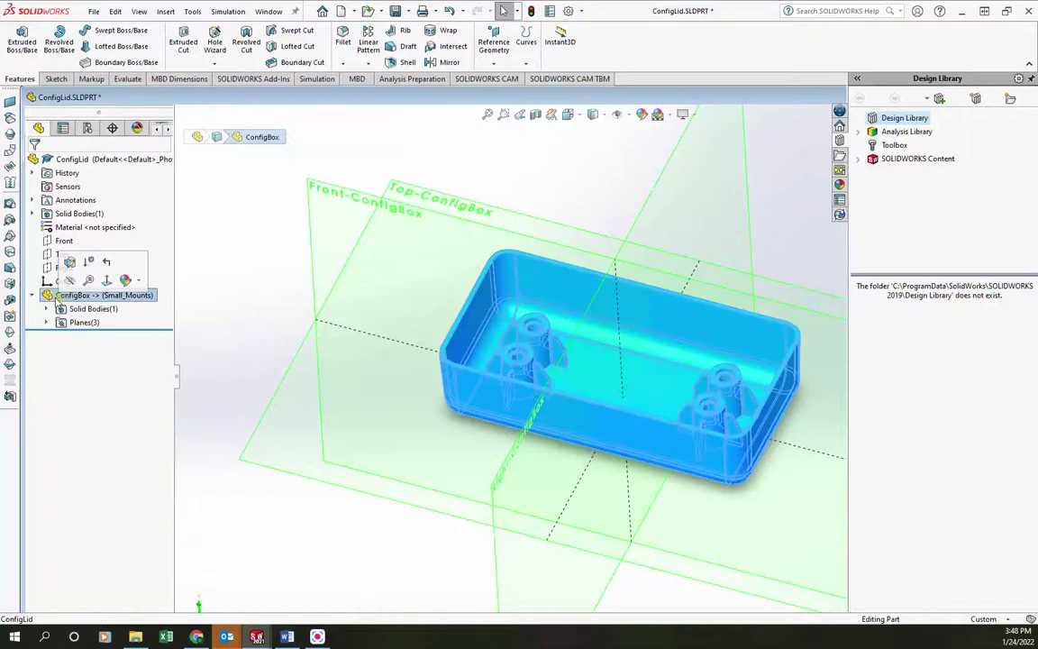
right_click(56, 298)
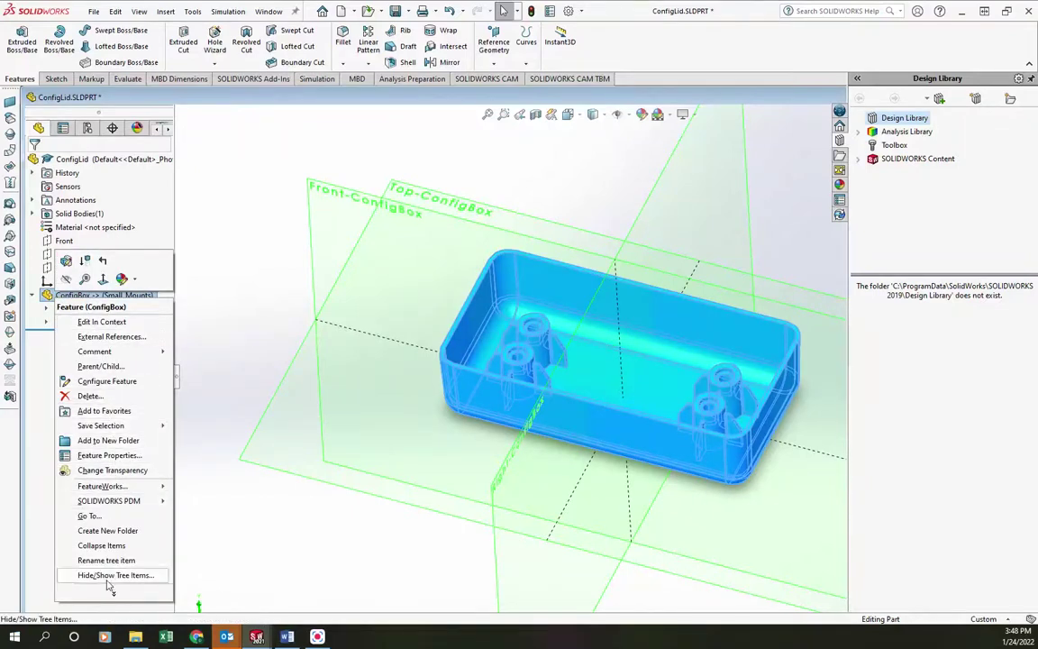
click(107, 382)
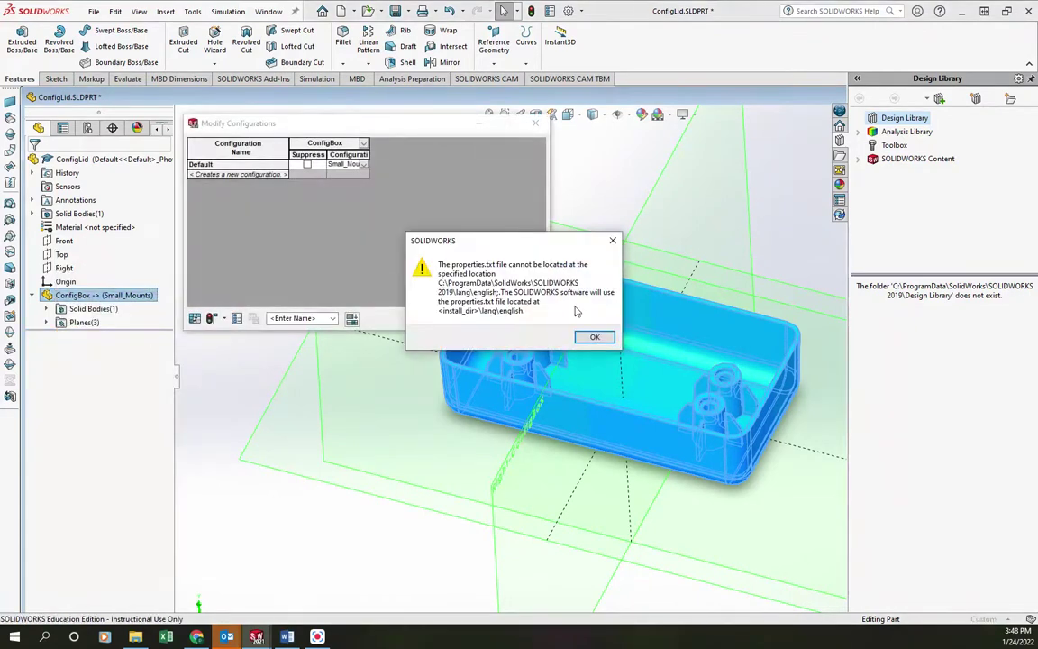
click(595, 336)
click(347, 164)
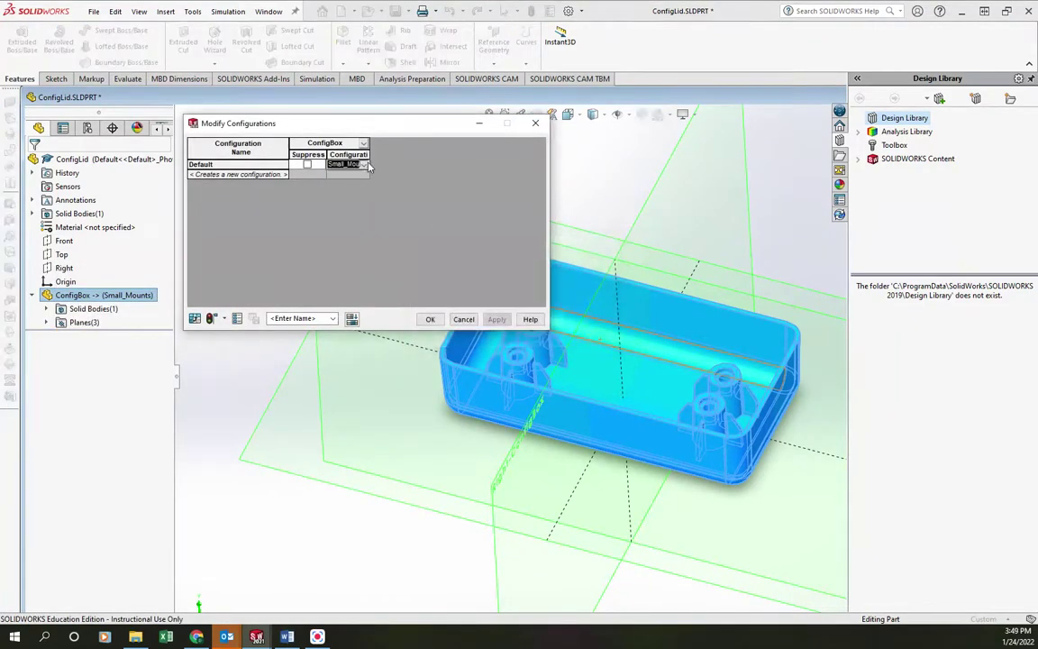
click(365, 164)
click(358, 174)
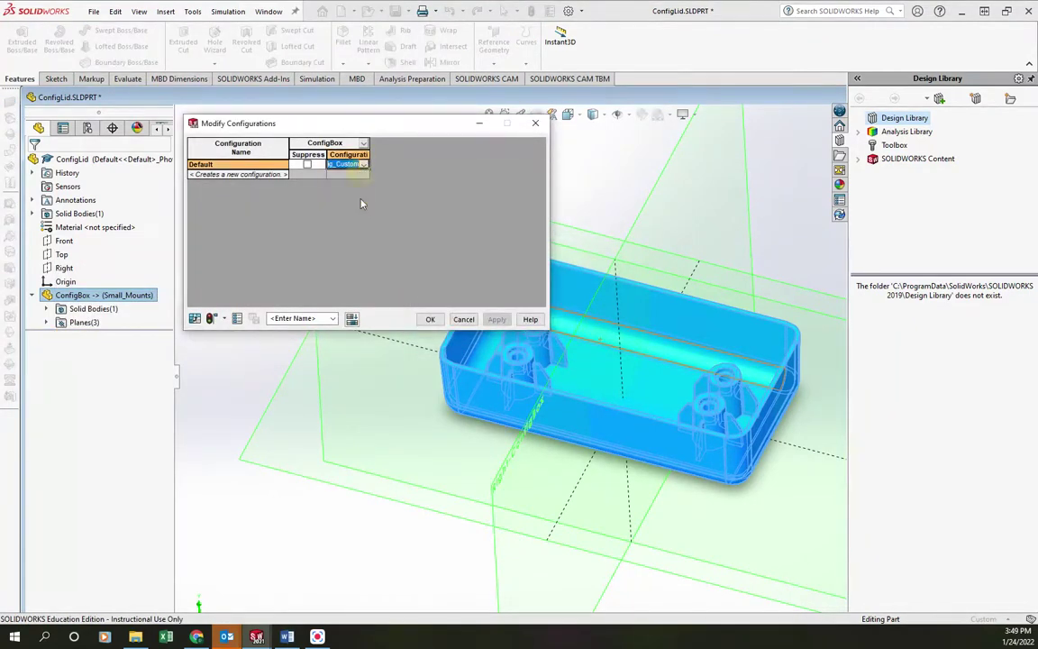
click(434, 322)
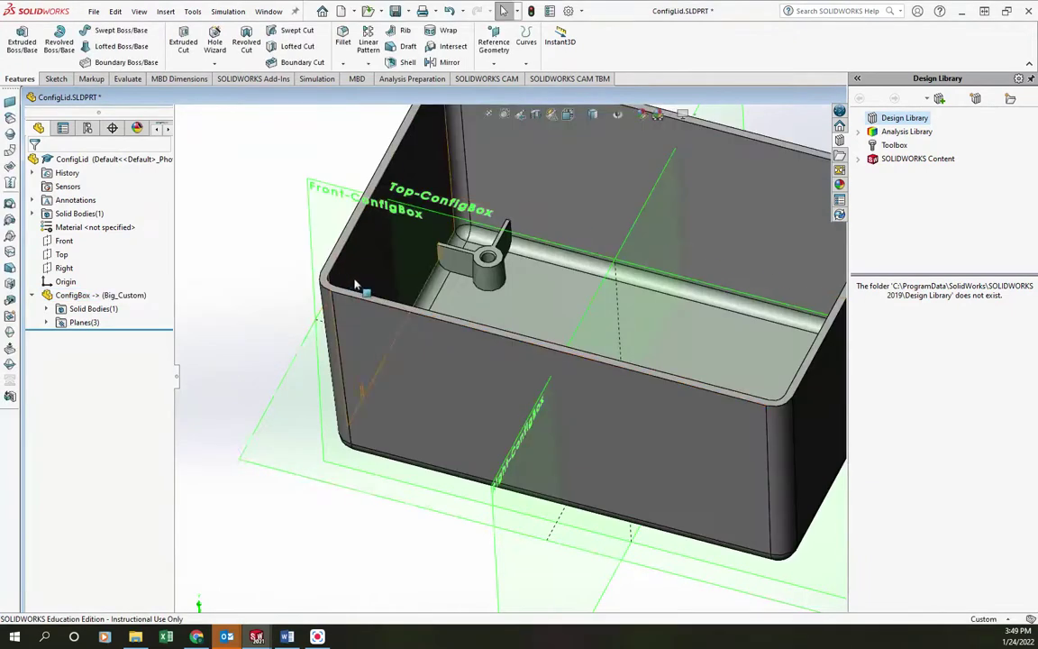
Compare the box inserted in ConfigLid with the configuration active in the original ConfigBox part, ending back in ConfigLid.
middle_drag(417, 265, 406, 290)
scroll(555, 331, up, 4)
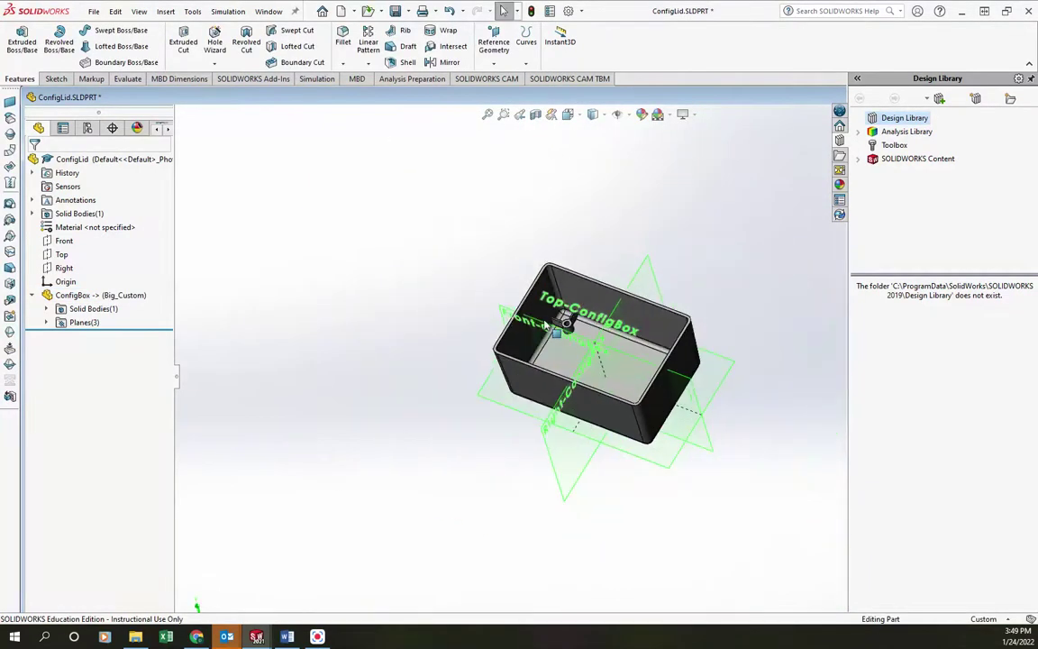
mouse_move(555, 331)
middle_down()
mouse_move(556, 316)
mouse_move(560, 332)
middle_up()
scroll(560, 333, down, 4)
scroll(637, 377, up, 4)
mouse_move(661, 389)
middle_down()
mouse_move(675, 396)
mouse_move(677, 381)
middle_up()
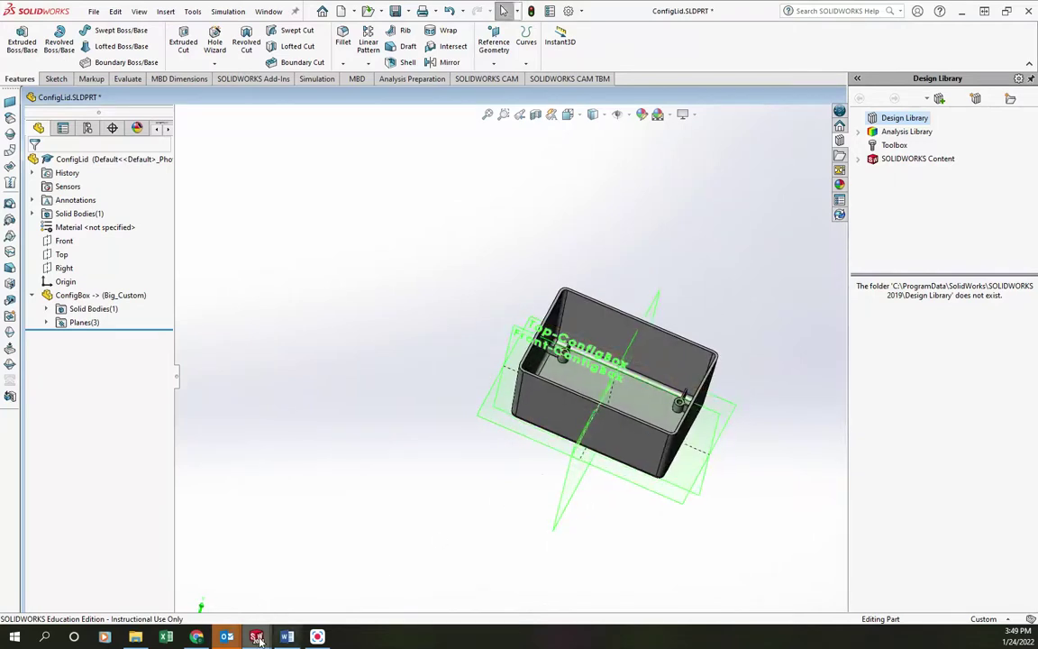
mouse_move(257, 636)
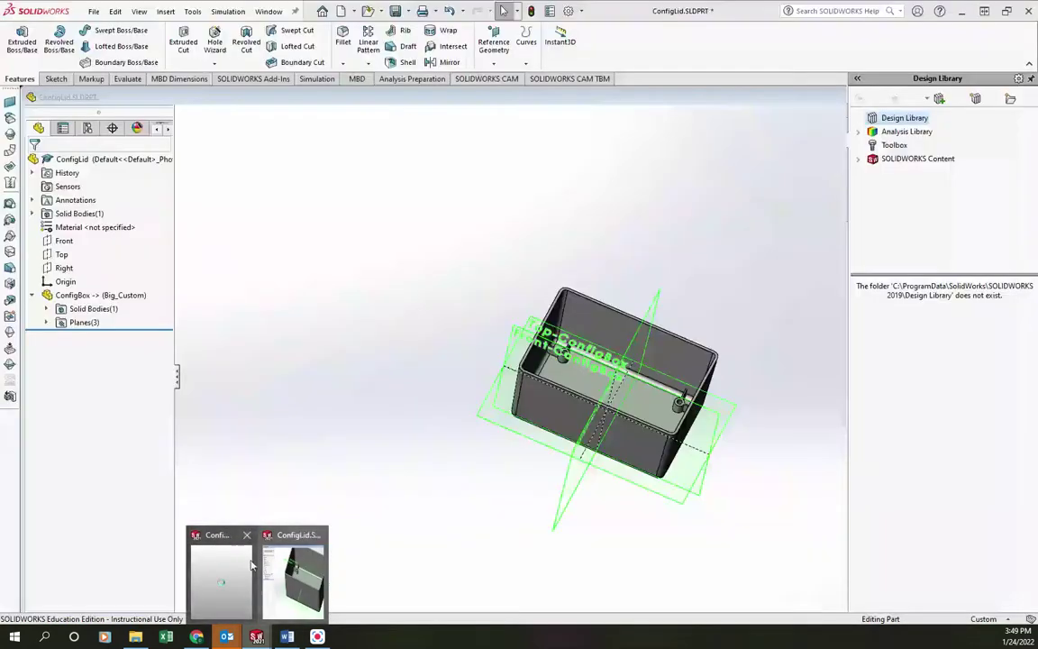
click(239, 575)
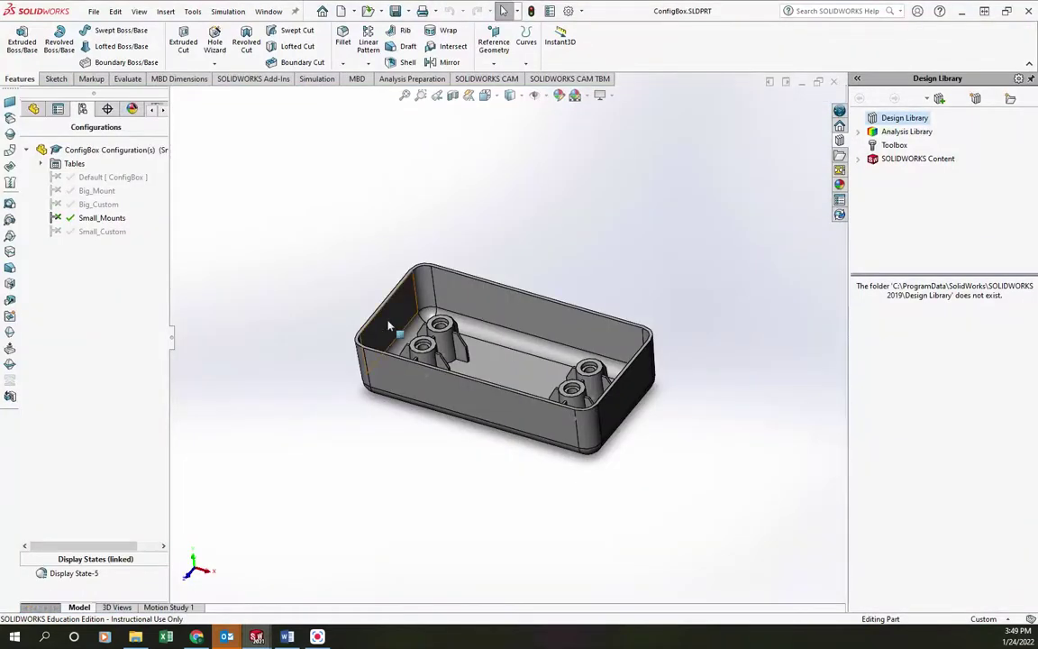
mouse_move(405, 326)
middle_down()
mouse_move(414, 346)
mouse_move(430, 293)
mouse_move(401, 327)
middle_up()
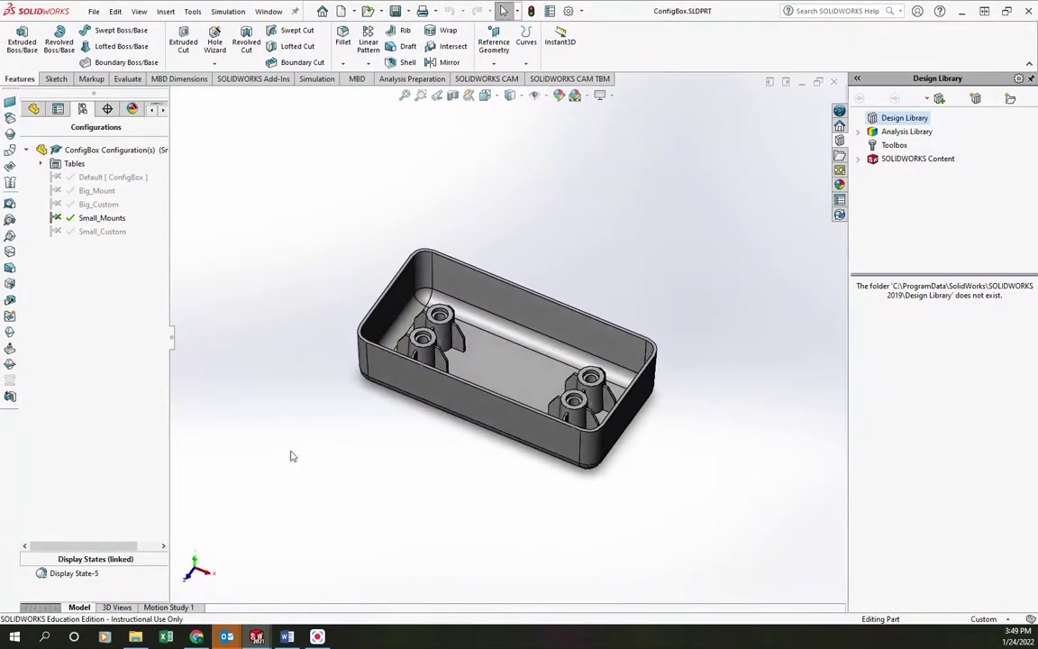
click(258, 637)
click(295, 566)
key(ctrl+Tab)
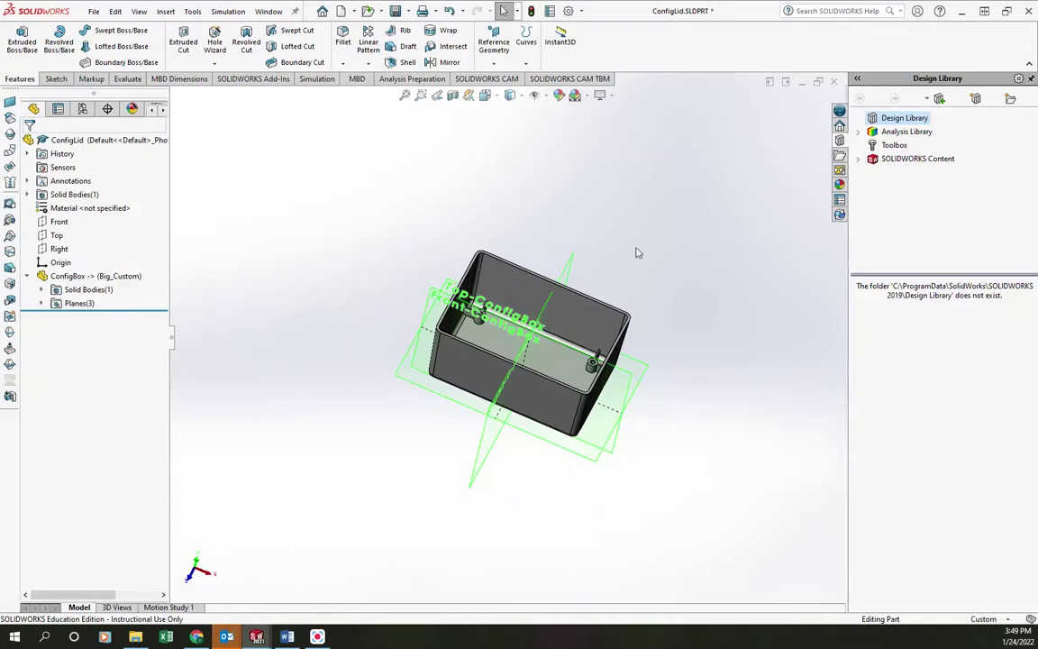
Sketch on the Top plane and convert the box's upper rim face into sketch outlines.
scroll(614, 295, down, 4)
scroll(471, 329, up, 3)
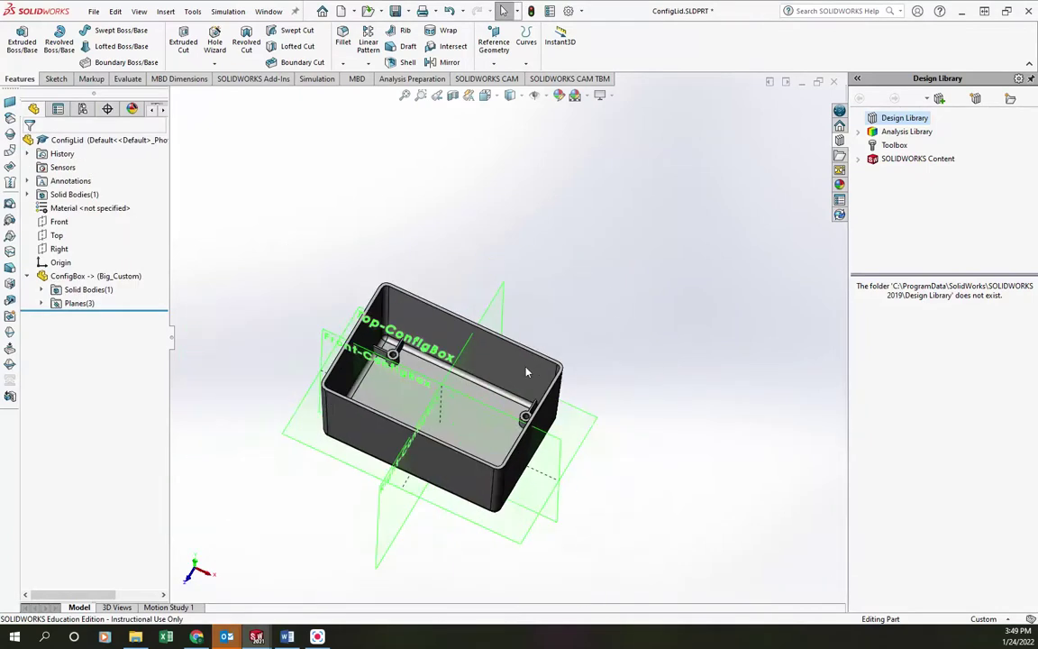
scroll(463, 390, down, 2)
scroll(463, 391, down, 1)
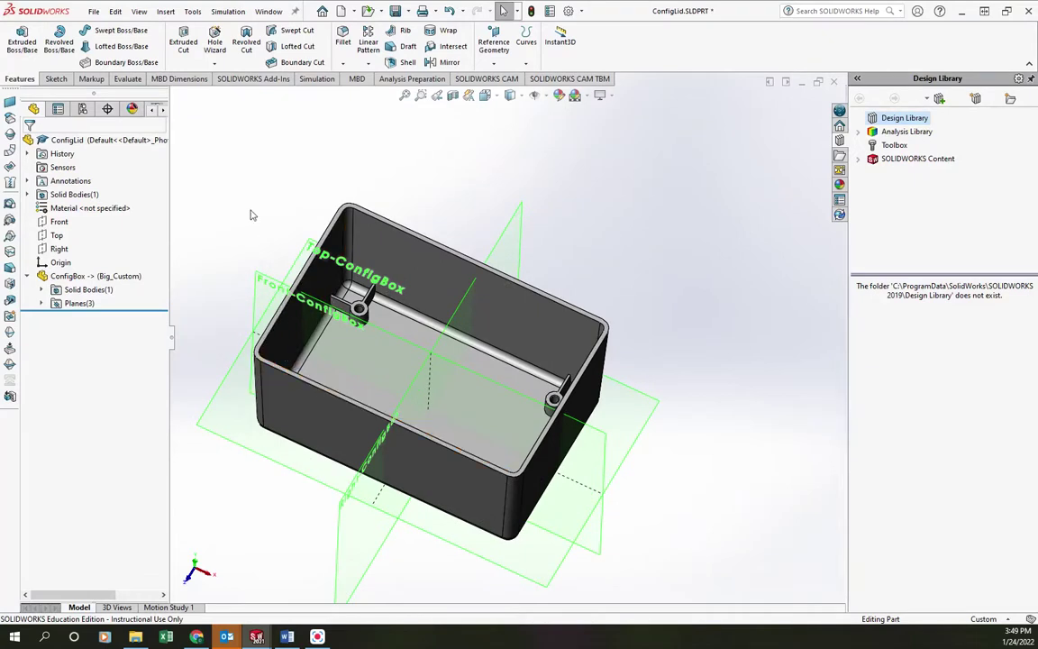
click(56, 236)
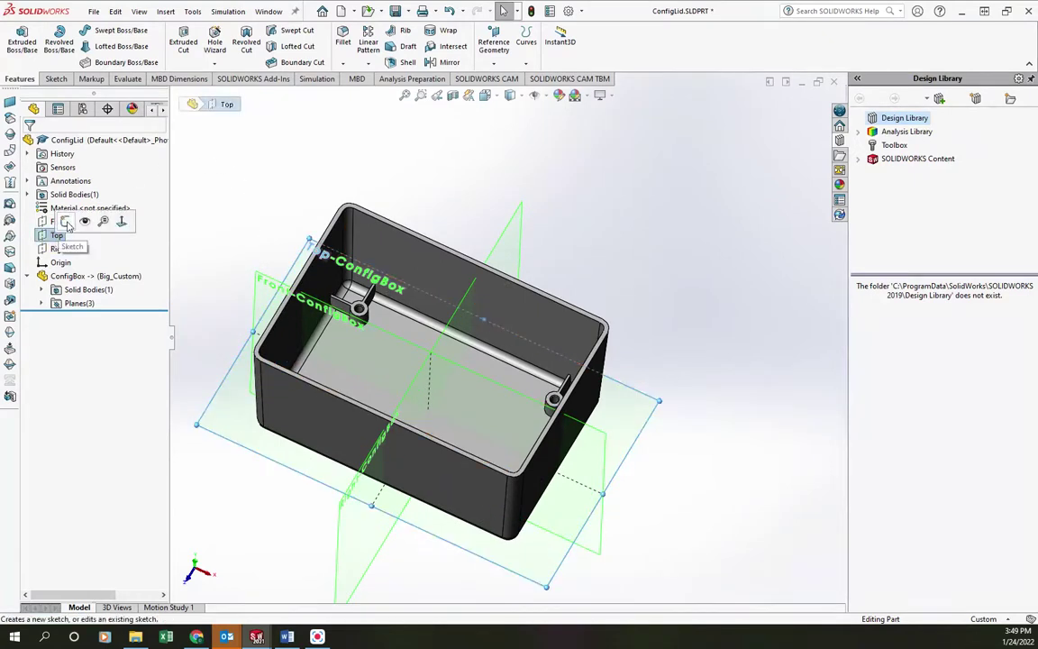
click(61, 217)
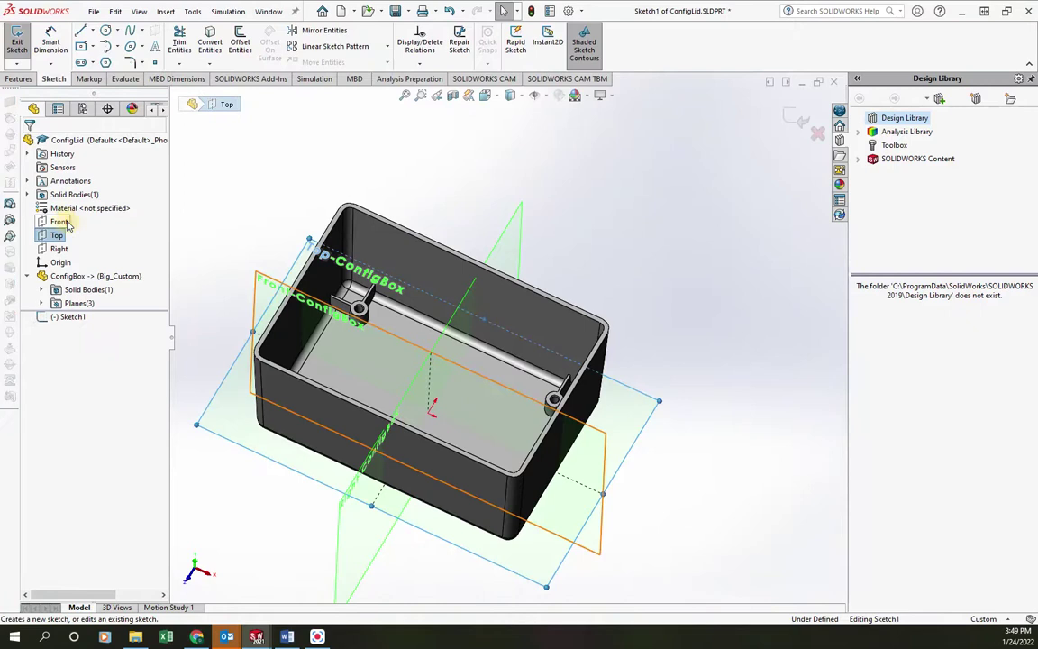
click(337, 209)
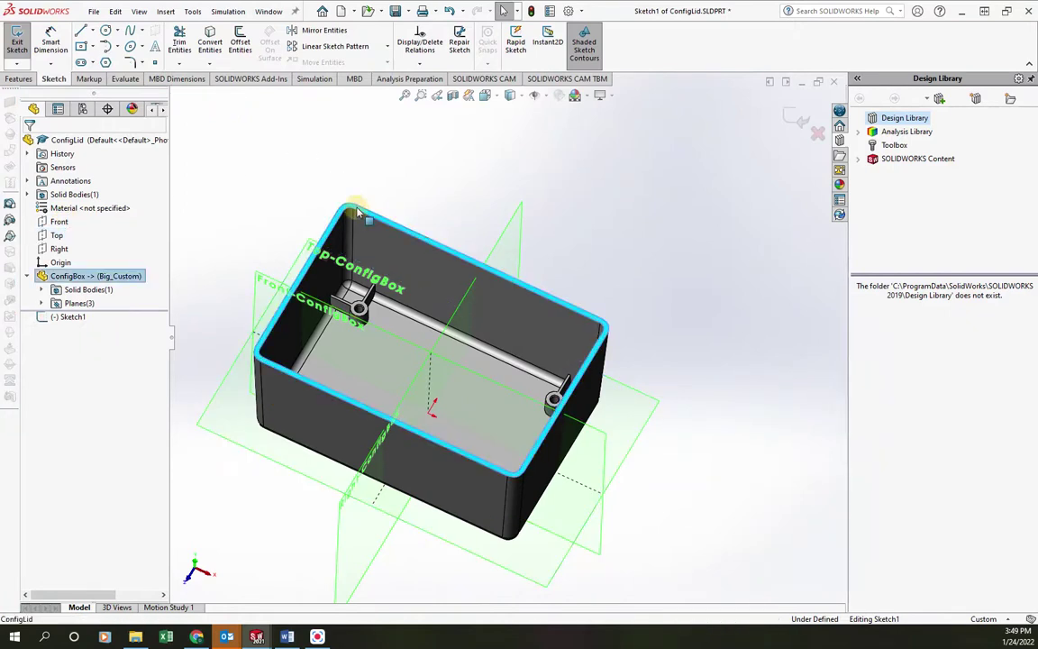
click(210, 45)
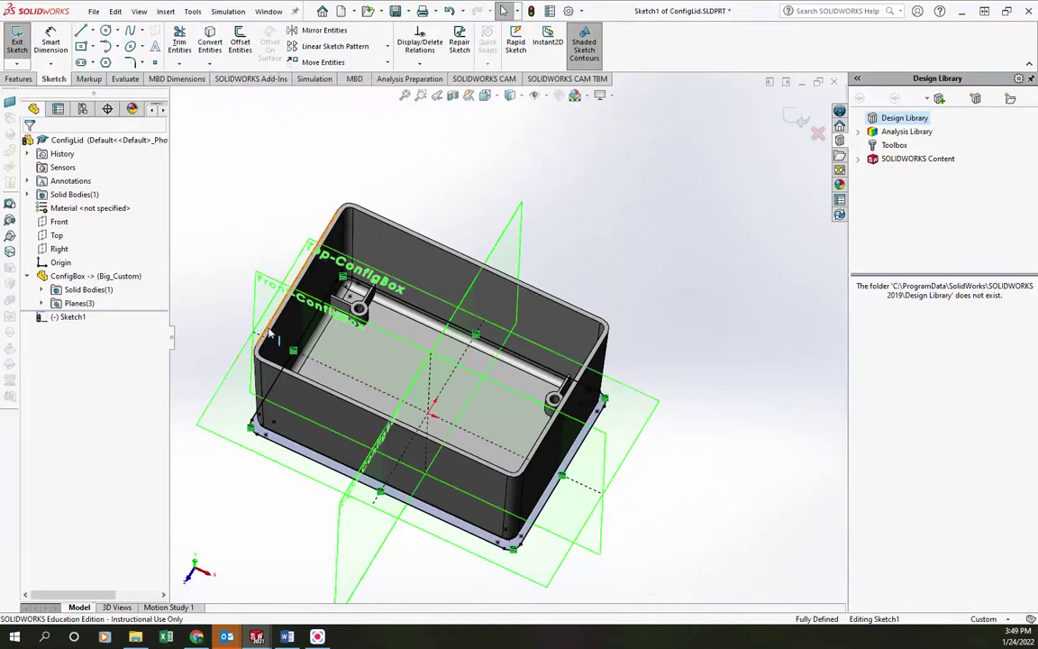
Begin a blind boss extrusion of the converted rim outline with a 2° draft and a Two-Direction thin feature.
middle_drag(273, 341, 256, 312)
scroll(256, 479, down, 5)
middle_drag(376, 372, 329, 386)
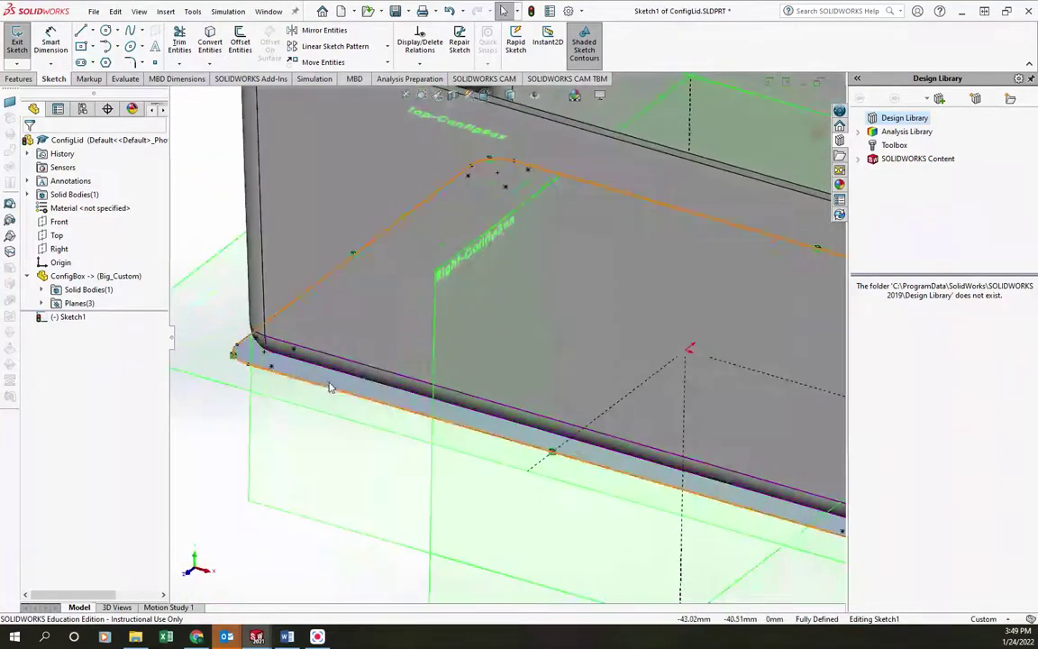
scroll(330, 386, up, 3)
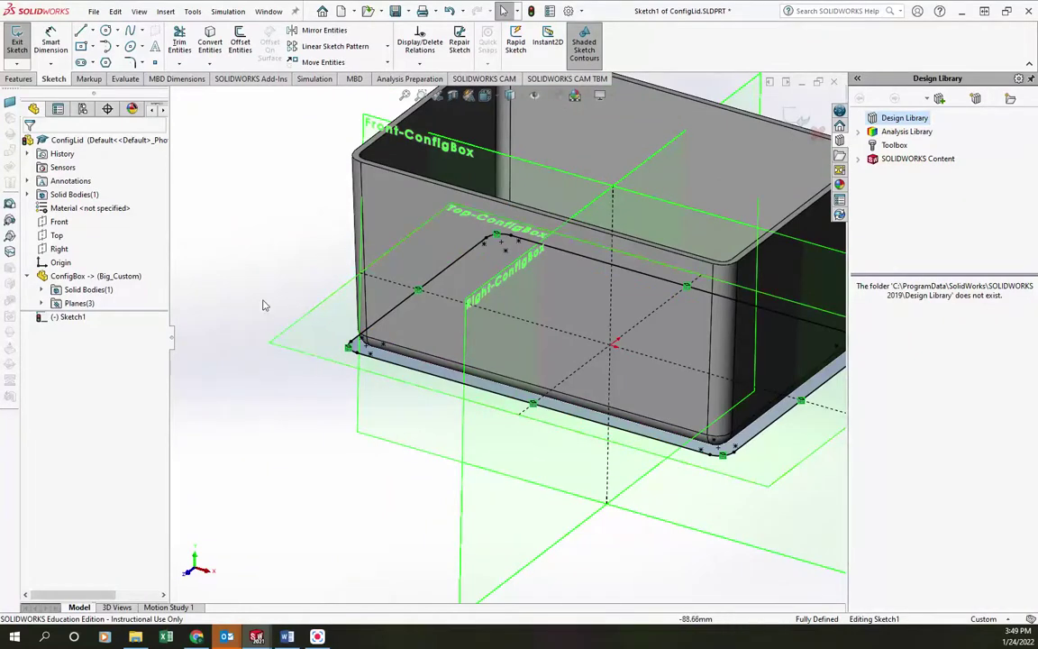
click(17, 79)
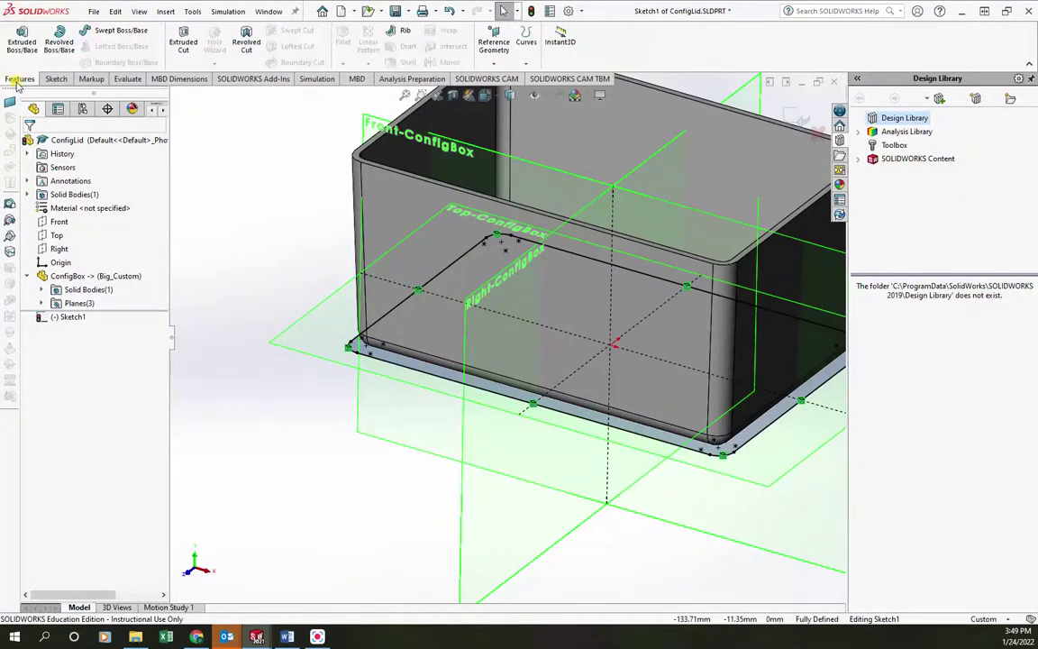
click(23, 42)
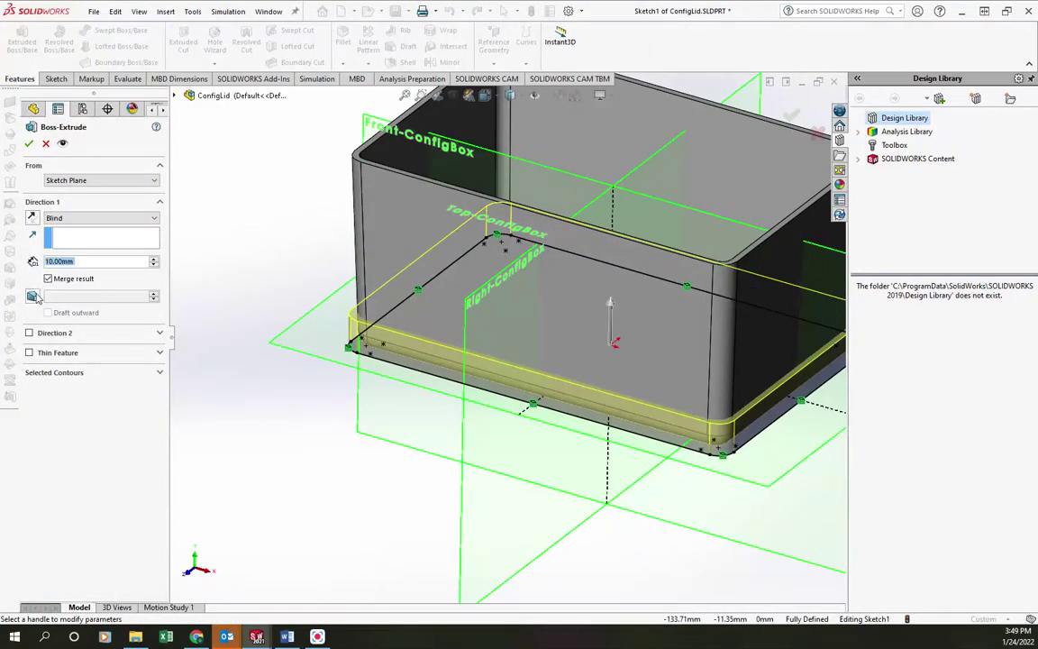
click(33, 297)
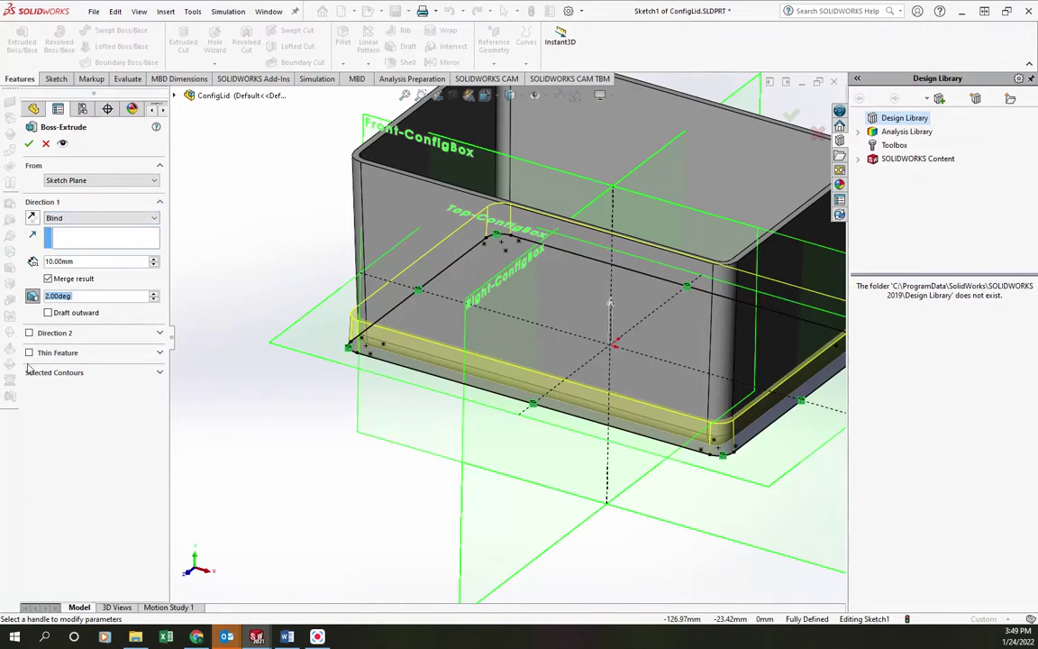
click(30, 353)
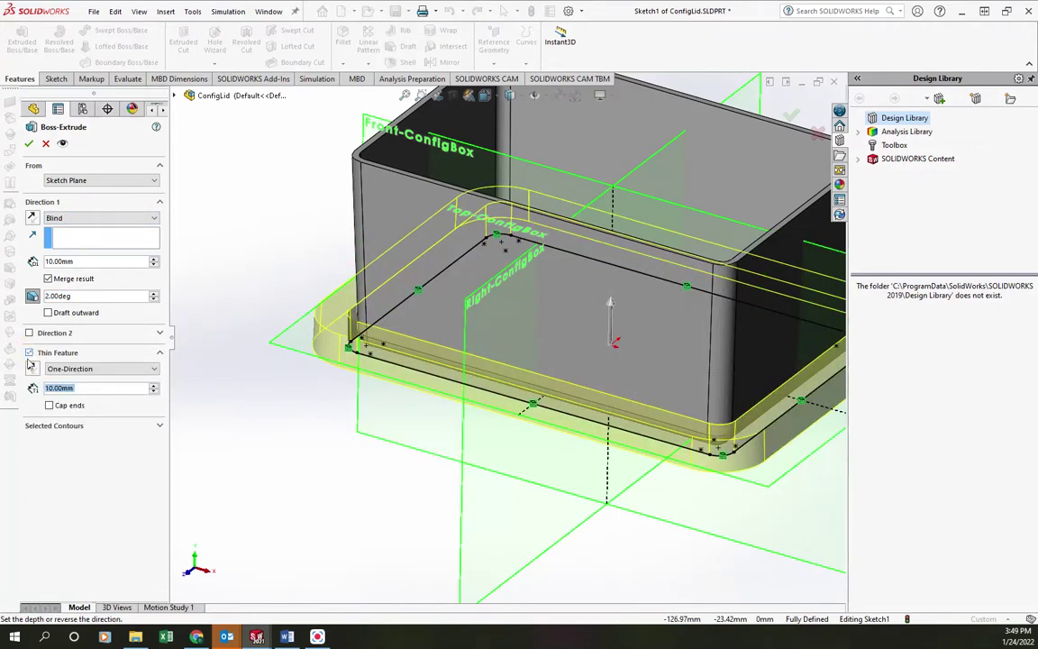
click(70, 370)
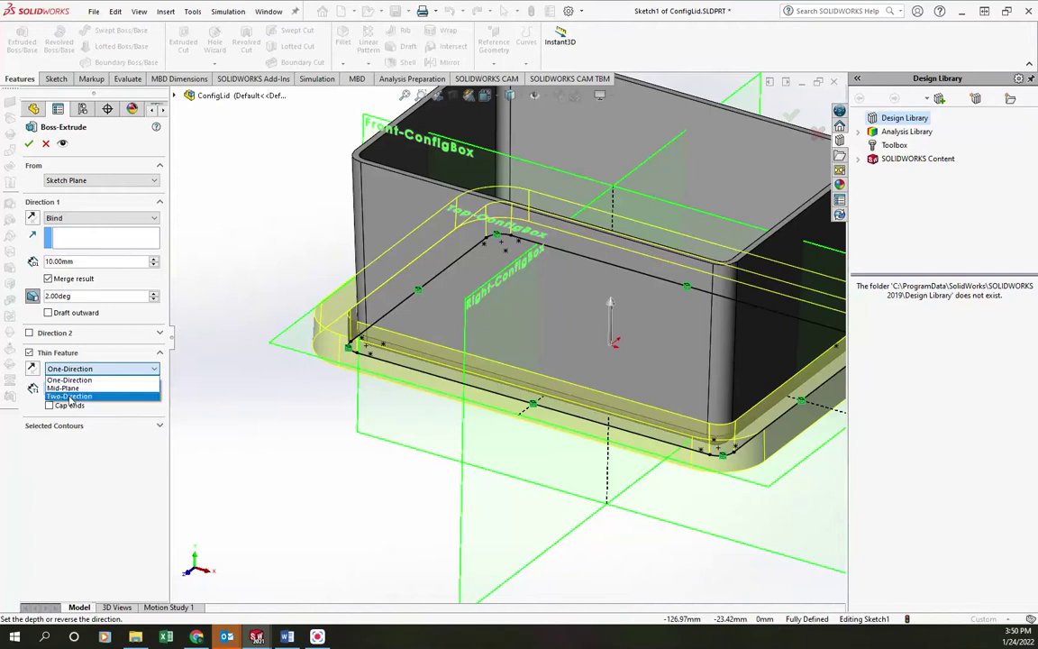
click(69, 397)
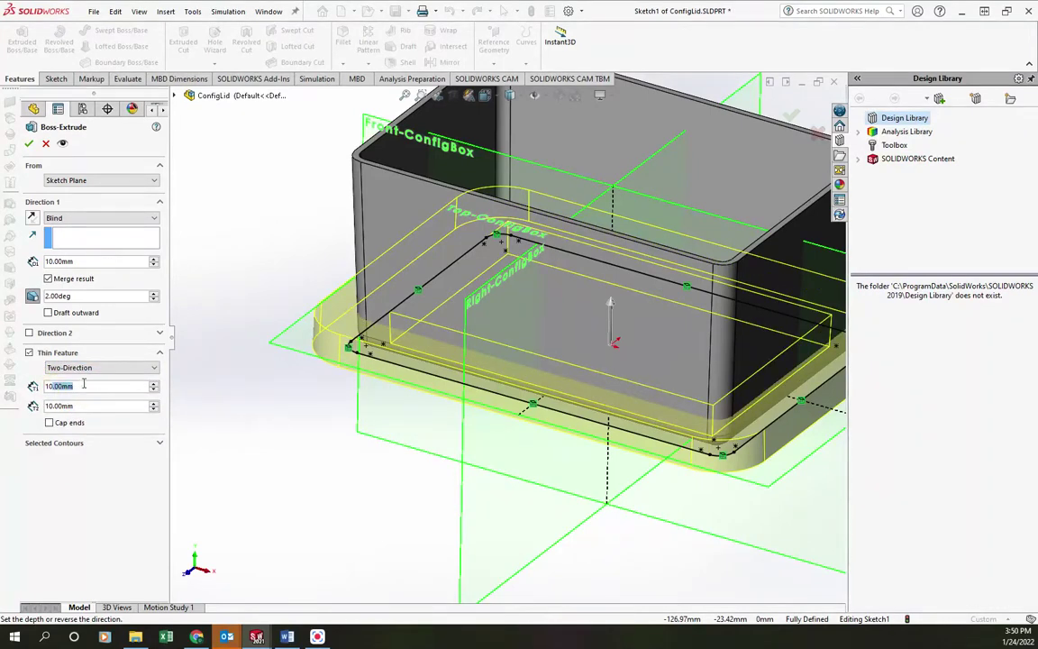
Set the thin feature's thickness to 1 mm in direction 1 and 4 mm in direction 2.
text(1)
key(Return)
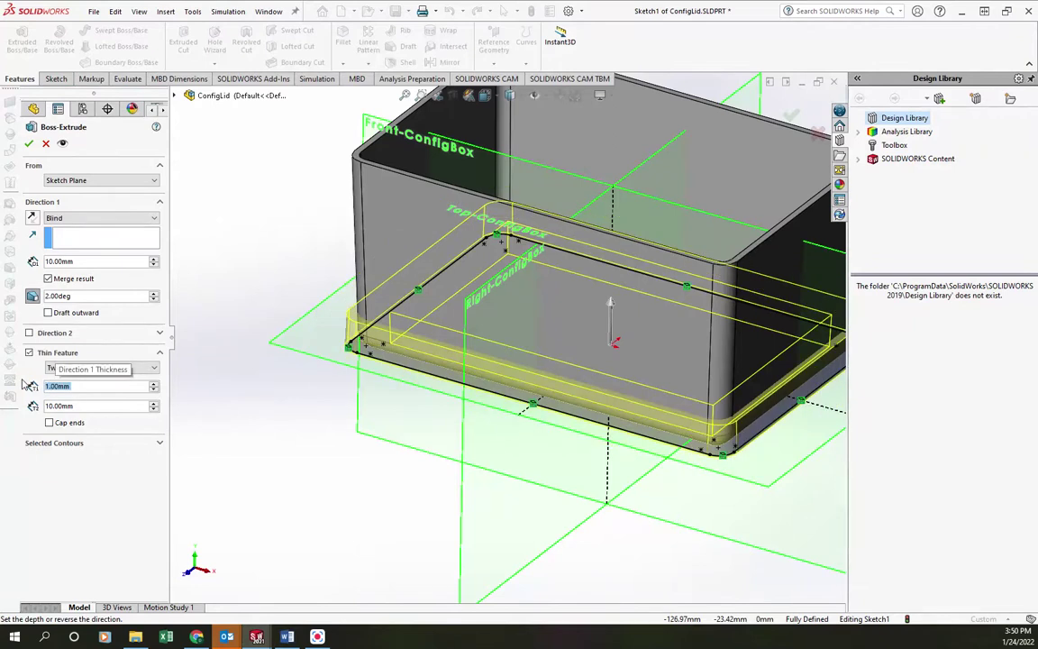
click(77, 406)
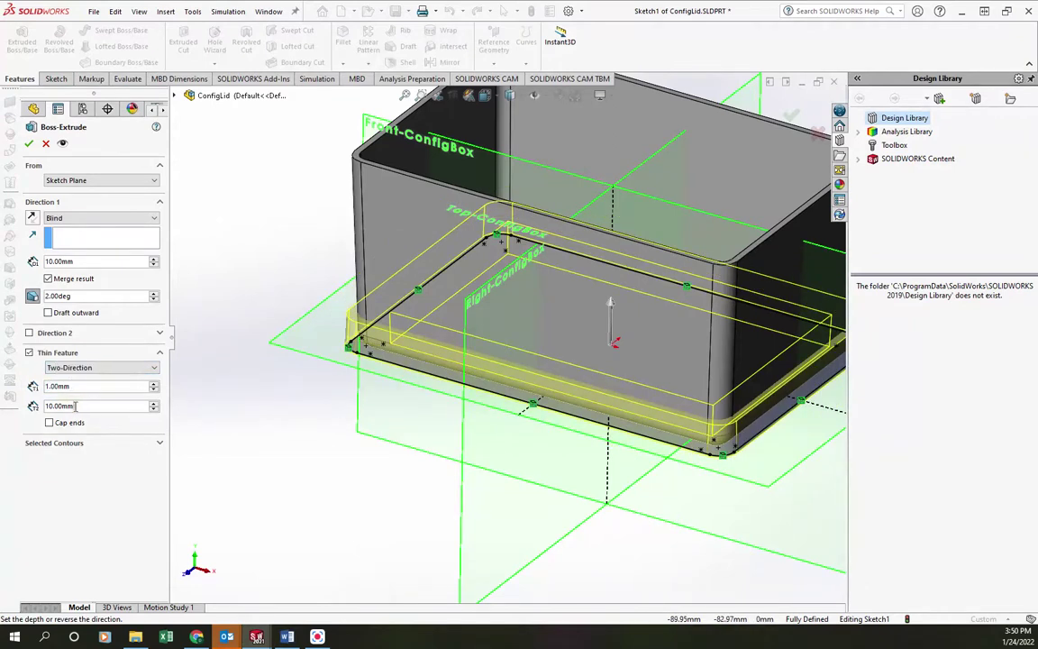
text(4)
key(Return)
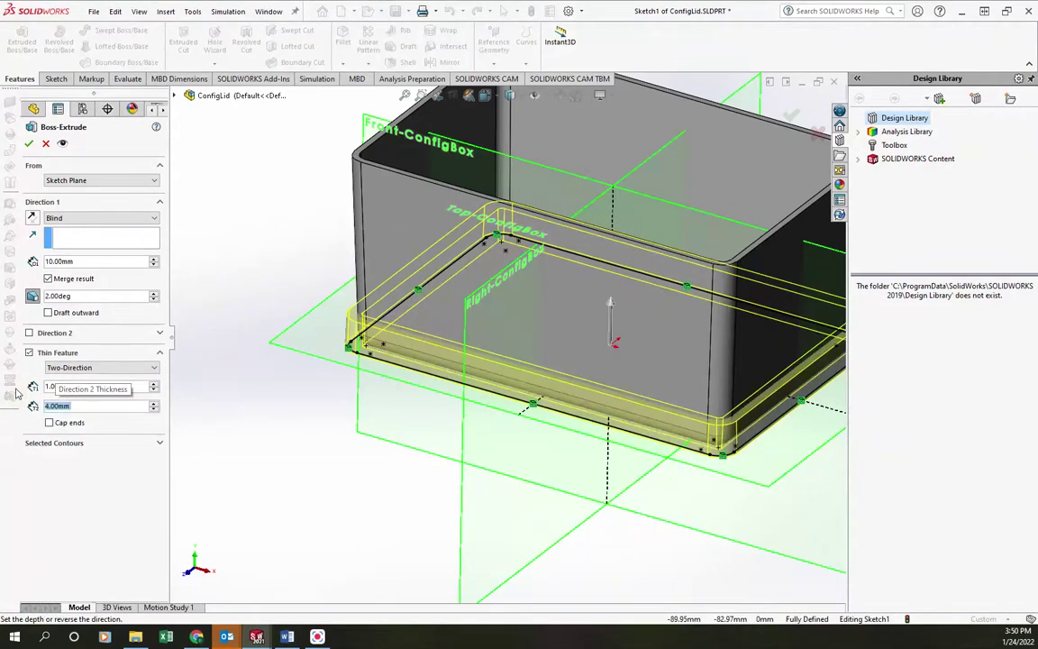
Set the lid rim's extrusion depth to 2 mm.
middle_drag(273, 389, 202, 344)
scroll(447, 382, down, 4)
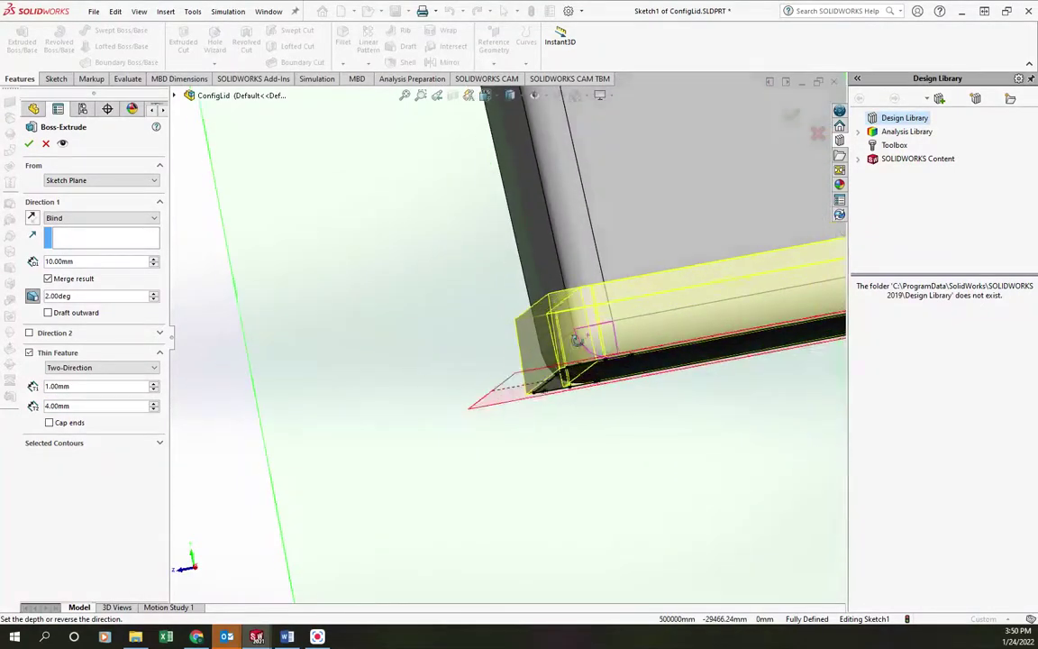
middle_drag(579, 342, 578, 366)
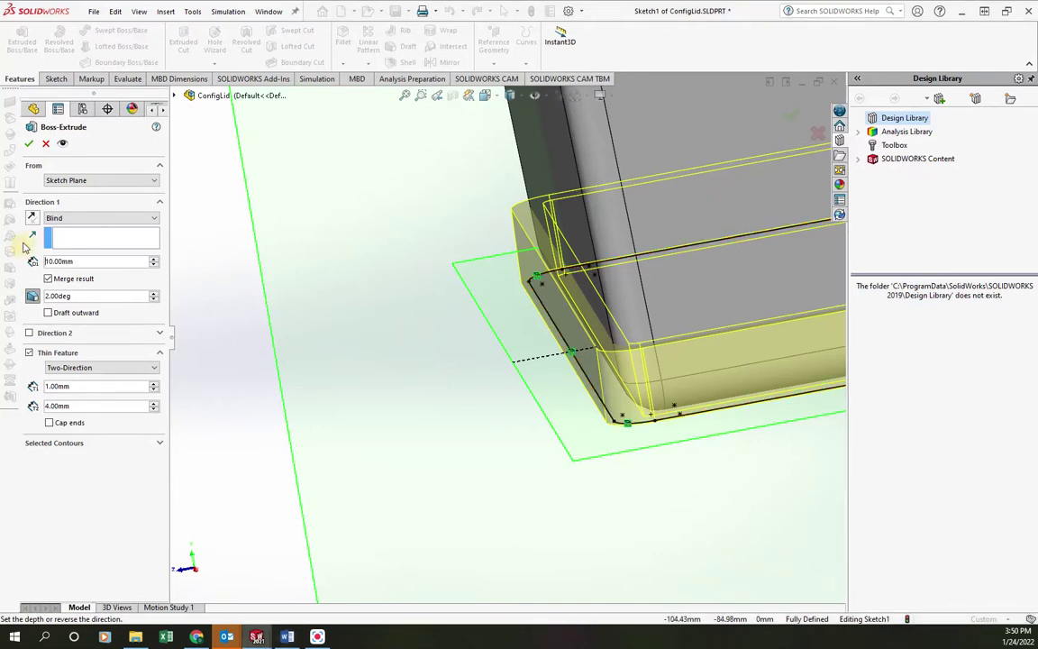
text(2)
key(Return)
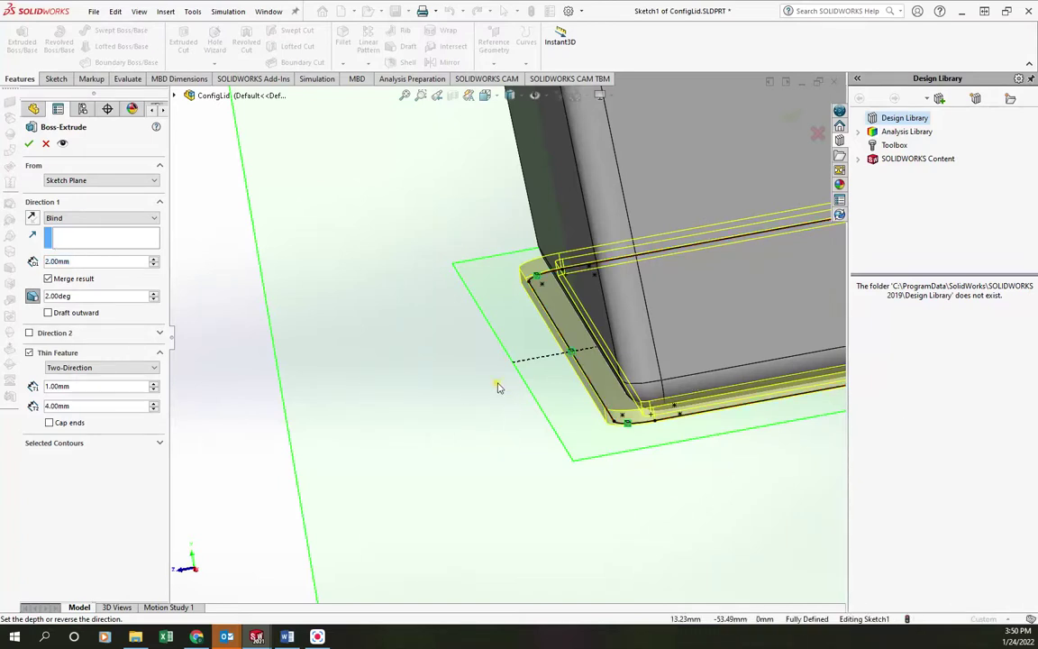
Keep the rim extrusion as a separate body by turning off Merge result, and complete the thin extrusion.
mouse_move(499, 387)
middle_down()
mouse_move(503, 348)
mouse_move(505, 367)
middle_up()
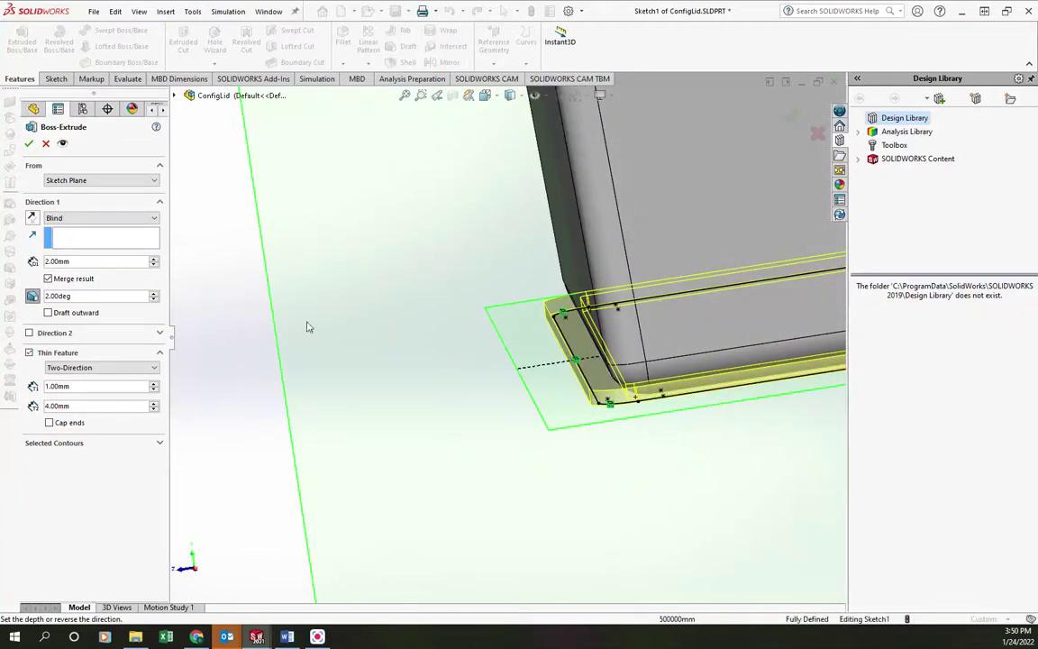
click(49, 279)
scroll(594, 312, up, 5)
mouse_move(594, 312)
middle_down()
mouse_move(593, 332)
mouse_move(536, 289)
mouse_move(538, 264)
mouse_move(517, 227)
mouse_move(500, 153)
mouse_move(504, 104)
mouse_move(506, 267)
mouse_move(532, 351)
mouse_move(528, 376)
middle_up()
scroll(593, 332, down, 5)
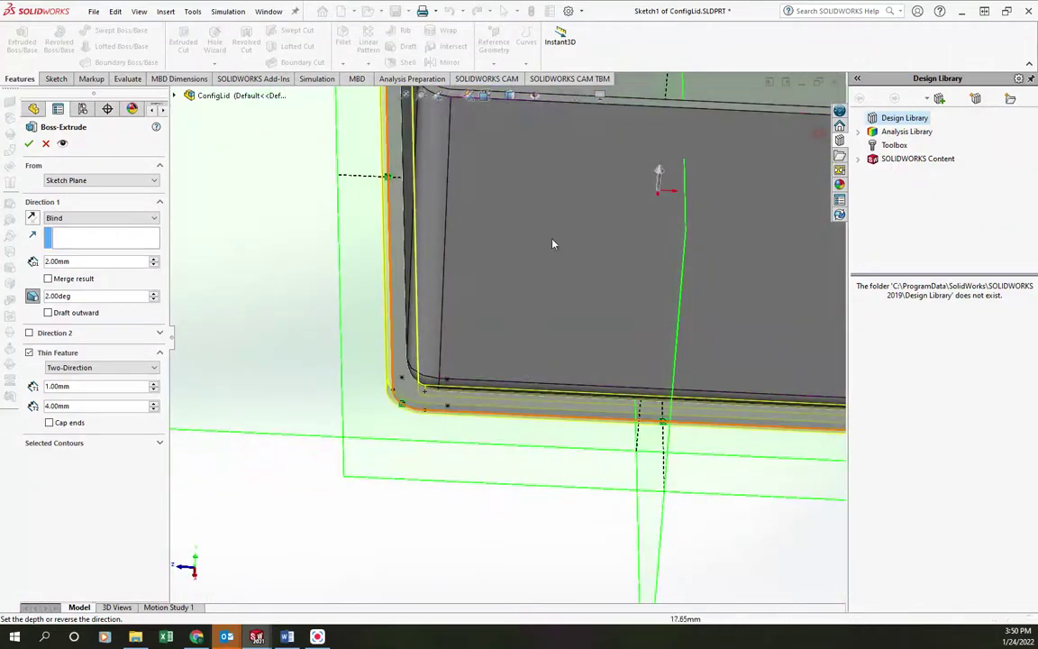
key(f)
middle_drag(556, 341, 537, 293)
scroll(457, 355, down, 5)
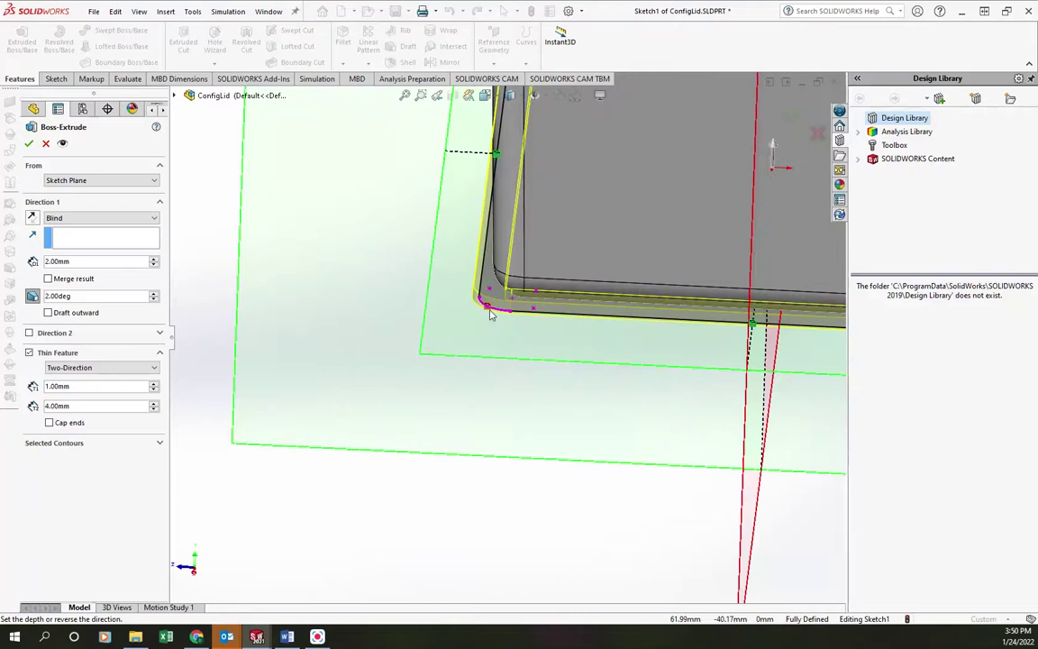
scroll(491, 313, up, 5)
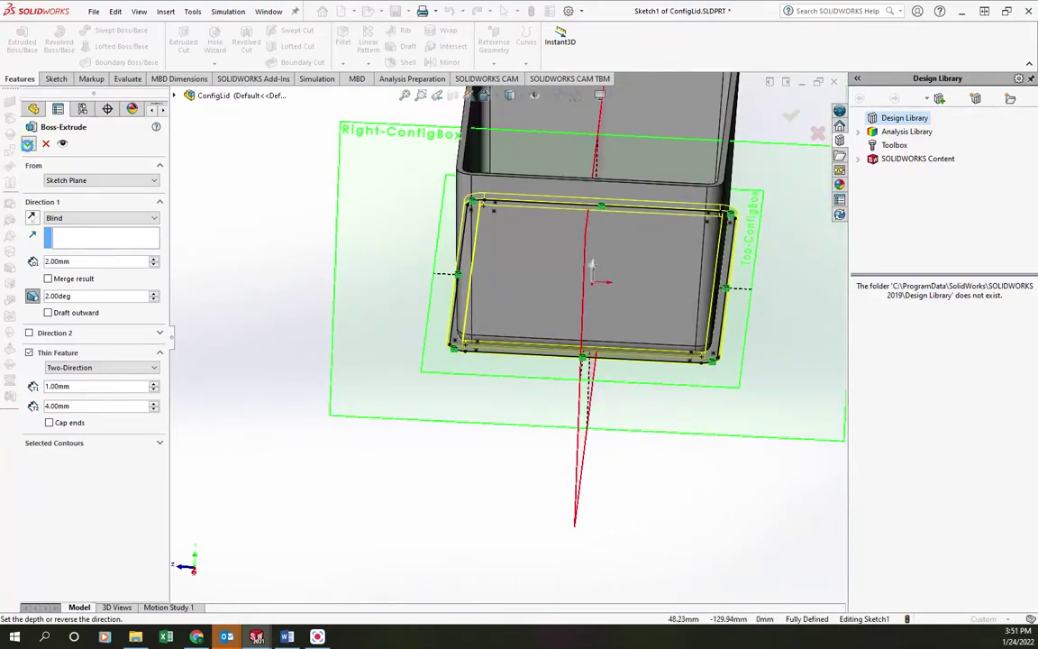
key(Return)
Expand the solid bodies list and delete the ConfigBox body so that only the lid rim remains.
middle_drag(593, 267, 398, 238)
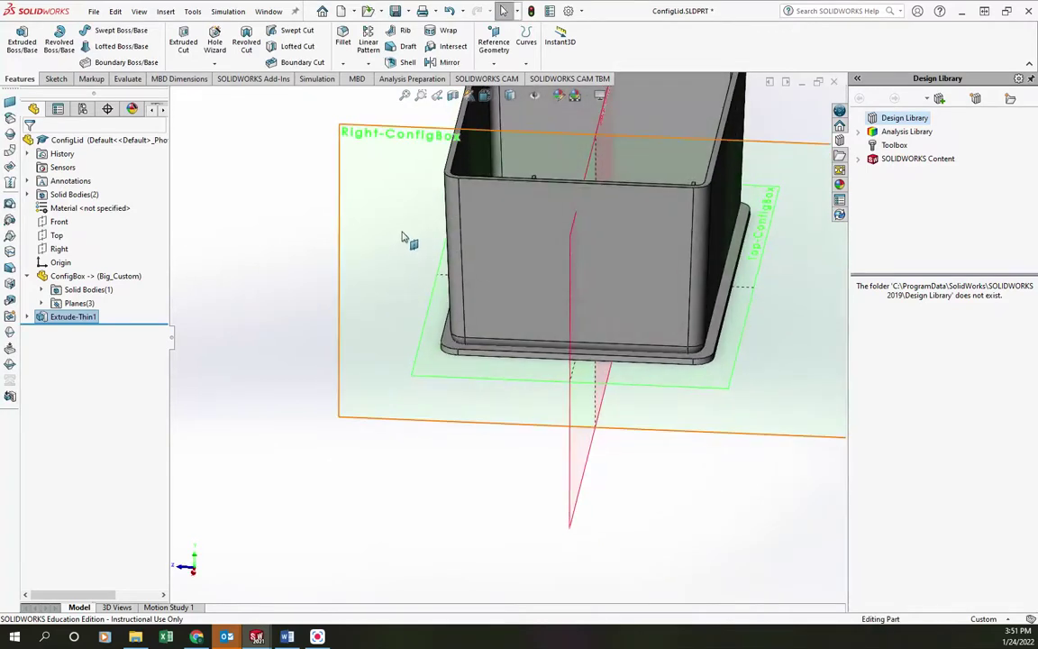
click(27, 194)
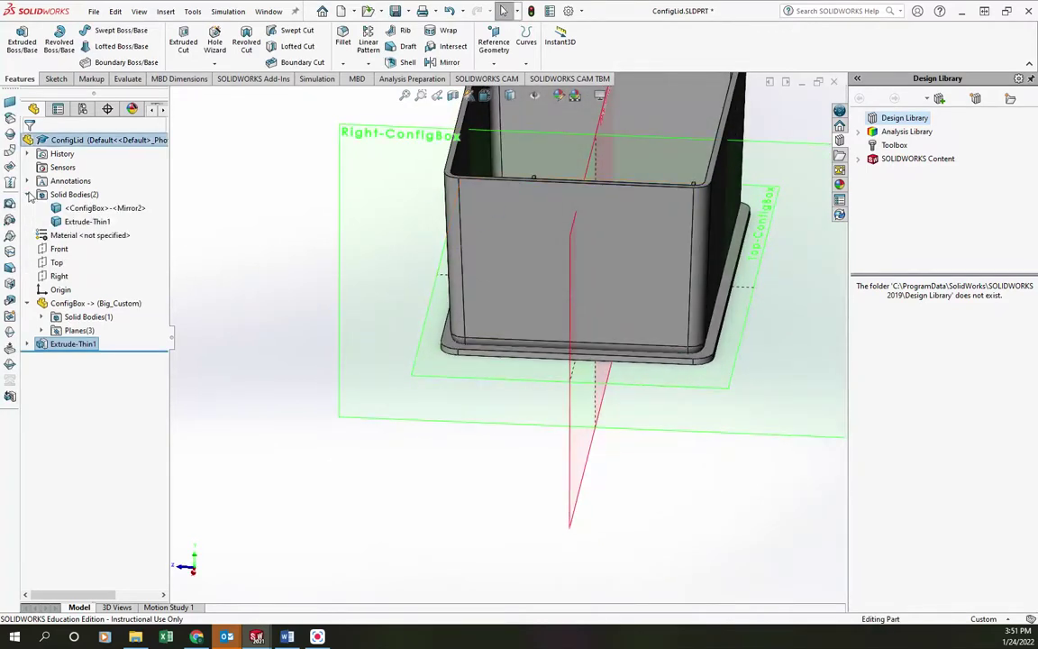
click(74, 209)
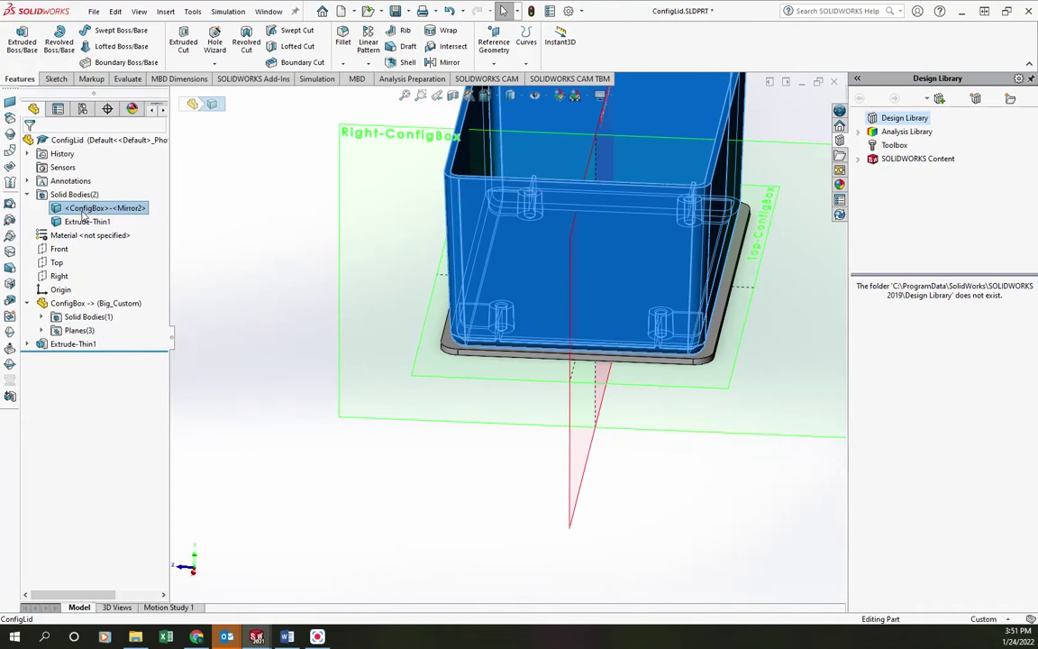
key(Delete)
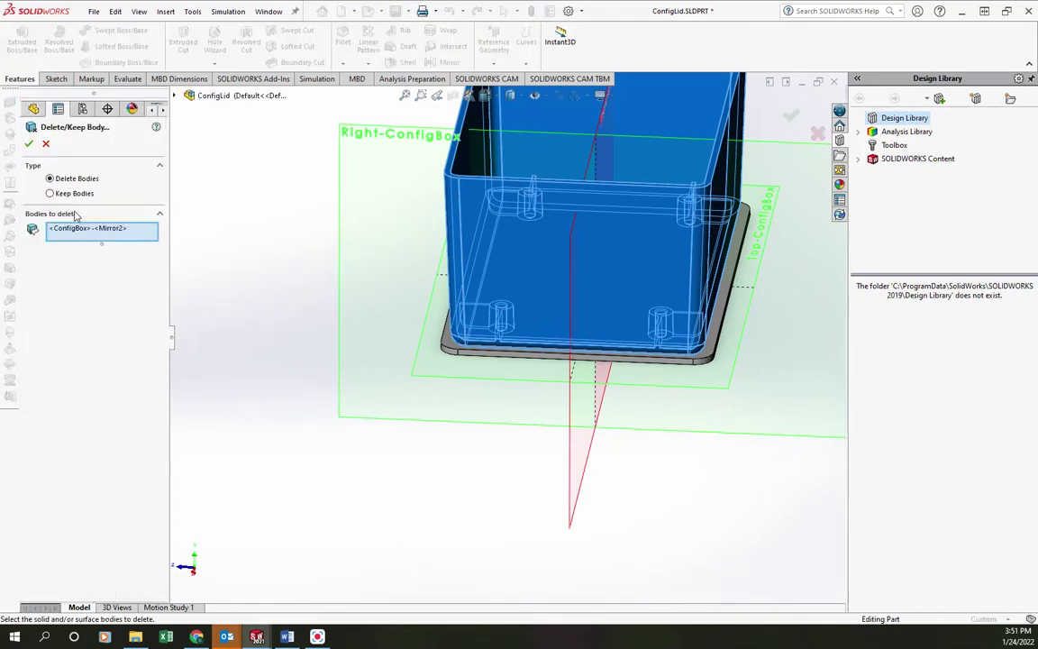
click(29, 144)
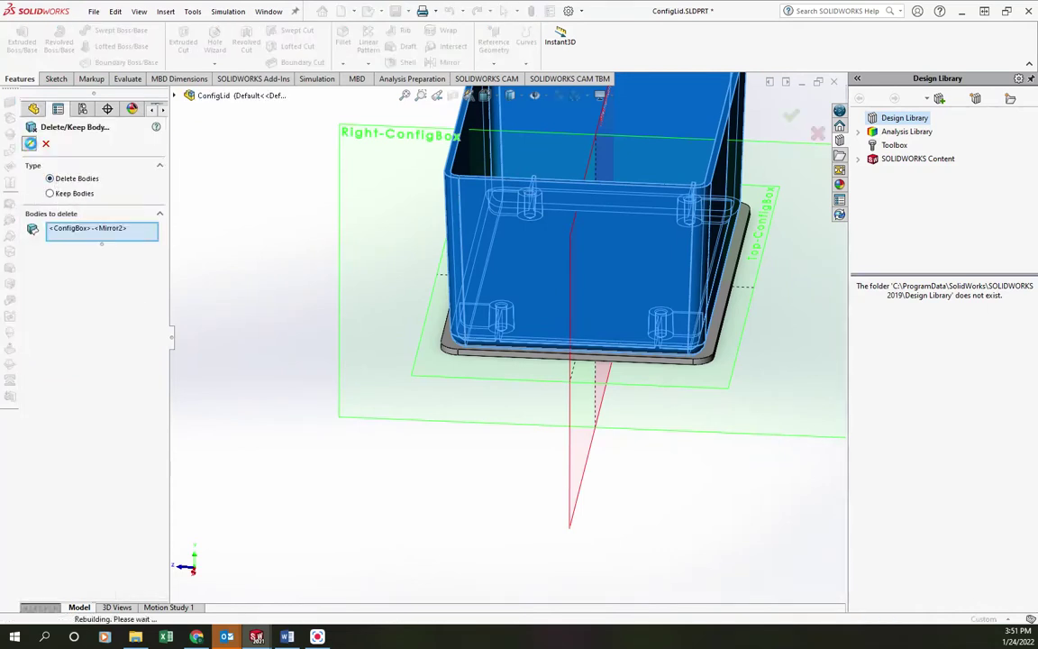
Roll the feature tree back to just before the Body-Delete/Keep 1 feature.
click(99, 348)
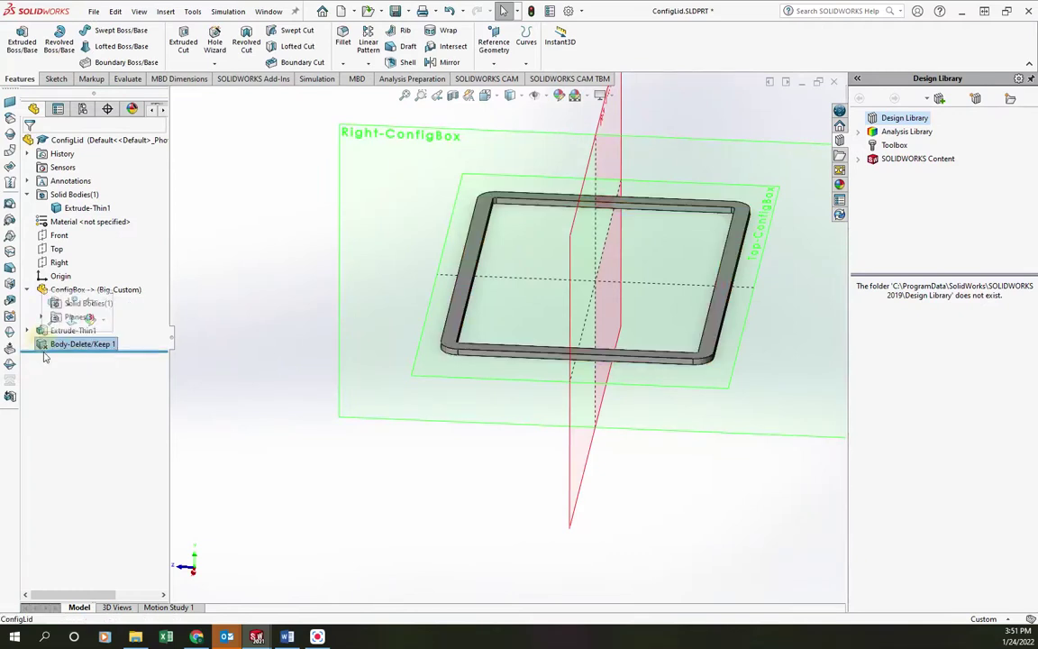
key(Return)
mouse_move(150, 349)
mouse_down()
mouse_move(143, 336)
mouse_move(139, 364)
mouse_move(139, 353)
mouse_up()
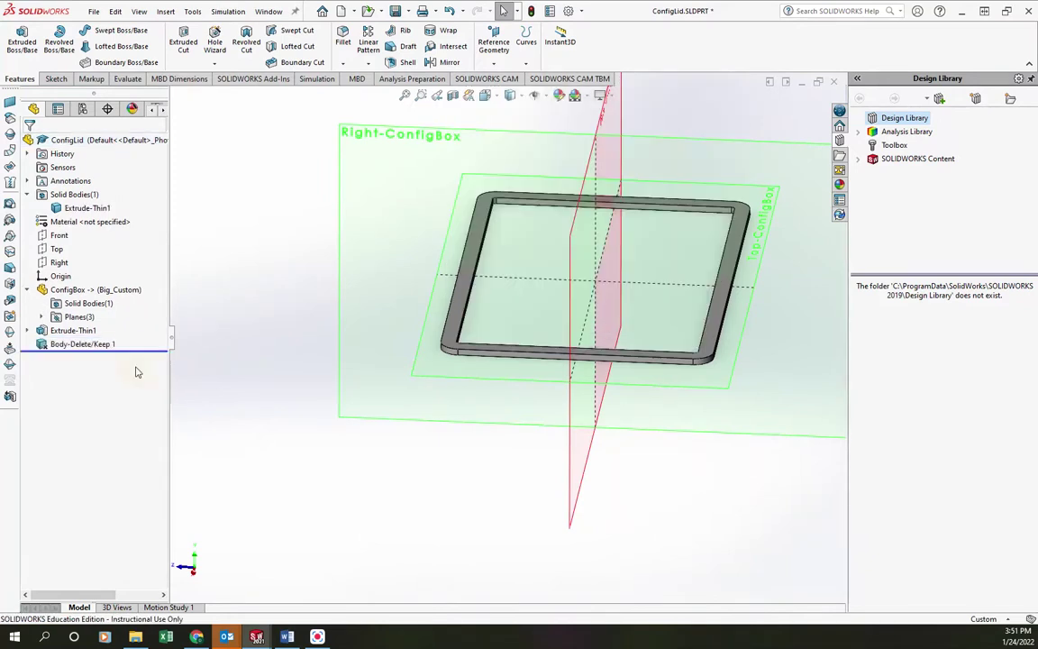
mouse_move(278, 260)
middle_down()
mouse_move(281, 270)
mouse_move(280, 260)
middle_up()
drag(128, 350, 134, 341)
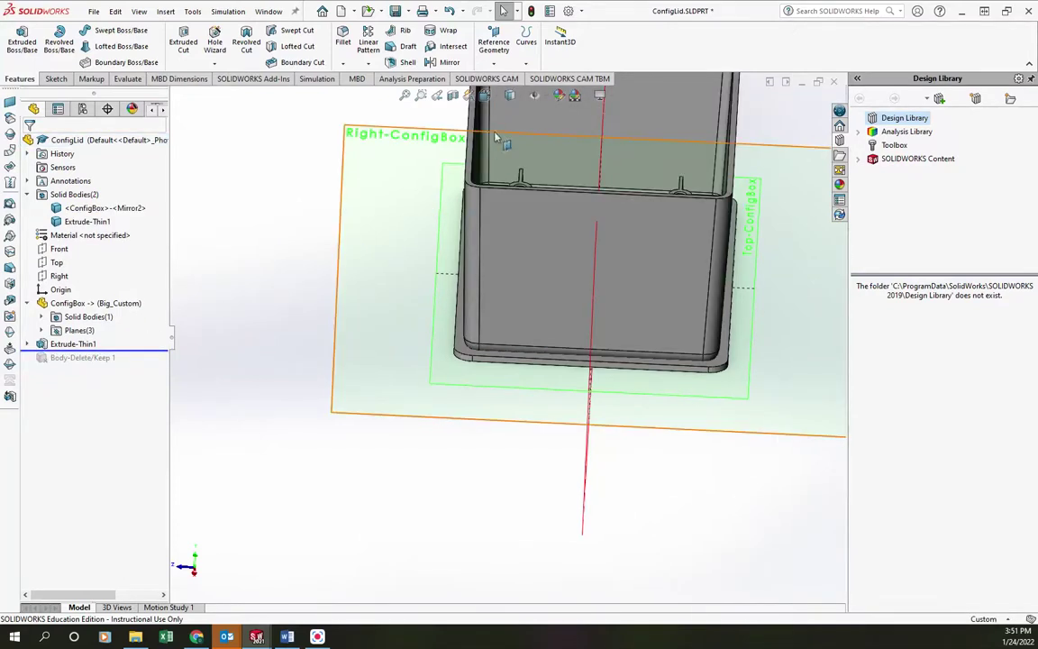
Start a new sketch on the Top plane of the lid part.
scroll(493, 144, up, 3)
scroll(502, 144, down, 3)
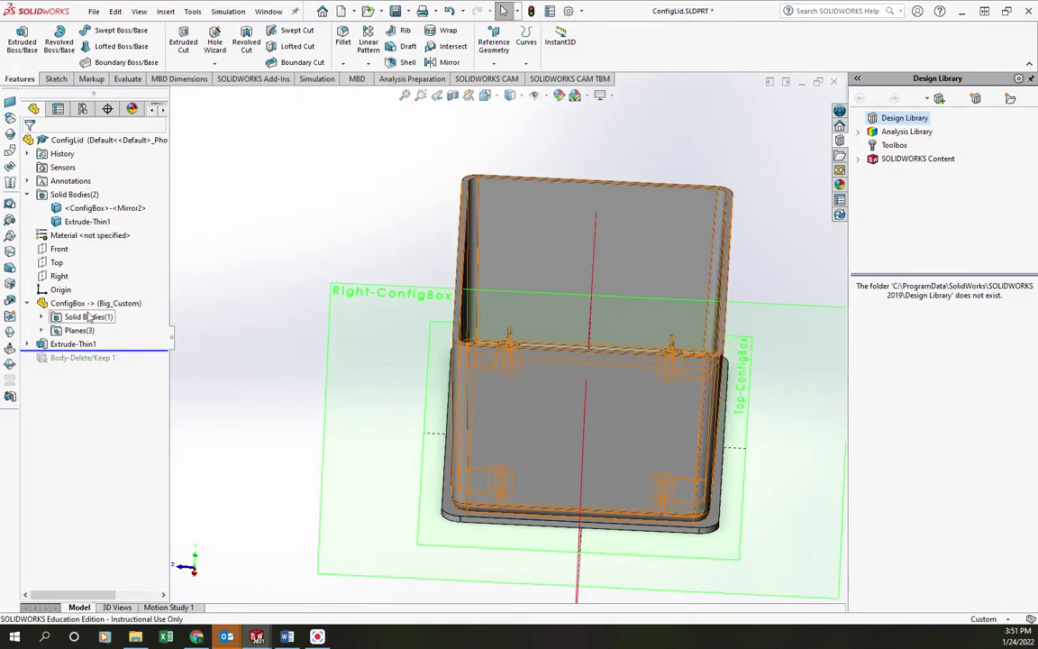
click(57, 263)
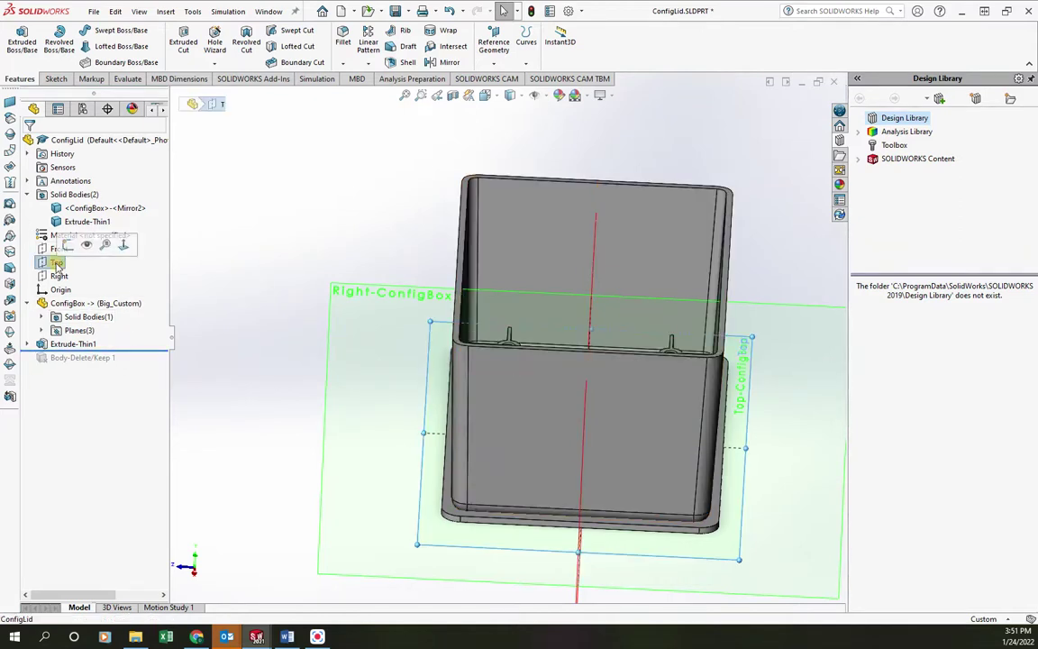
click(74, 245)
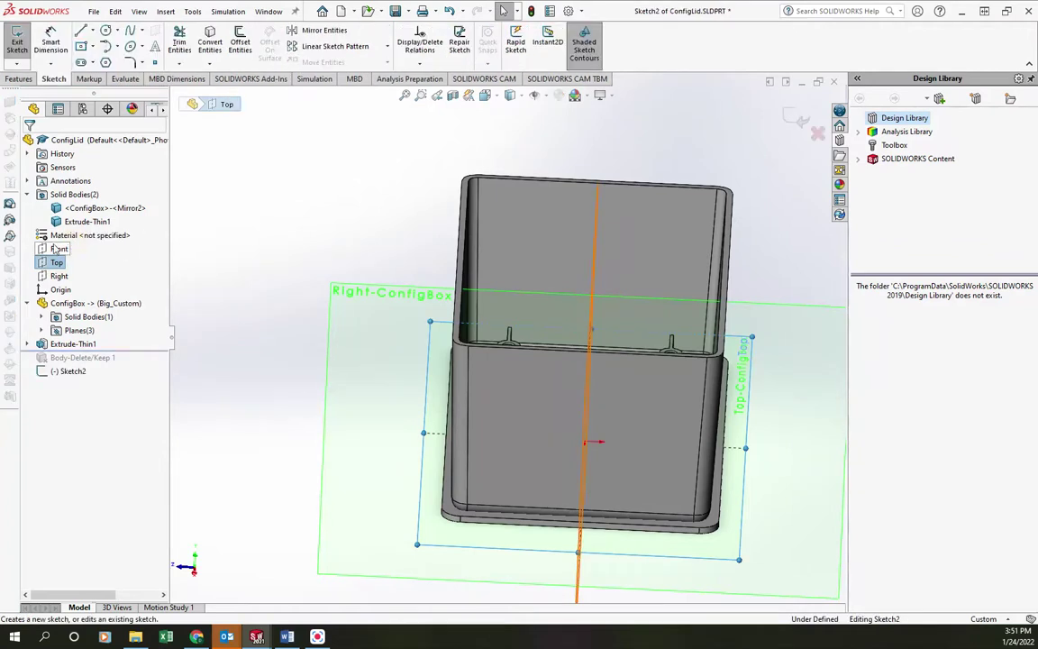
scroll(478, 188, down, 1)
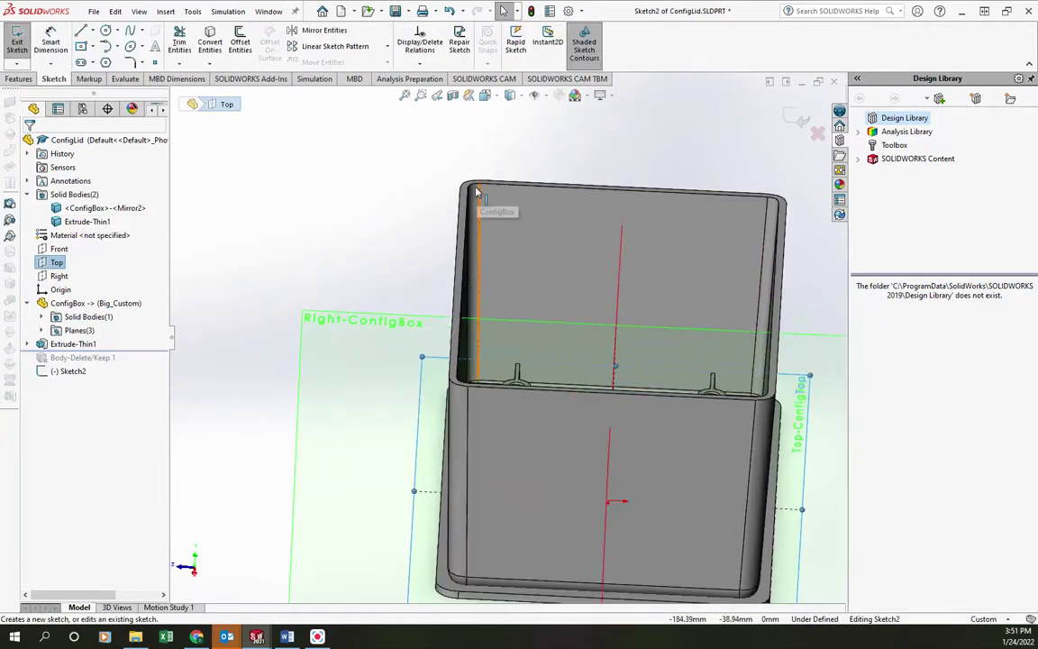
middle_drag(475, 188, 470, 223)
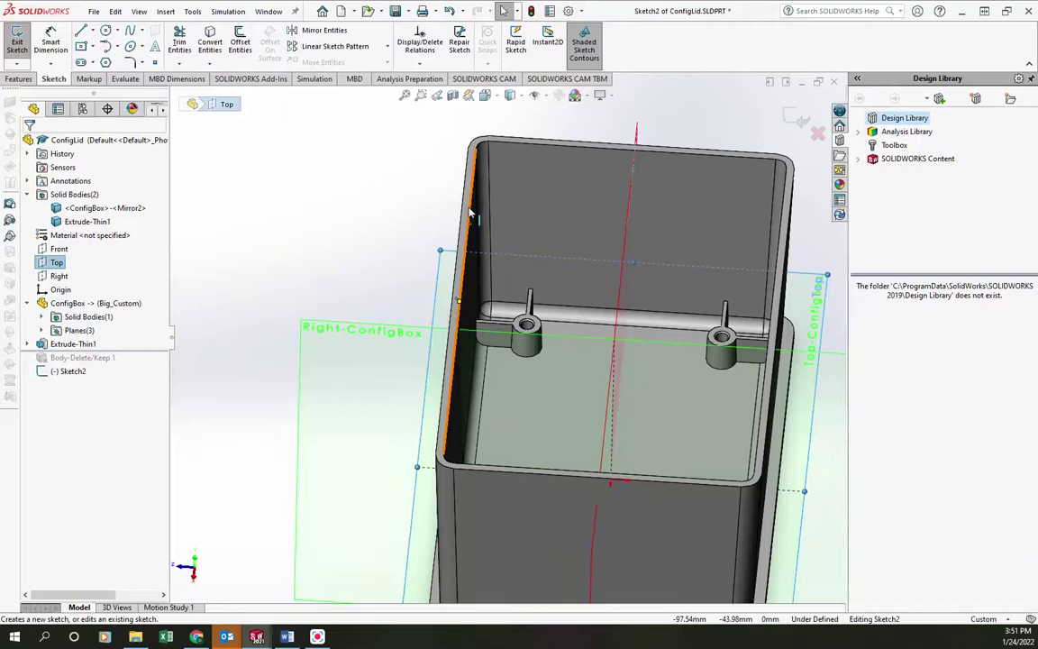
Begin Convert Entities with the inner edges of the box opening along the first long side, the adjoining short side and their corners.
click(210, 41)
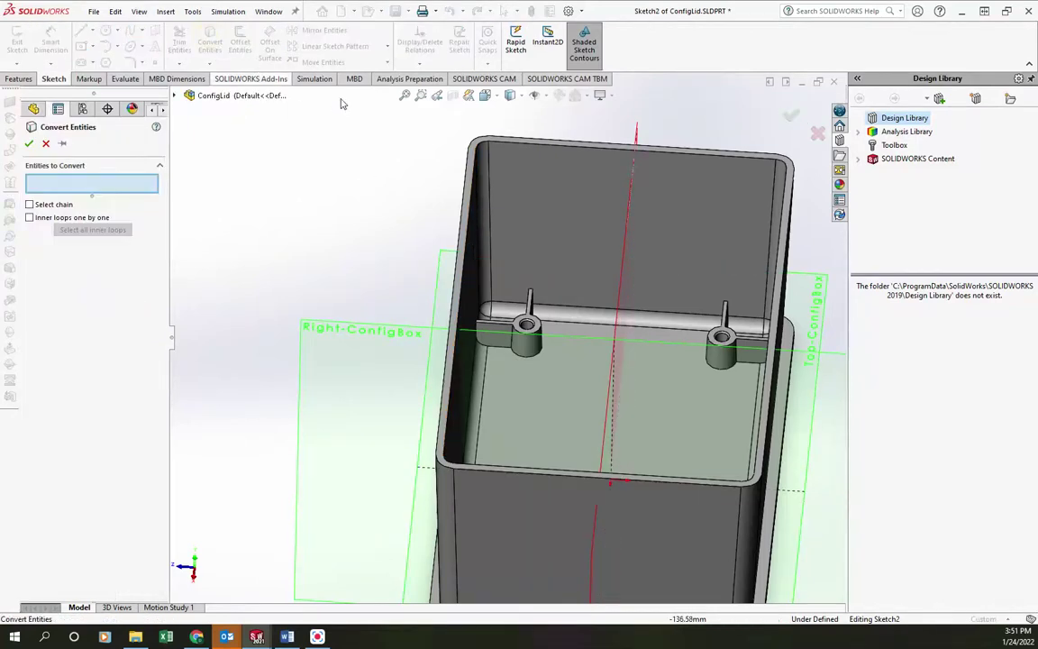
click(478, 144)
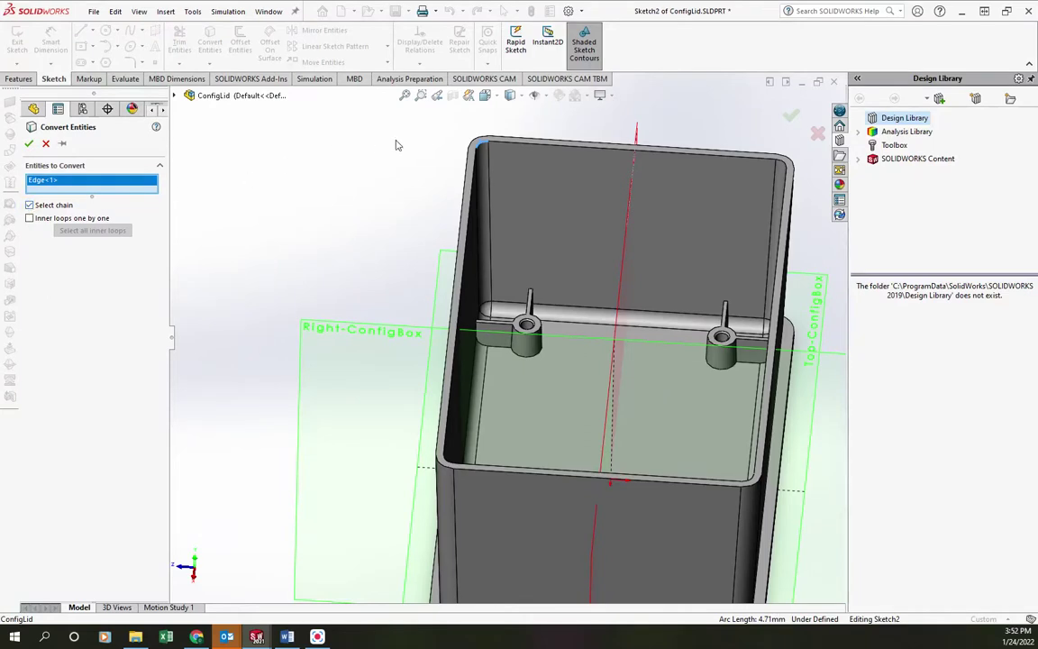
click(476, 167)
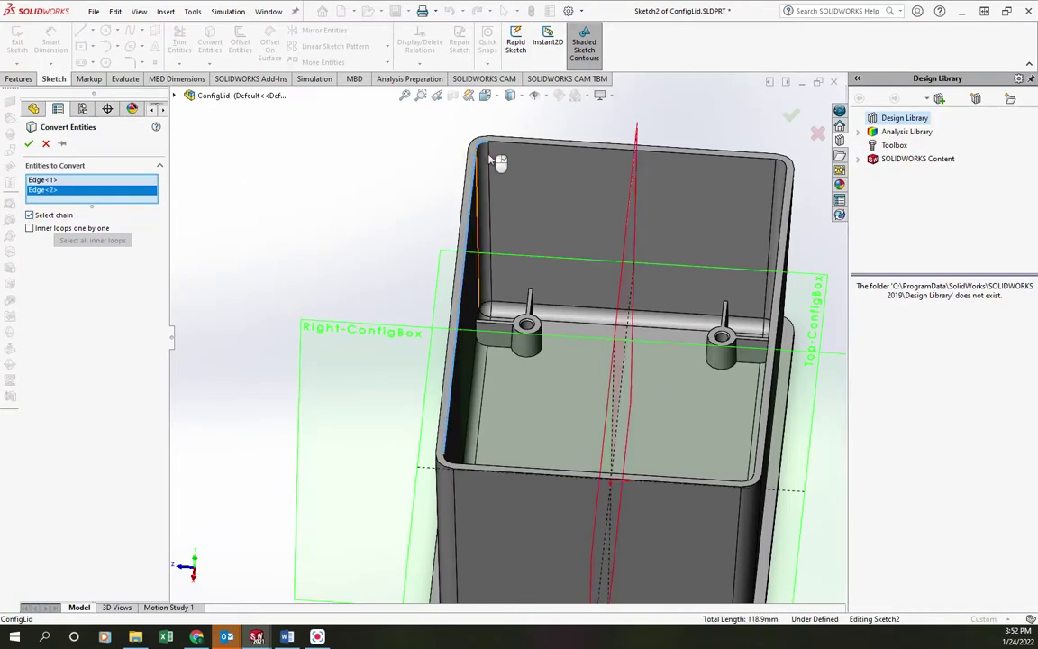
click(494, 150)
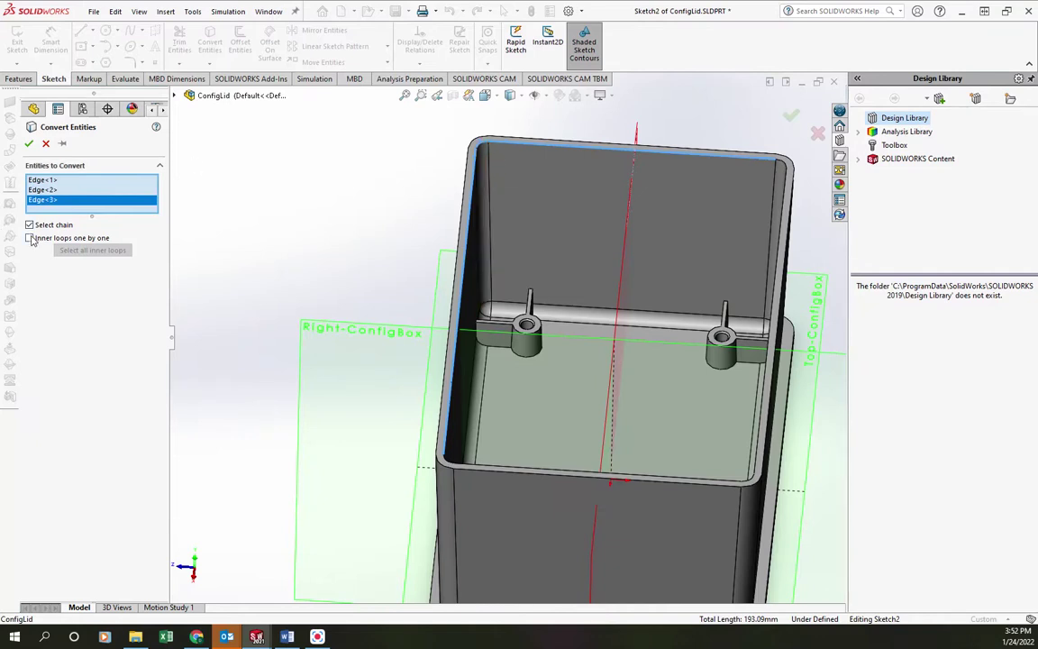
click(541, 149)
click(606, 151)
click(787, 179)
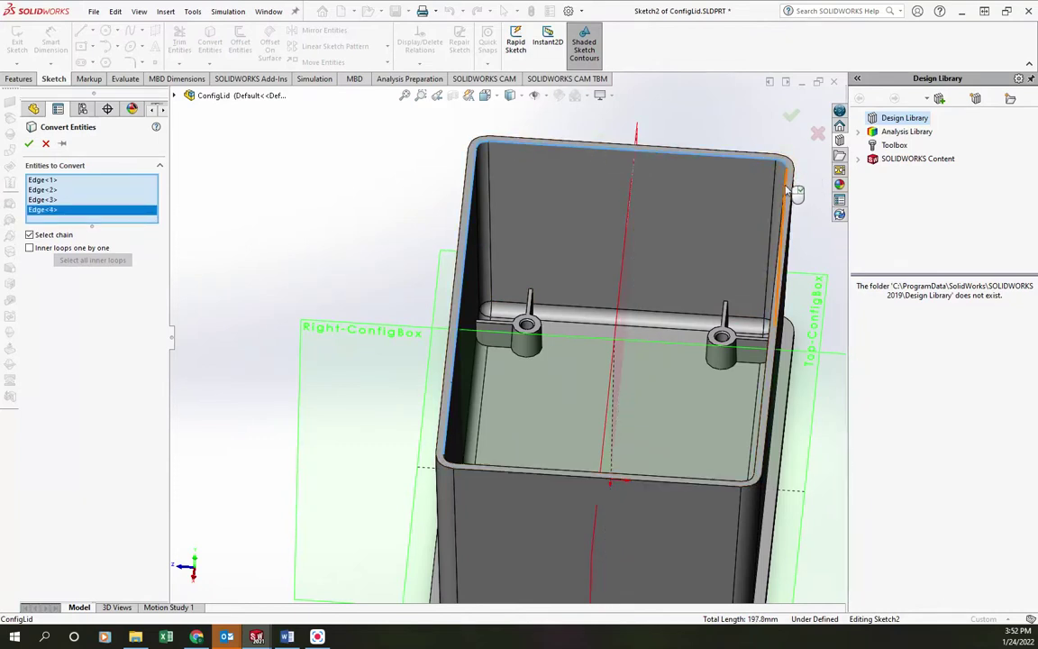
click(784, 188)
Add the remaining inner side and corner edges around the box opening and convert the whole loop into the sketch.
scroll(783, 189, up, 2)
middle_drag(782, 190, 785, 234)
scroll(706, 455, down, 4)
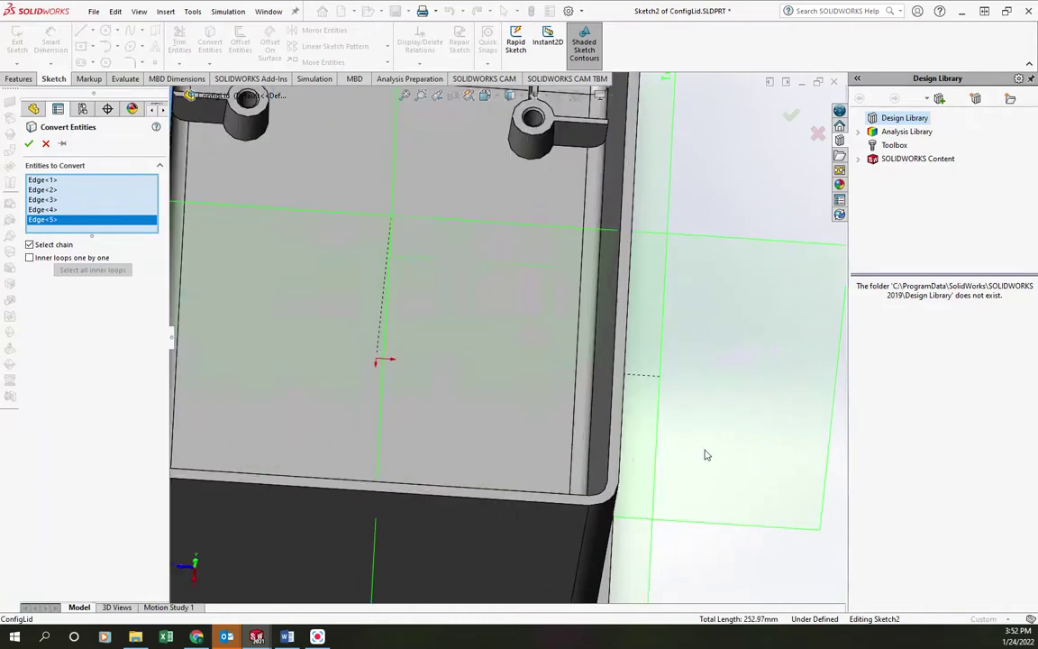
click(605, 487)
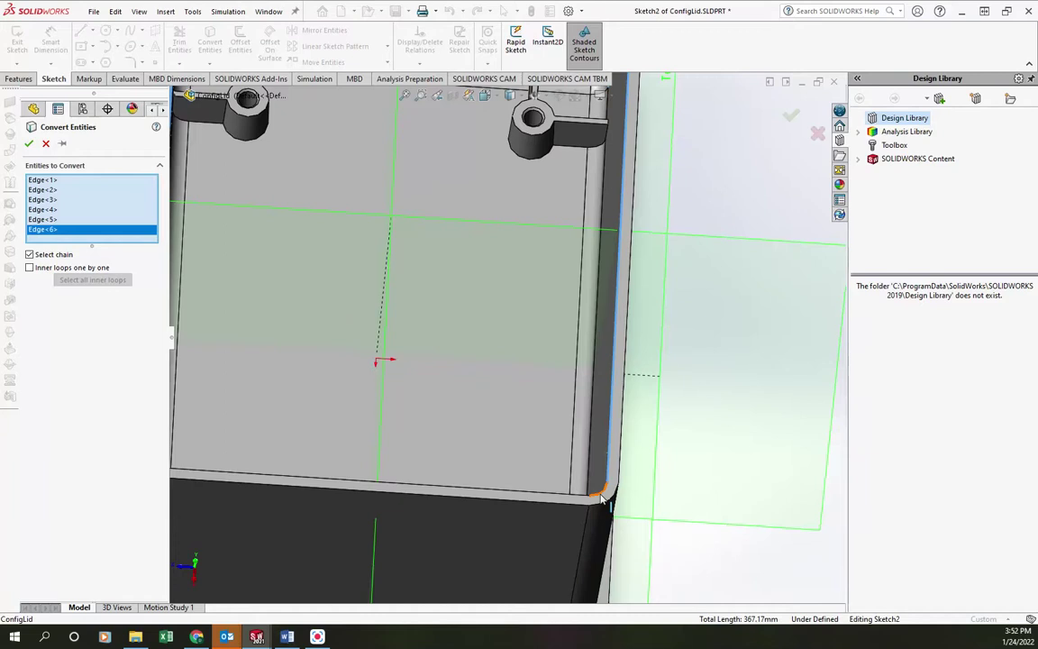
click(609, 501)
middle_drag(602, 498, 540, 491)
scroll(525, 513, up, 5)
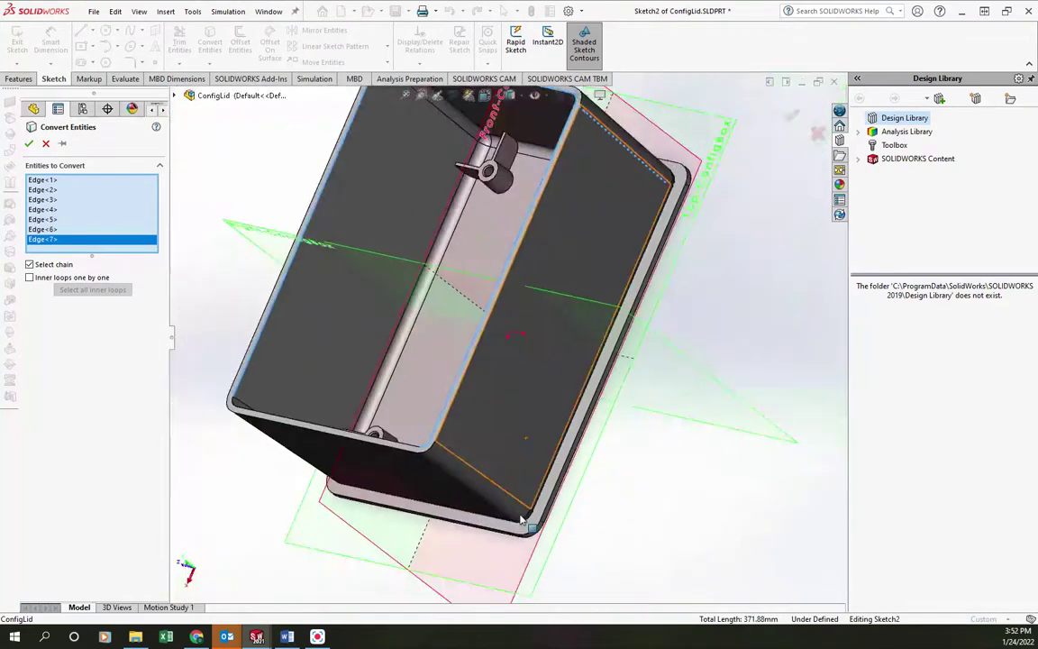
scroll(378, 355, up, 5)
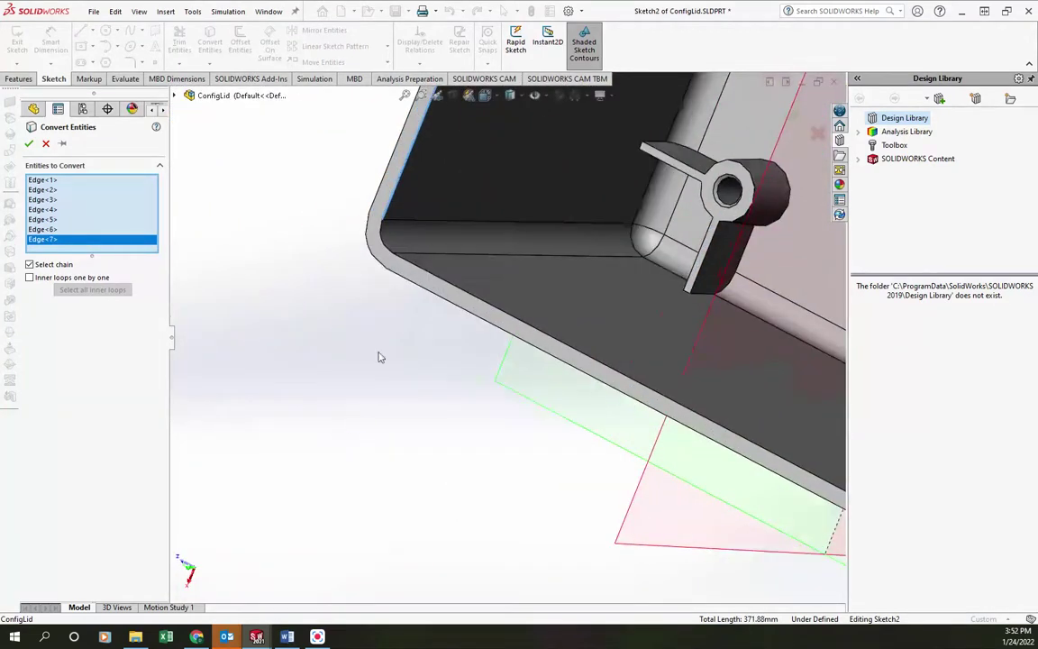
click(381, 239)
click(413, 265)
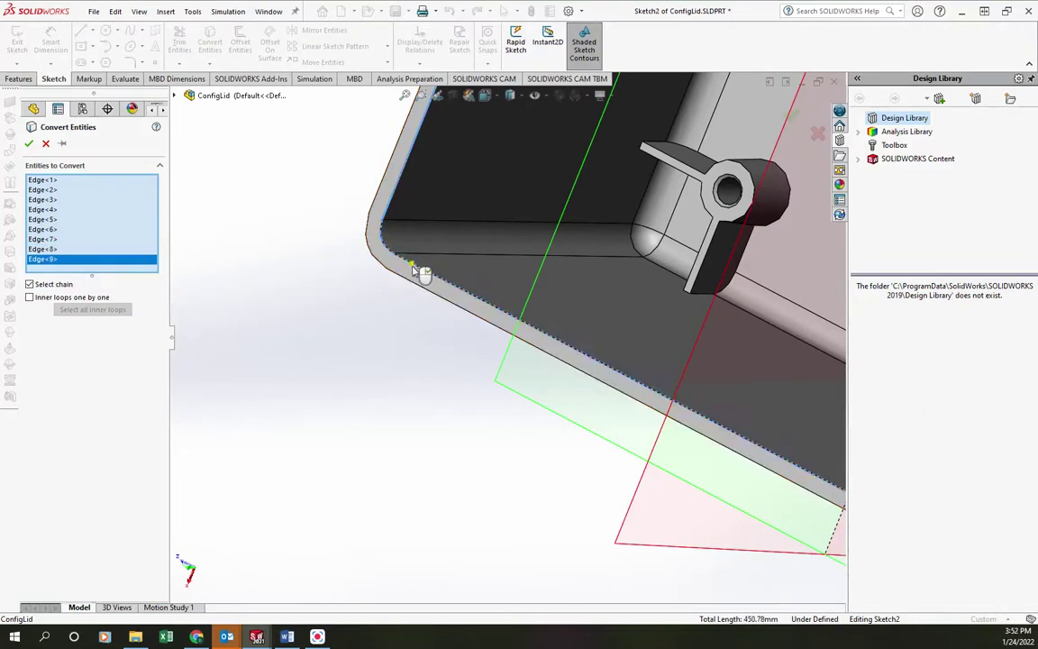
scroll(442, 278, up, 6)
middle_drag(483, 296, 563, 227)
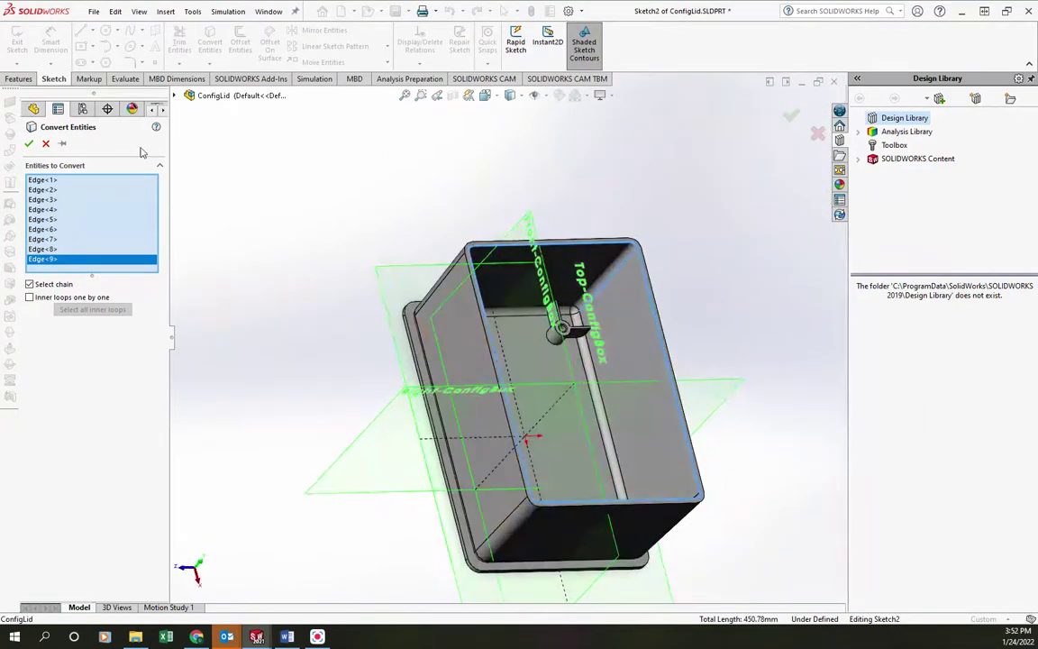
click(28, 144)
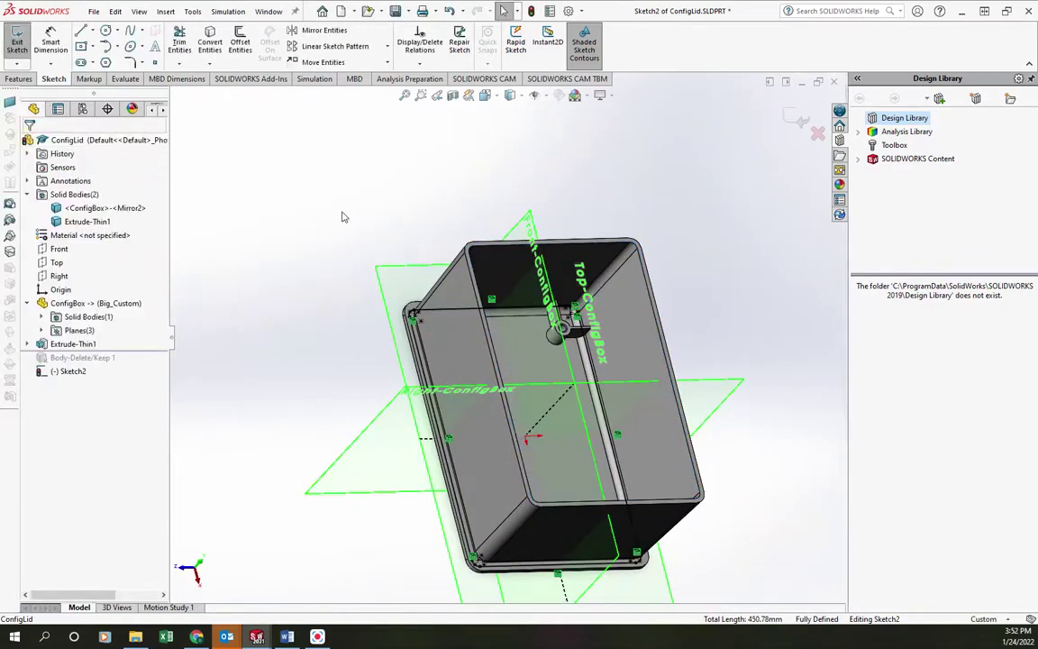
Exit the sketch and roll the feature tree forward past Body-Delete/Keep 1.
middle_drag(343, 216, 726, 164)
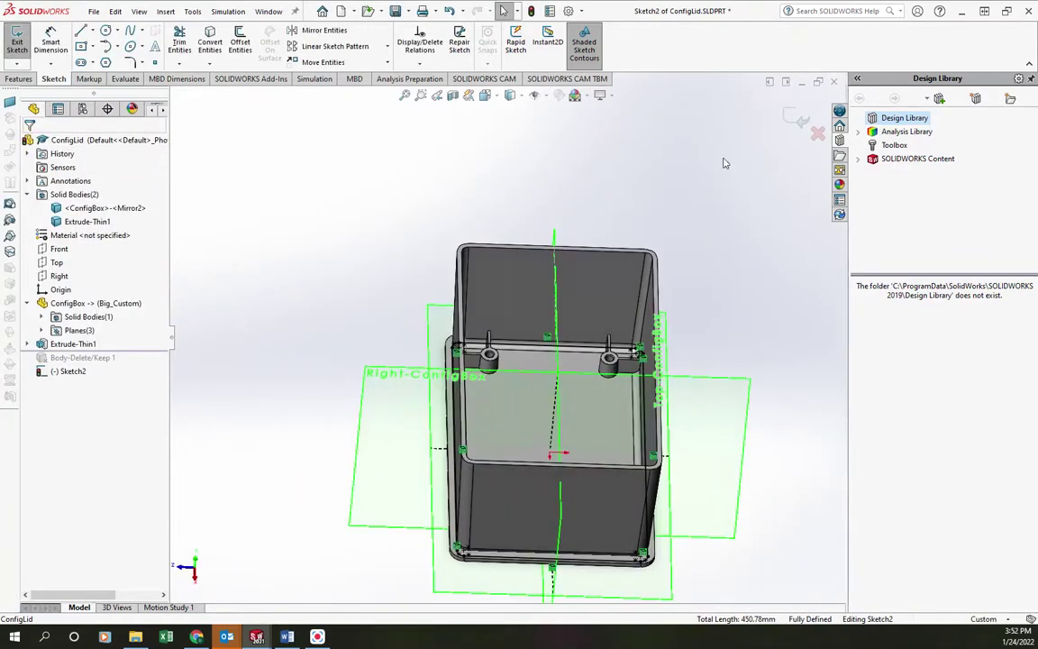
click(800, 126)
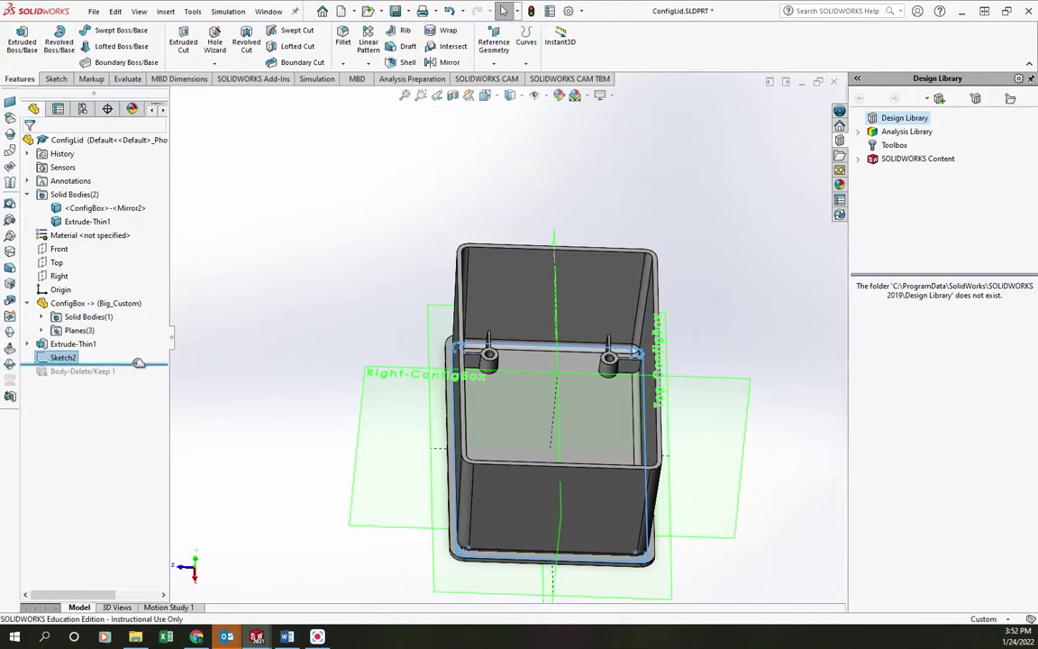
drag(138, 363, 135, 377)
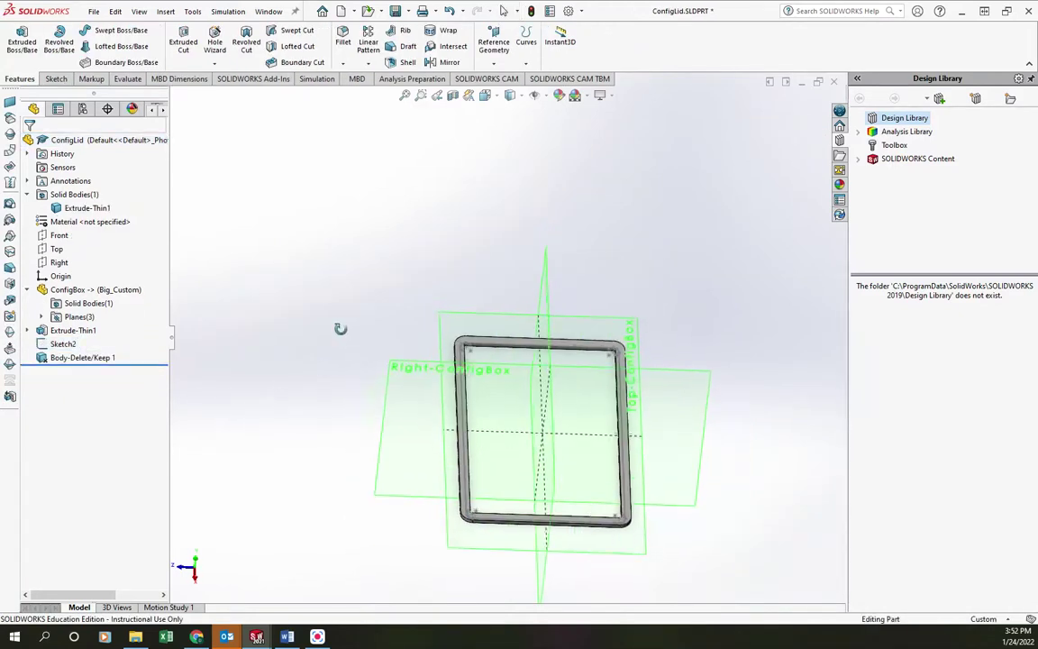
middle_drag(341, 329, 520, 458)
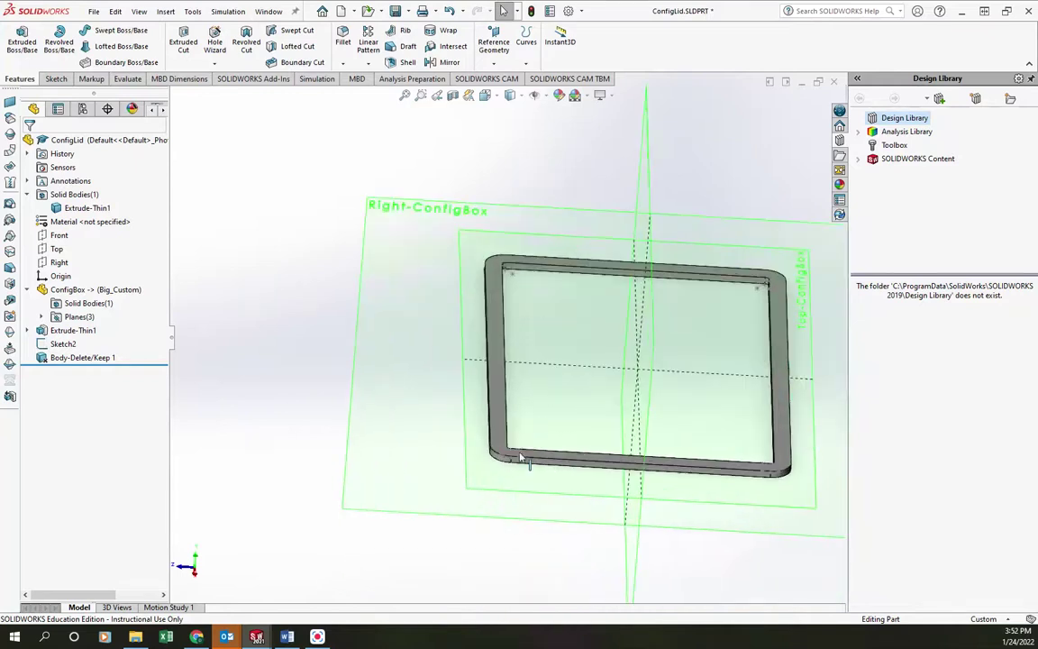
scroll(521, 458, down, 6)
middle_drag(425, 402, 426, 303)
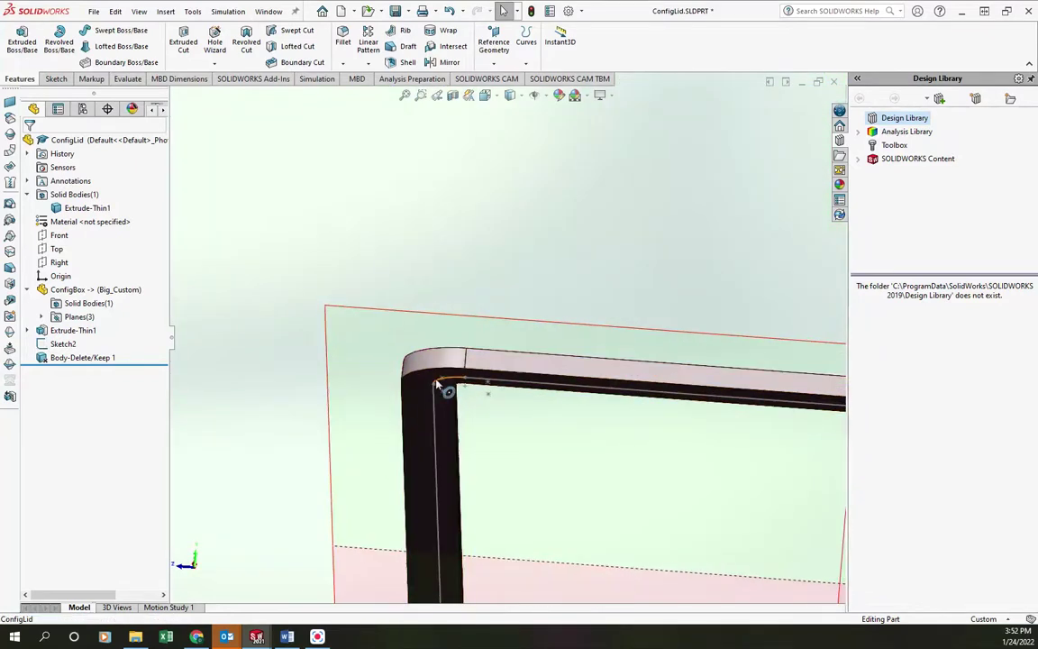
click(62, 344)
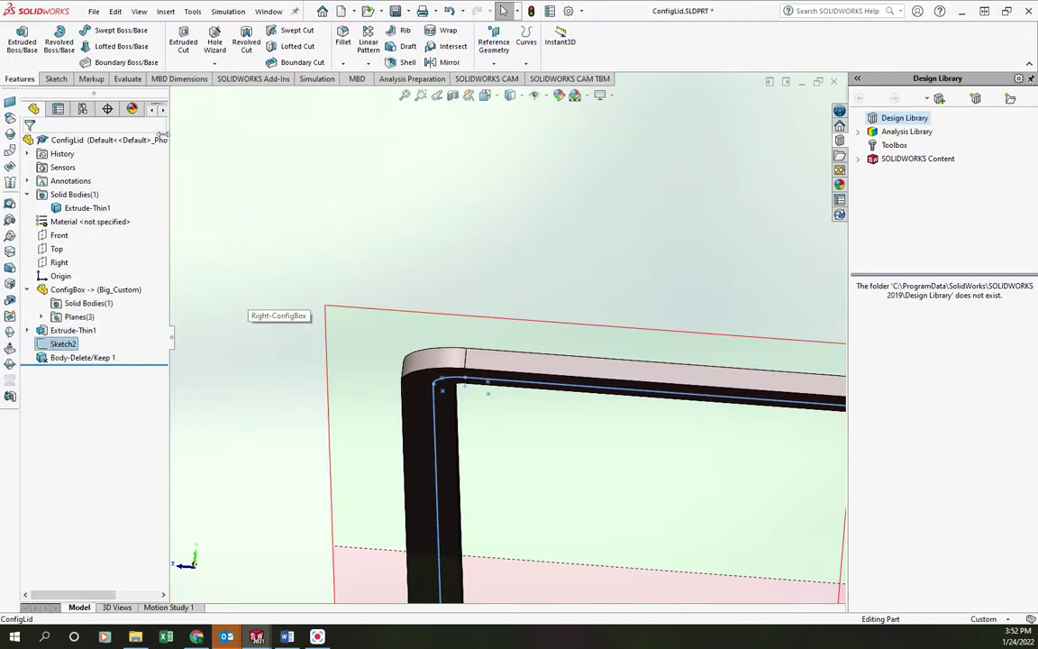
click(20, 46)
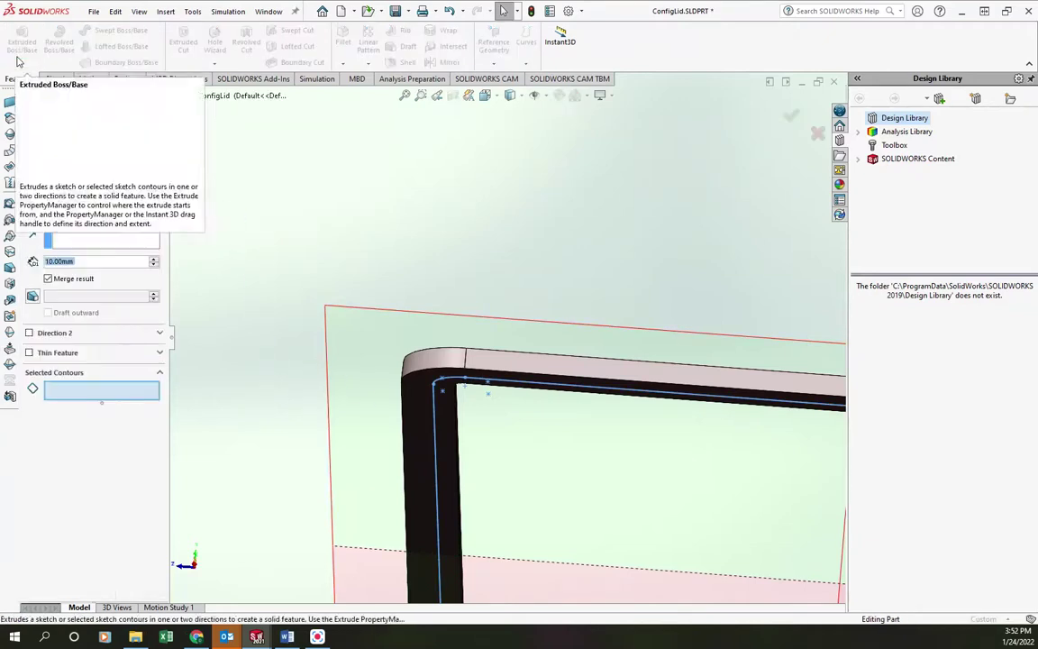
click(32, 296)
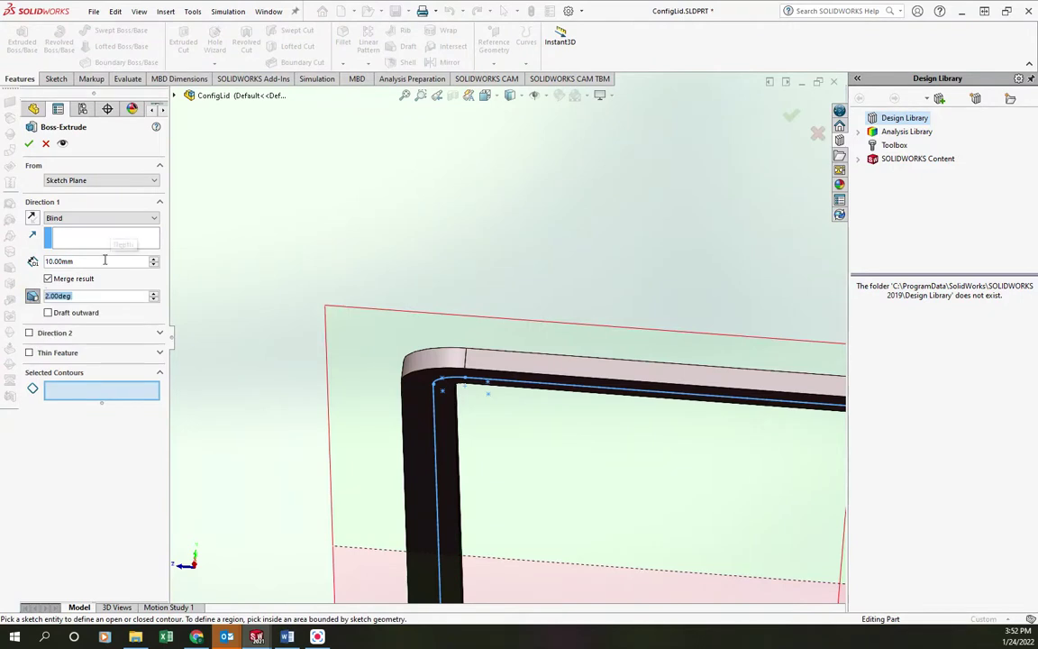
text(2)
key(Return)
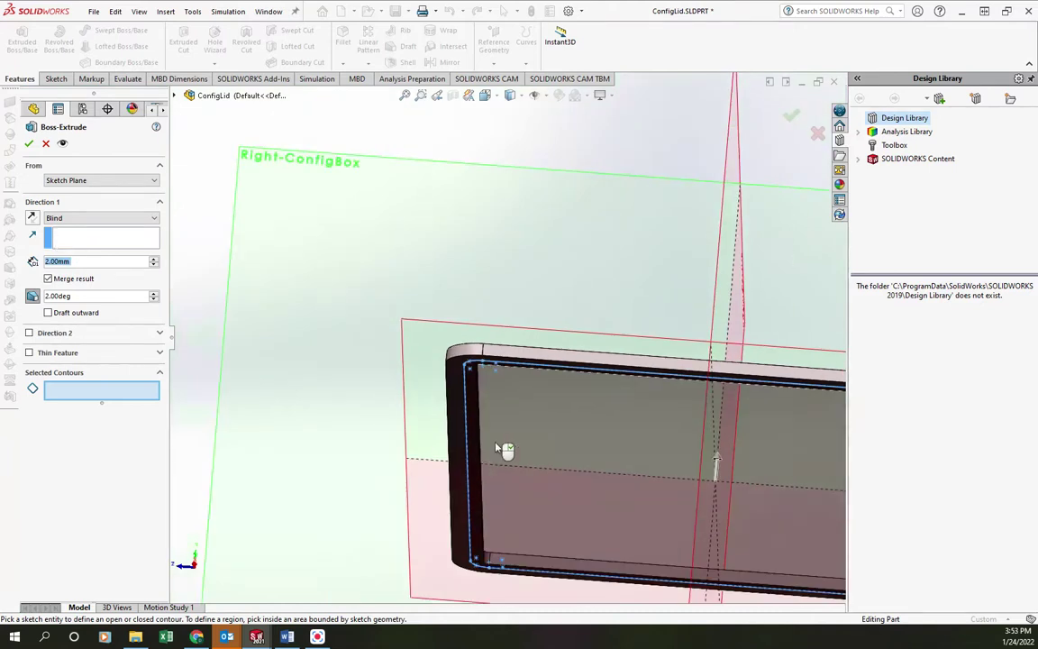
middle_drag(503, 449, 487, 356)
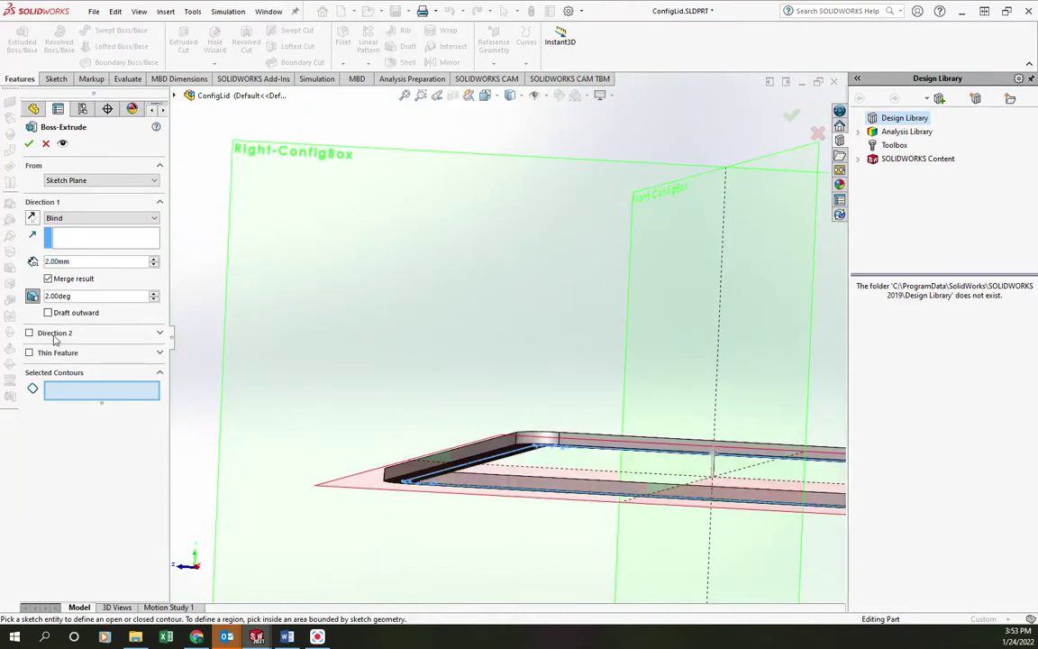
click(176, 97)
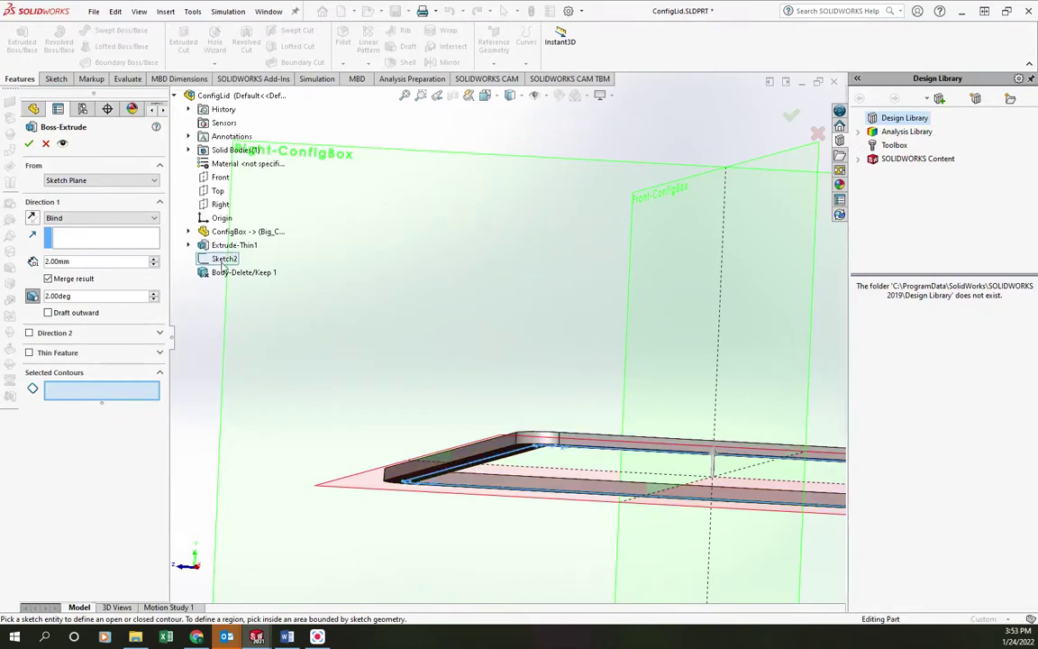
middle_drag(290, 288, 499, 350)
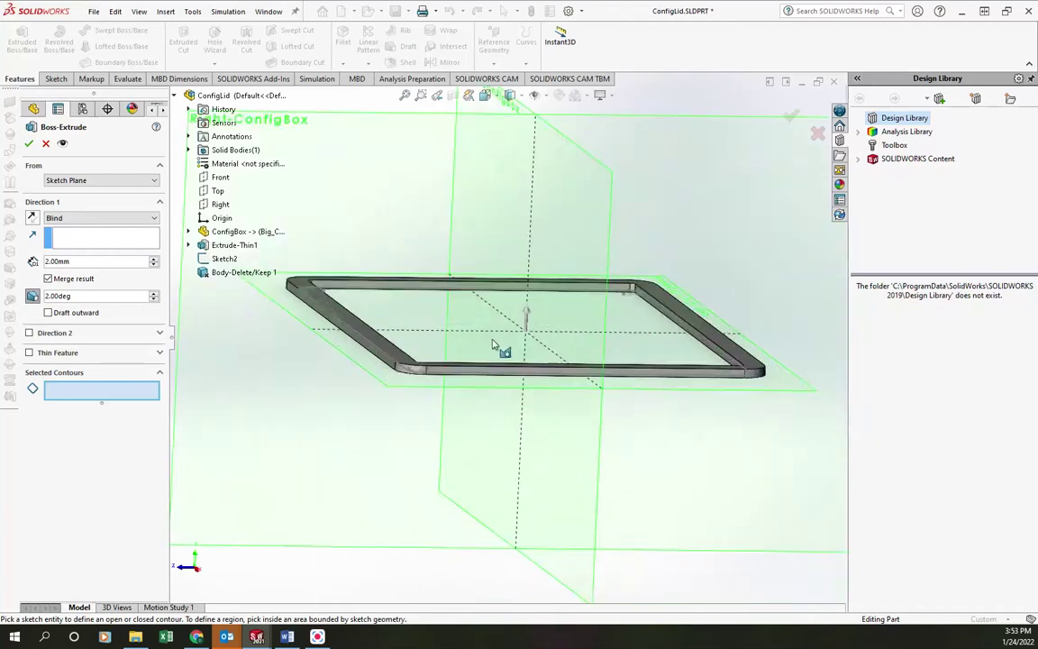
mouse_move(440, 332)
middle_down()
mouse_move(417, 229)
mouse_move(361, 274)
middle_up()
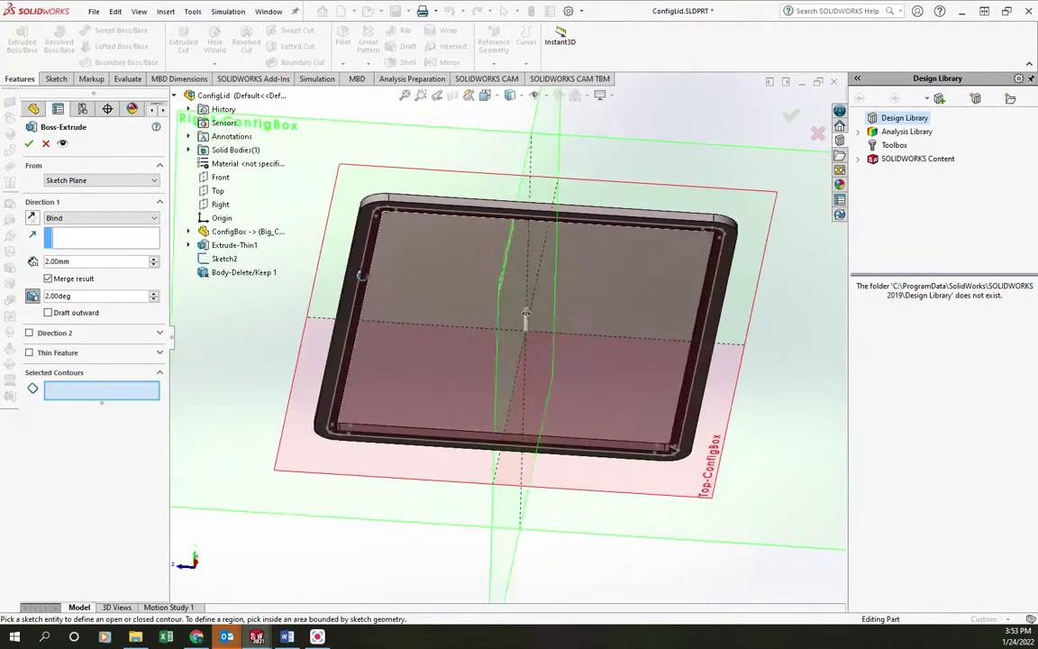
scroll(742, 460, down, 6)
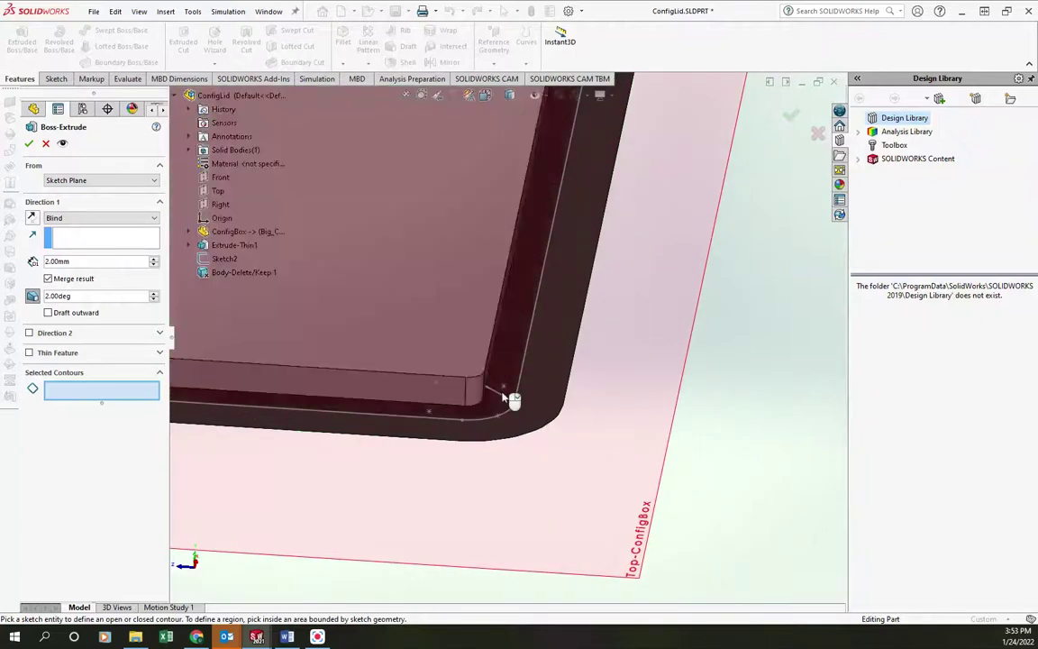
click(48, 142)
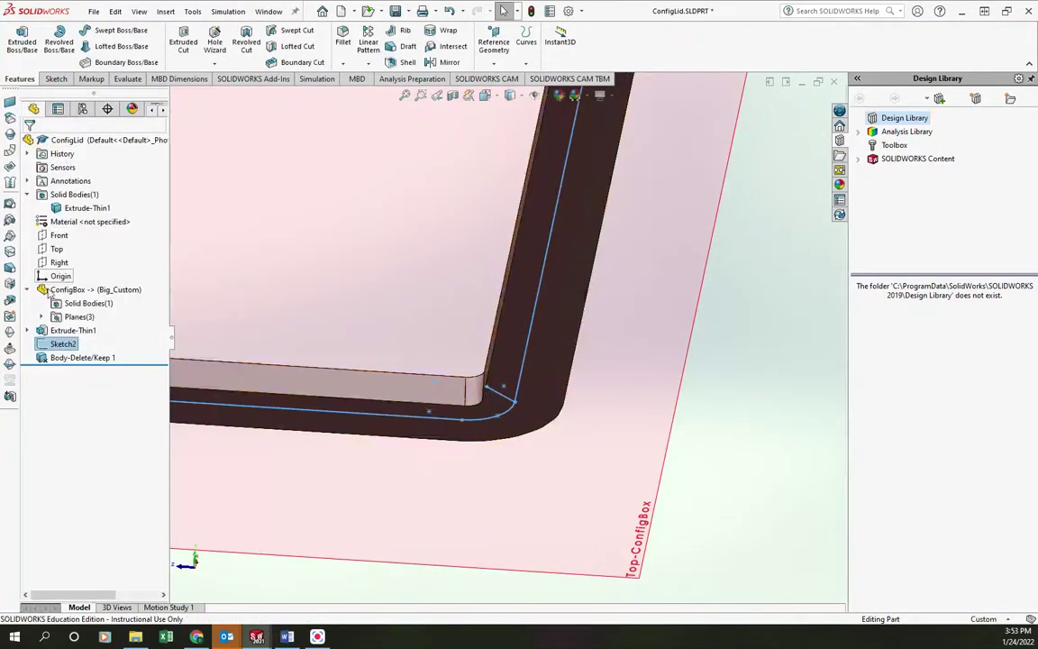
Edit the converted outline sketch to remove the stray diagonal line at the rim corner, and exit the sketch.
right_click(60, 342)
click(57, 307)
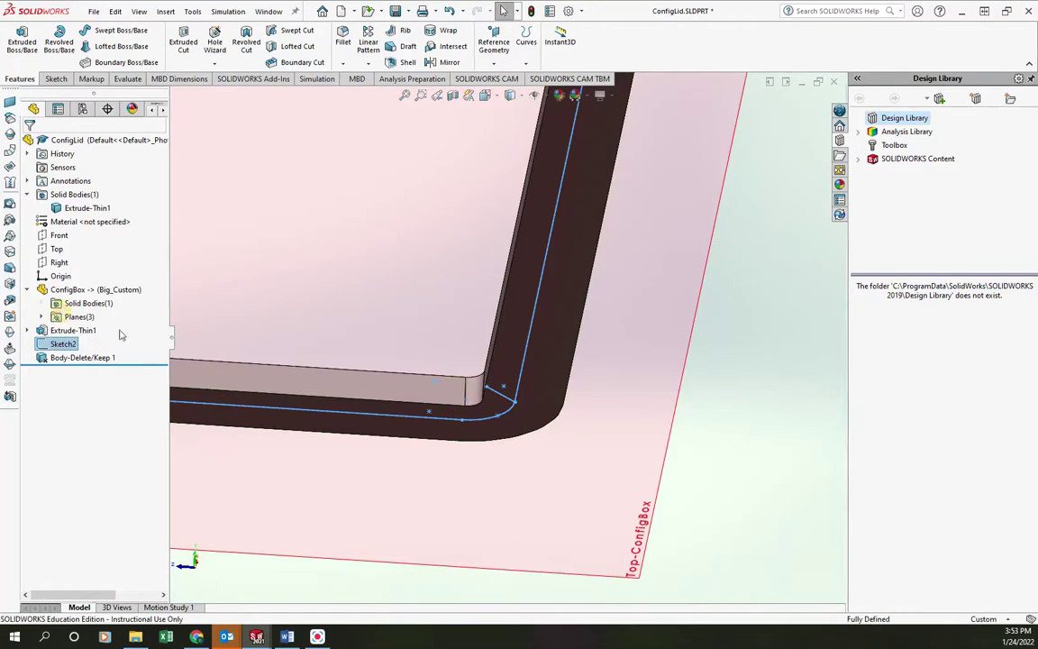
click(499, 399)
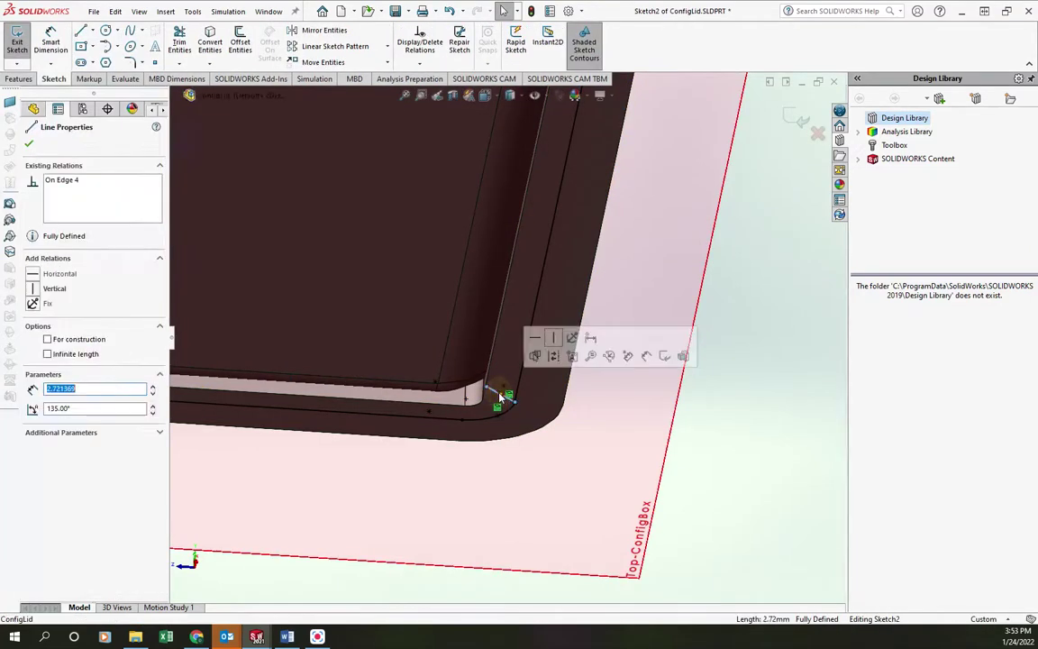
key(Escape)
scroll(500, 398, up, 6)
middle_drag(420, 220, 429, 272)
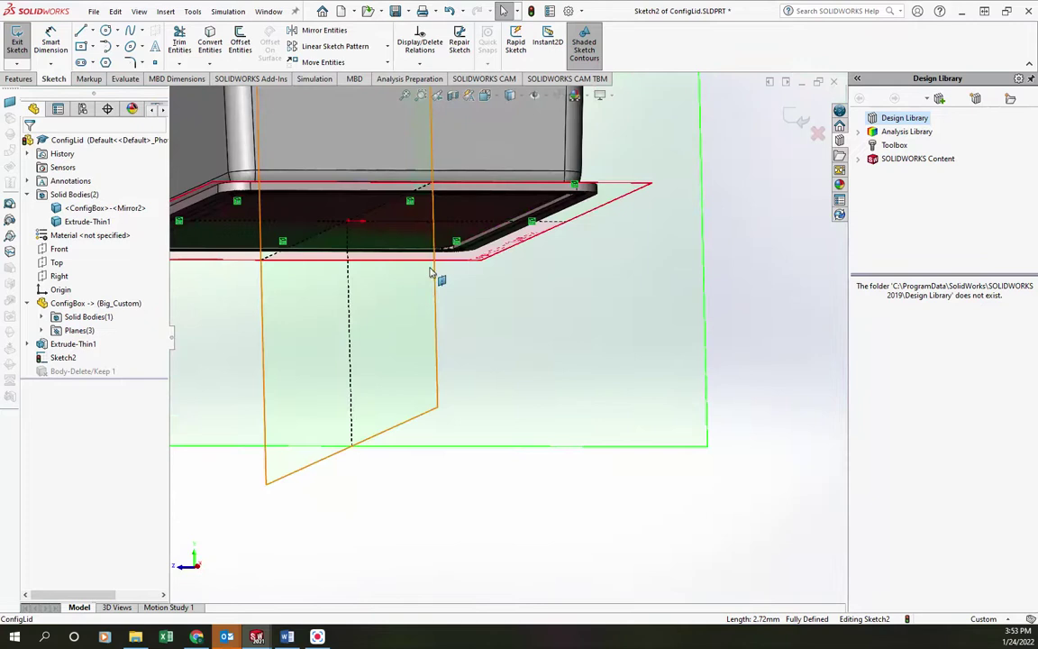
scroll(427, 268, up, 3)
scroll(387, 214, down, 3)
click(792, 113)
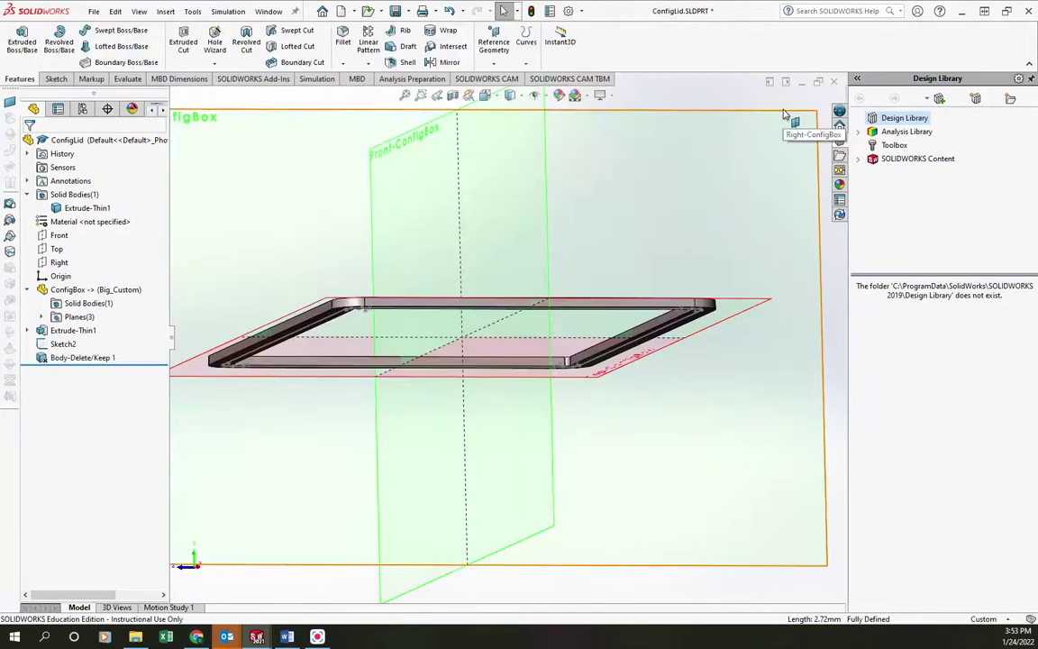
Set up a blind boss extrusion of the converted outline sketch, reversed to go downward with a depth of 2 mm.
middle_drag(239, 240, 240, 286)
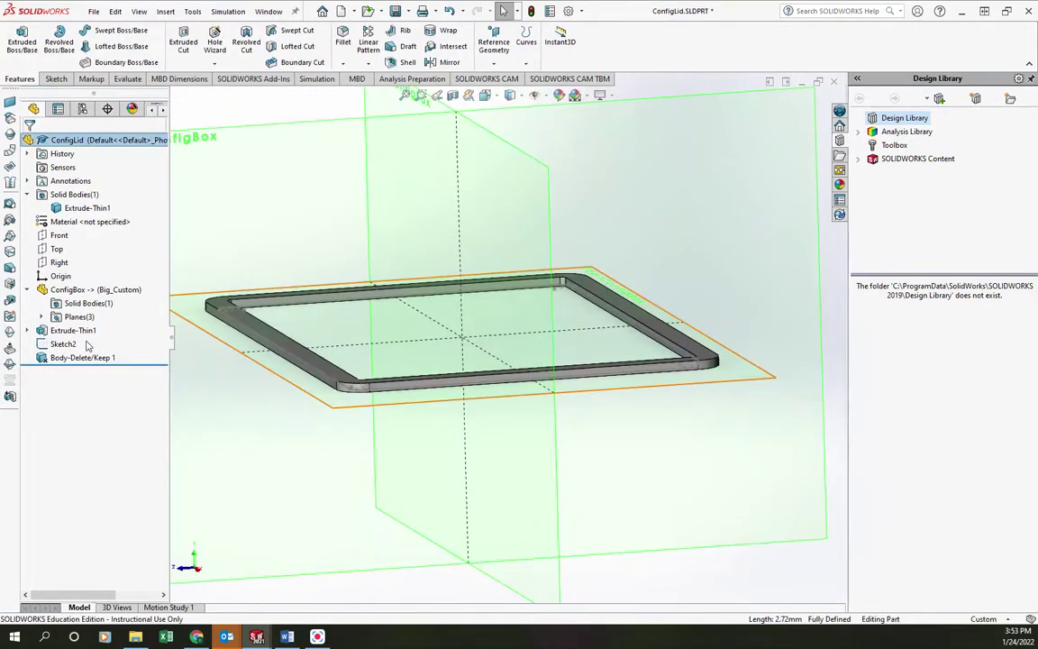
click(88, 346)
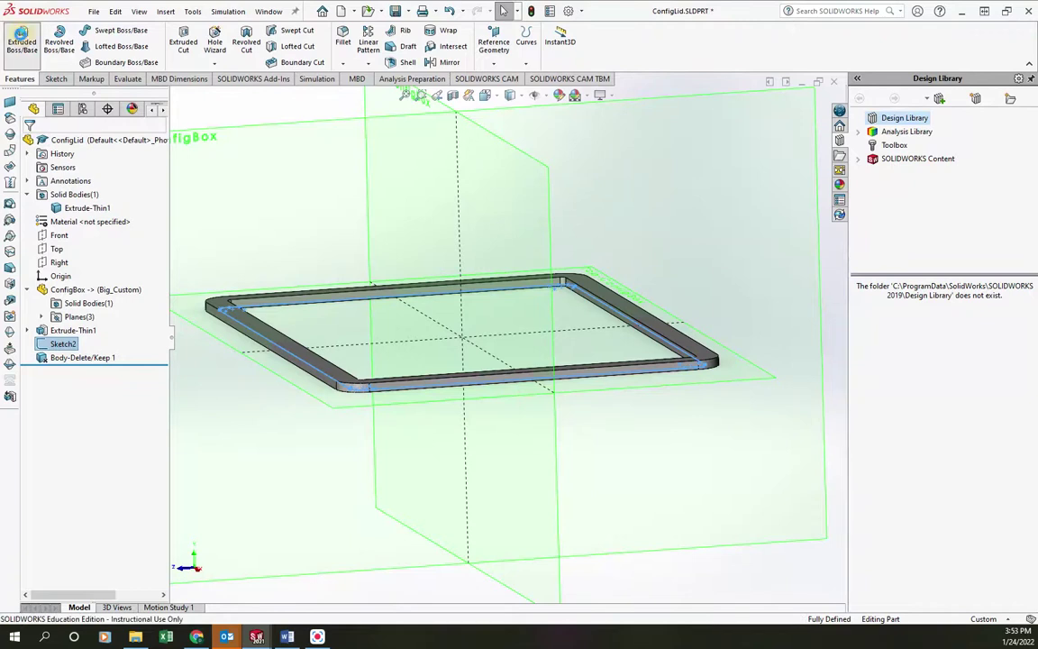
click(21, 38)
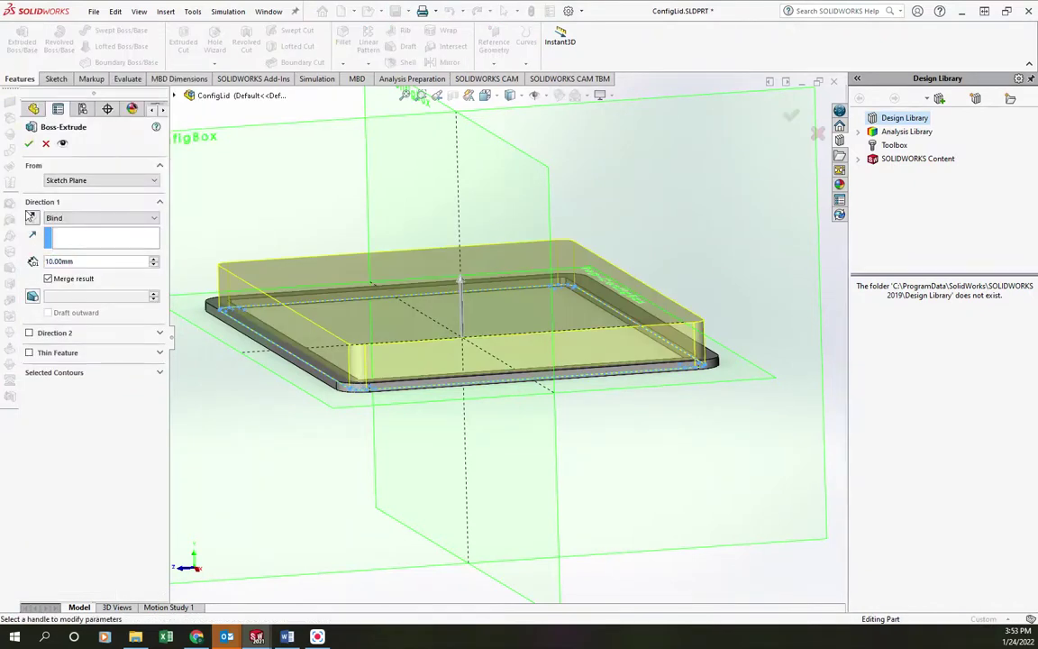
click(31, 217)
middle_drag(342, 320, 340, 298)
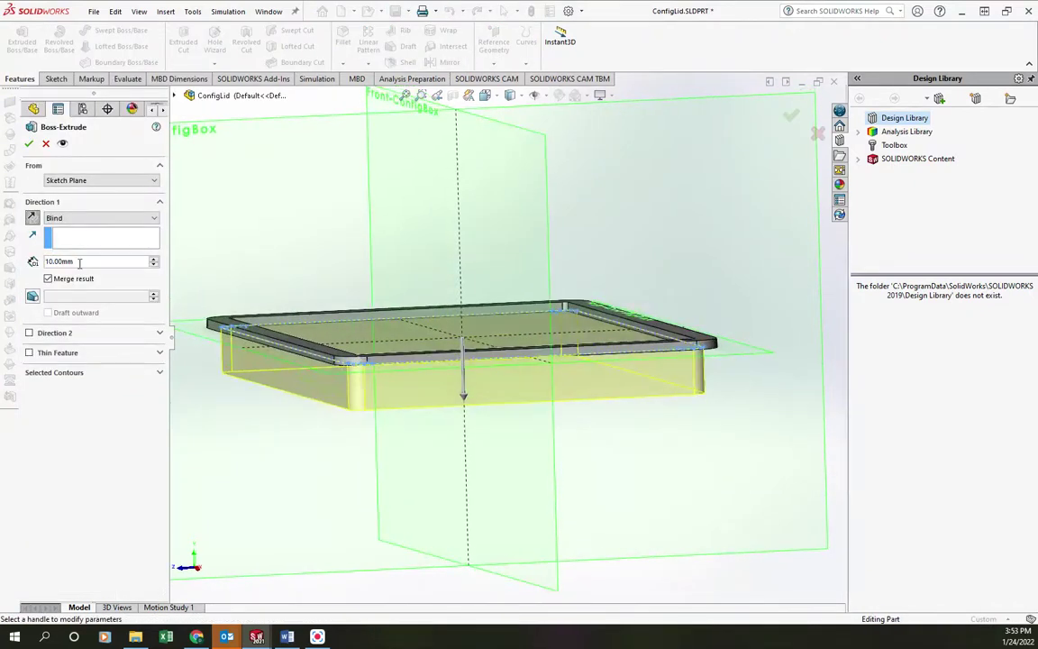
text(2)
key(Return)
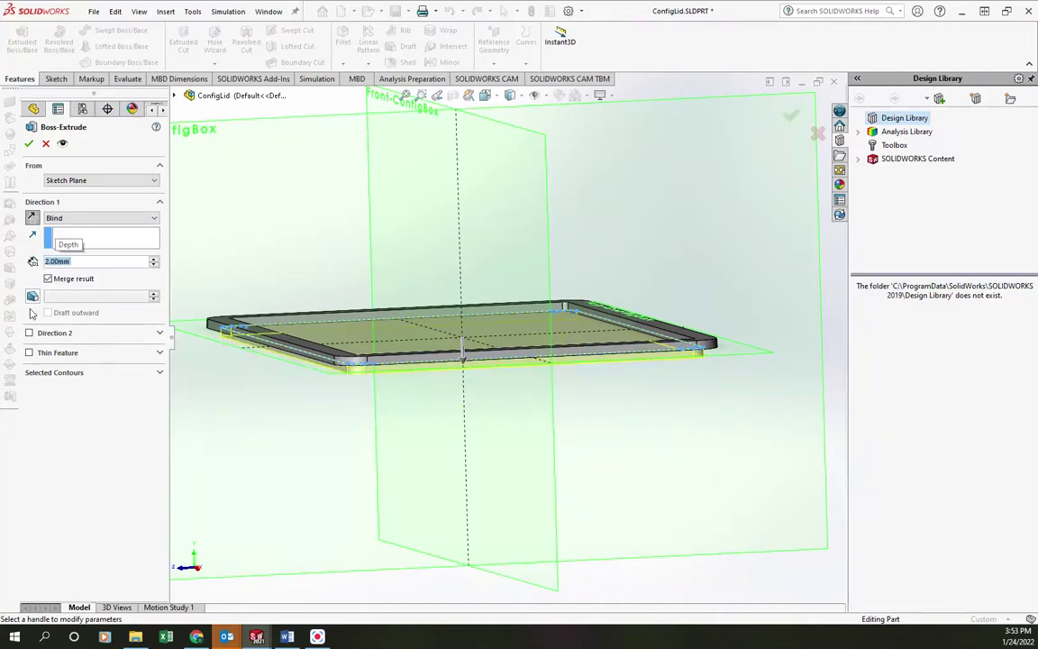
Add a 2-degree inward draft to the boss extrusion and complete it.
click(32, 296)
middle_drag(280, 374, 258, 358)
scroll(257, 357, down, 4)
scroll(351, 314, down, 3)
middle_drag(431, 299, 395, 260)
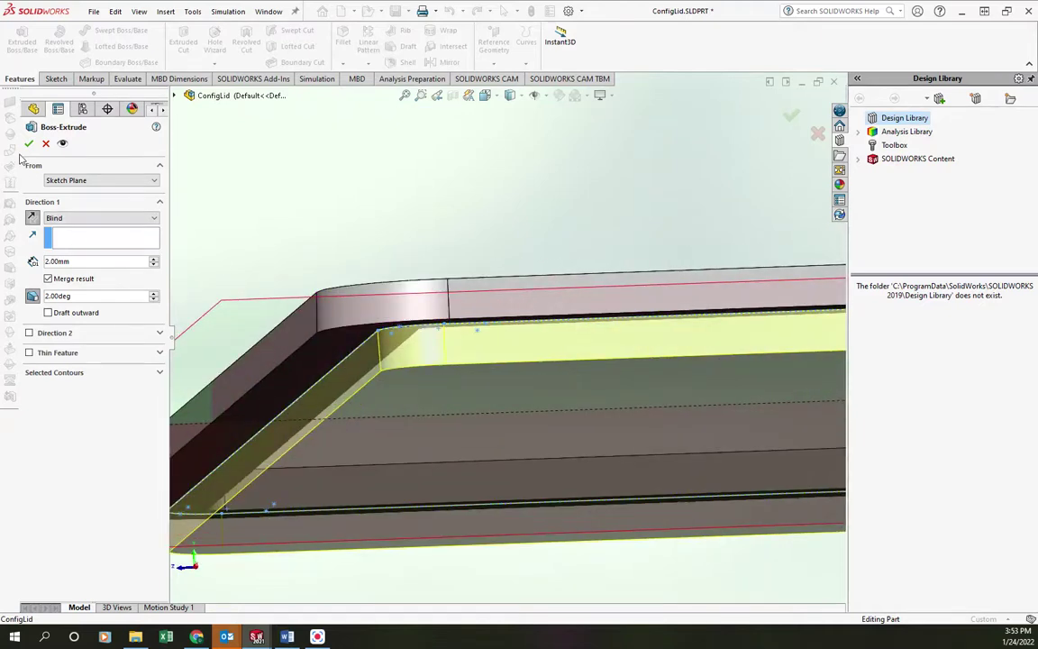
click(29, 143)
Cut the lid with a section view on the Right plane and examine the profile of the rim and recessed panel.
middle_drag(424, 344, 466, 282)
click(466, 282)
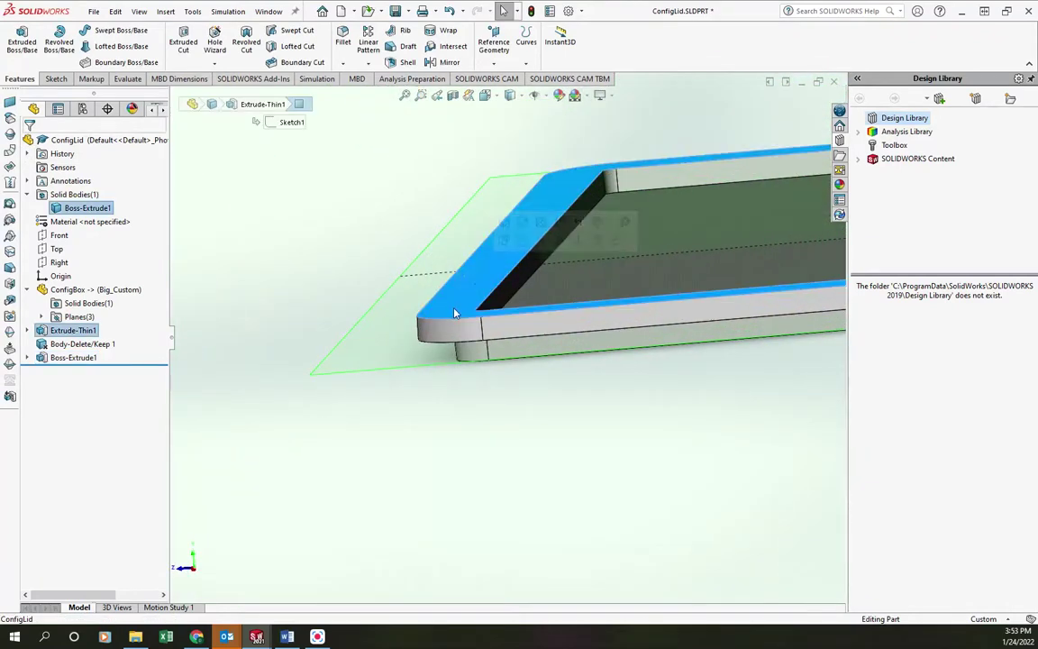
click(453, 96)
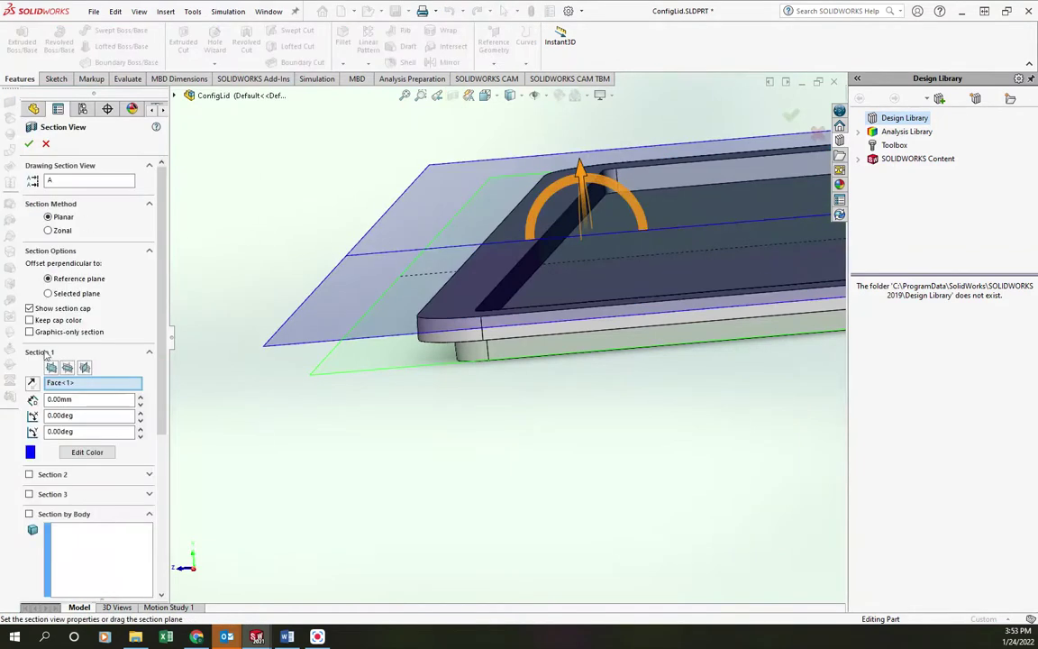
click(67, 368)
click(85, 368)
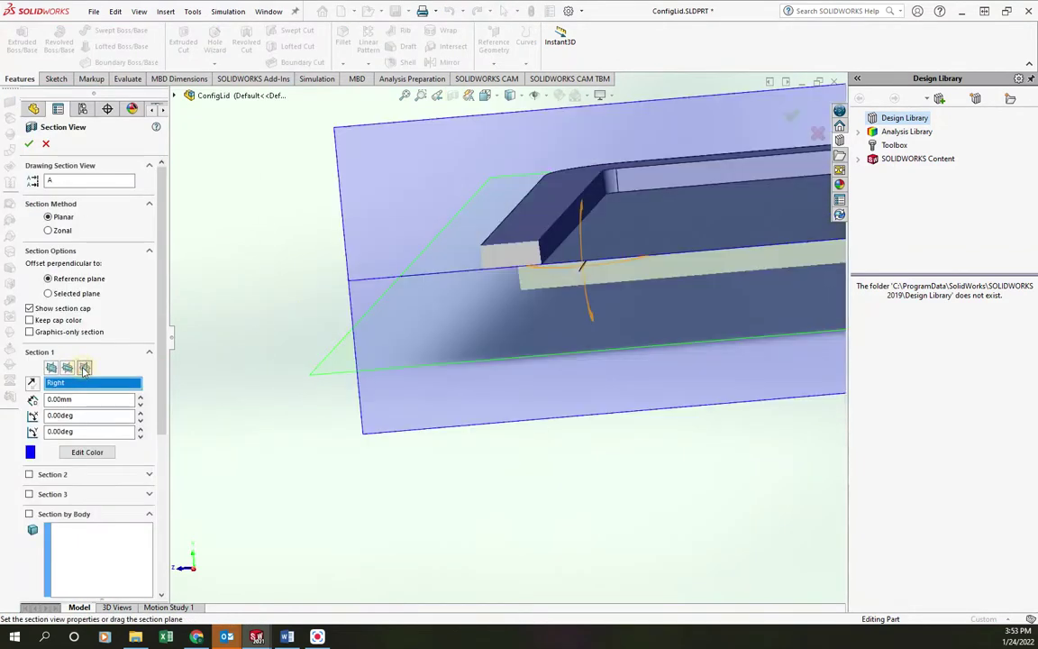
click(30, 143)
middle_drag(395, 305, 443, 286)
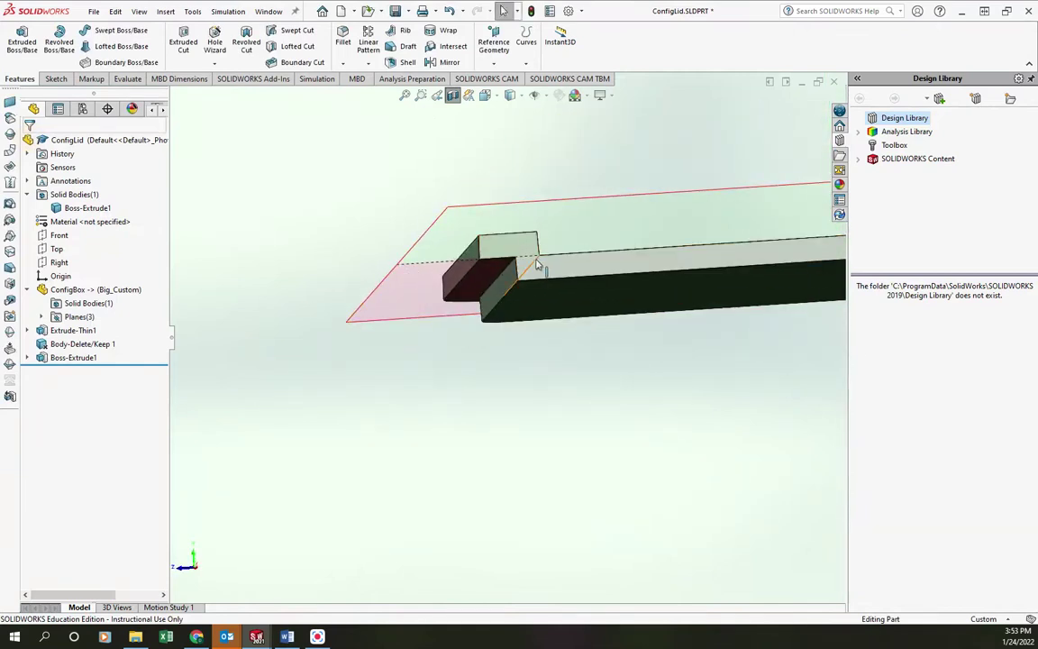
middle_drag(590, 239, 580, 245)
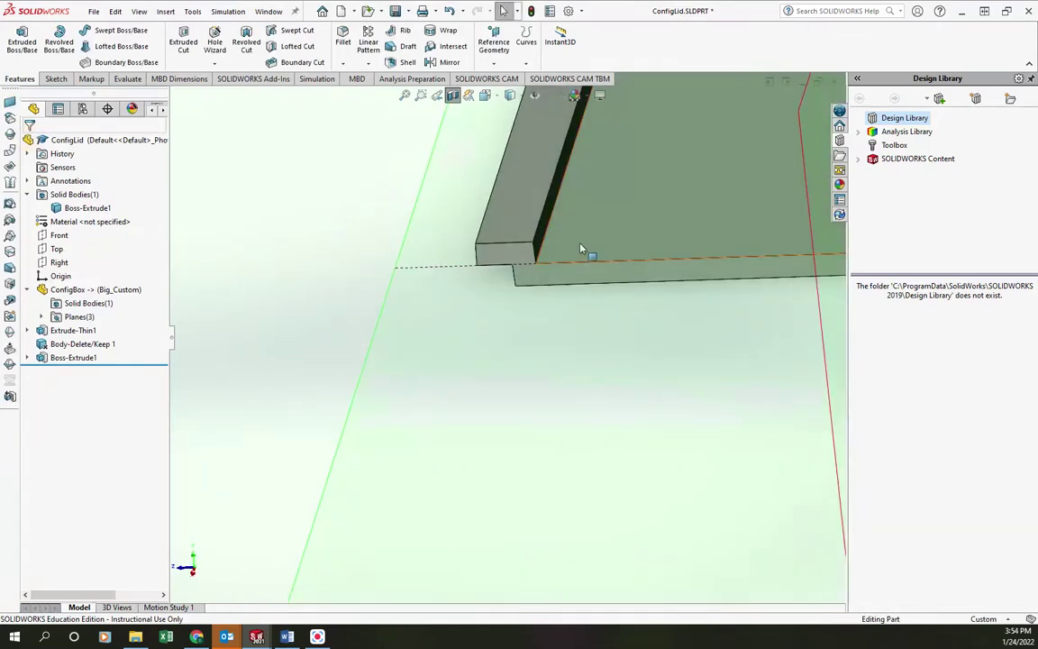
Fillet the edges around the recessed floor face of the lid with a 2 mm radius and check the rounded section.
scroll(614, 262, up, 4)
scroll(305, 381, up, 2)
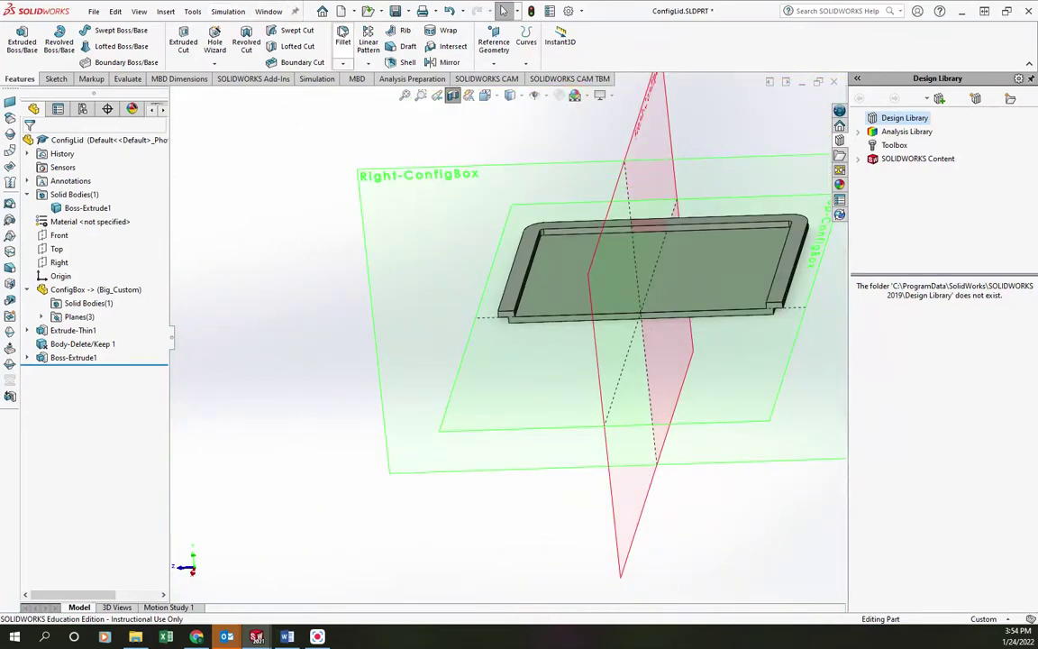
click(342, 36)
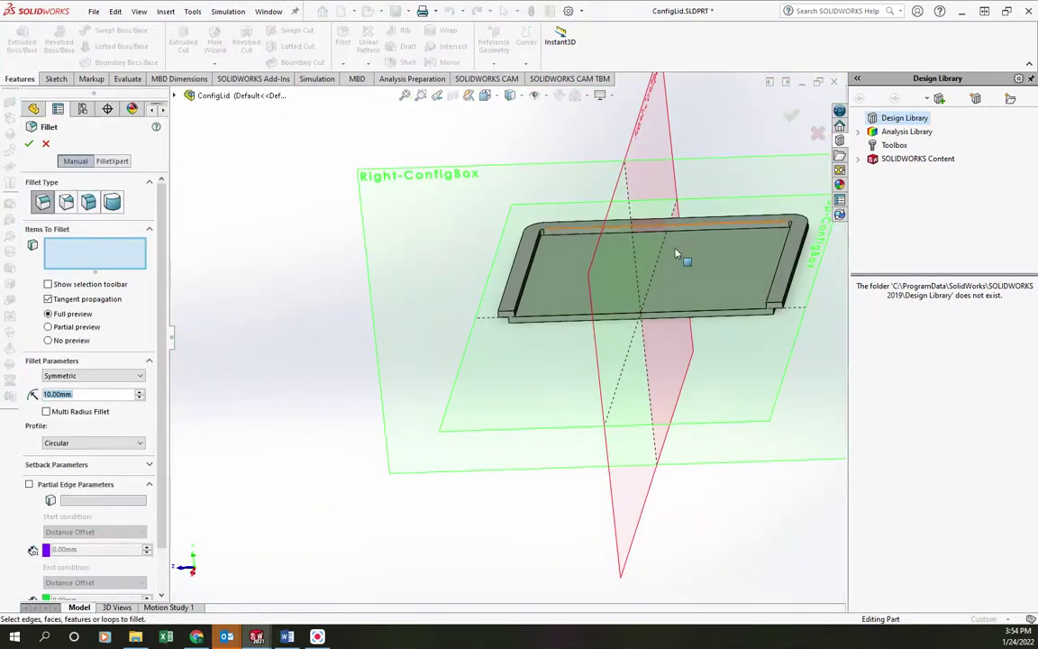
click(627, 258)
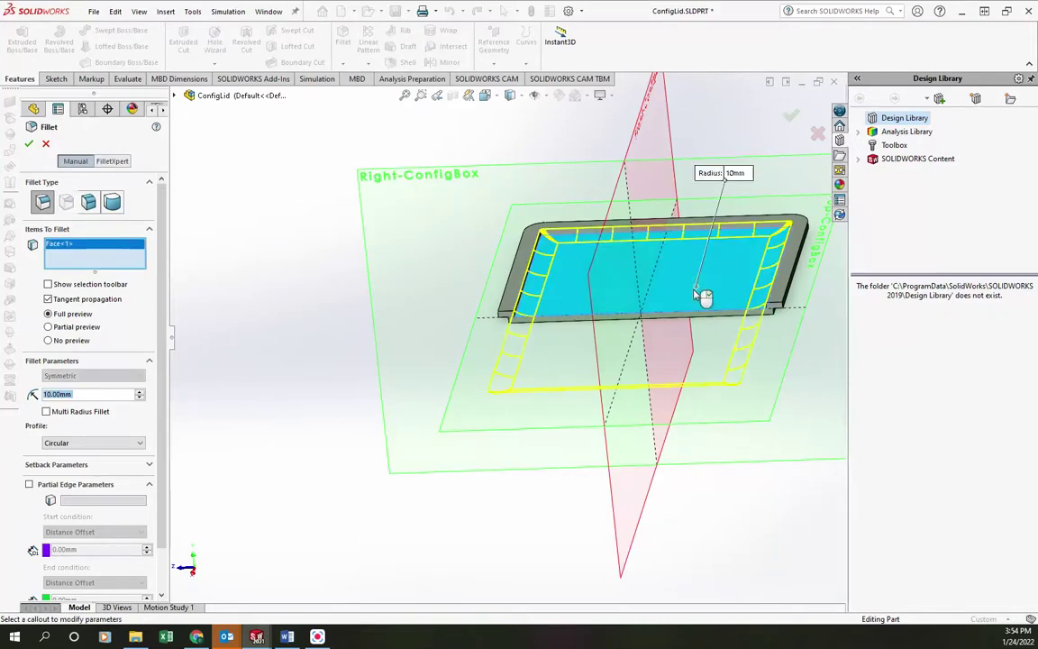
text(23)
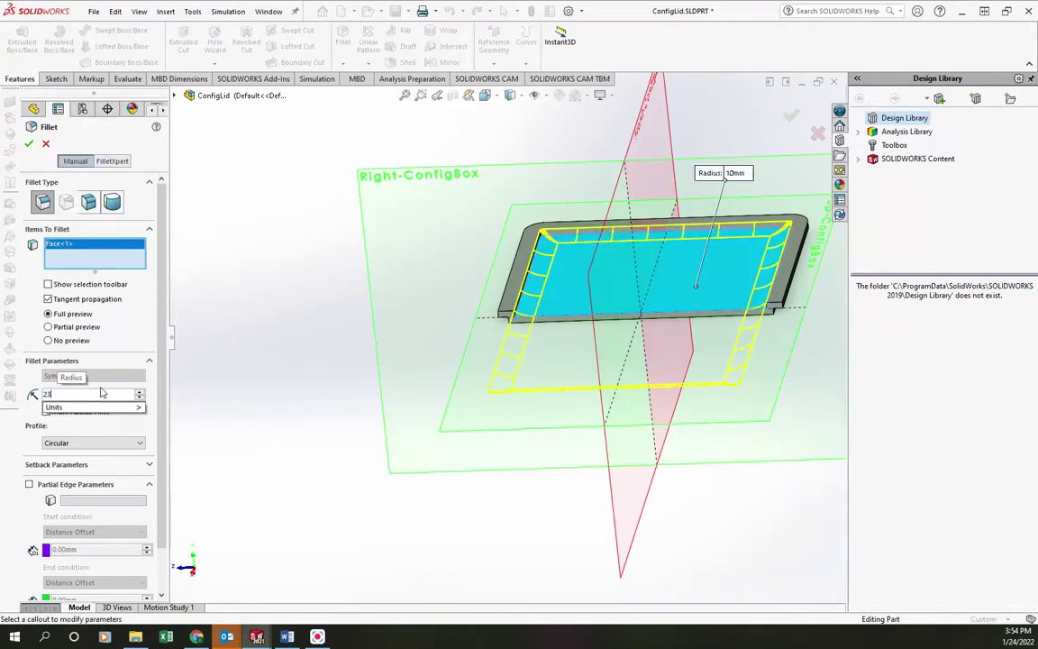
key(BackSpace)
key(Return)
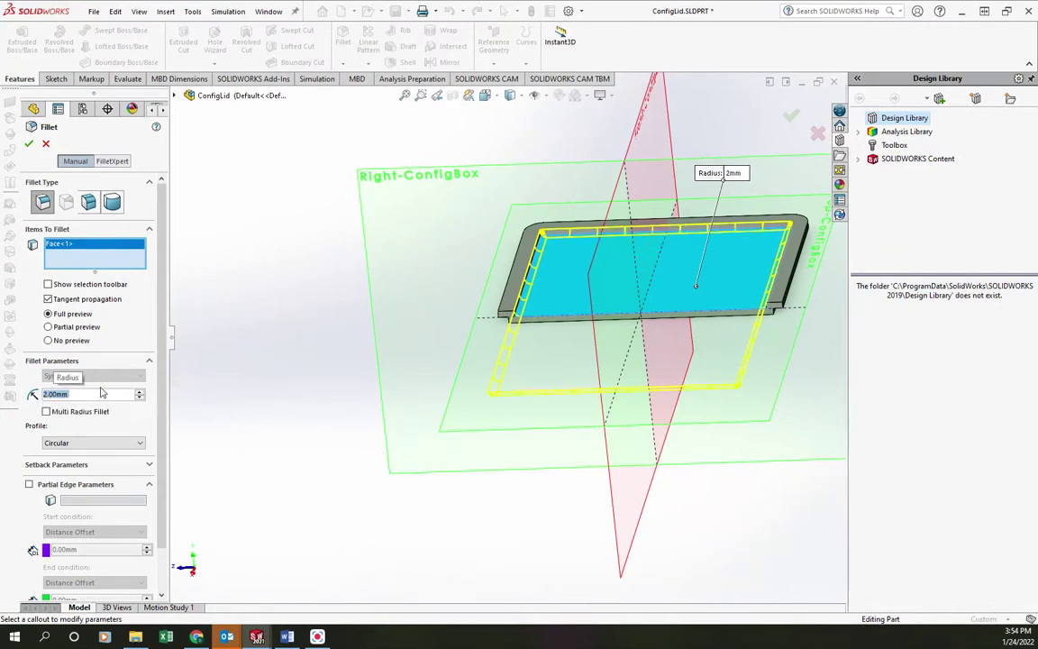
click(29, 143)
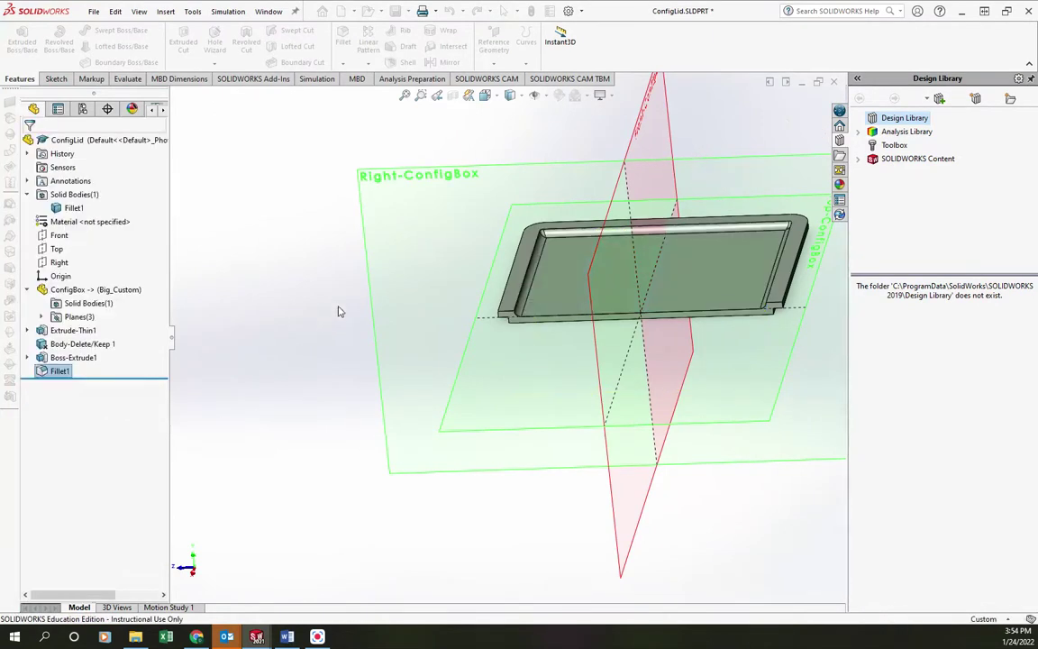
scroll(525, 341, down, 5)
middle_drag(553, 315, 547, 229)
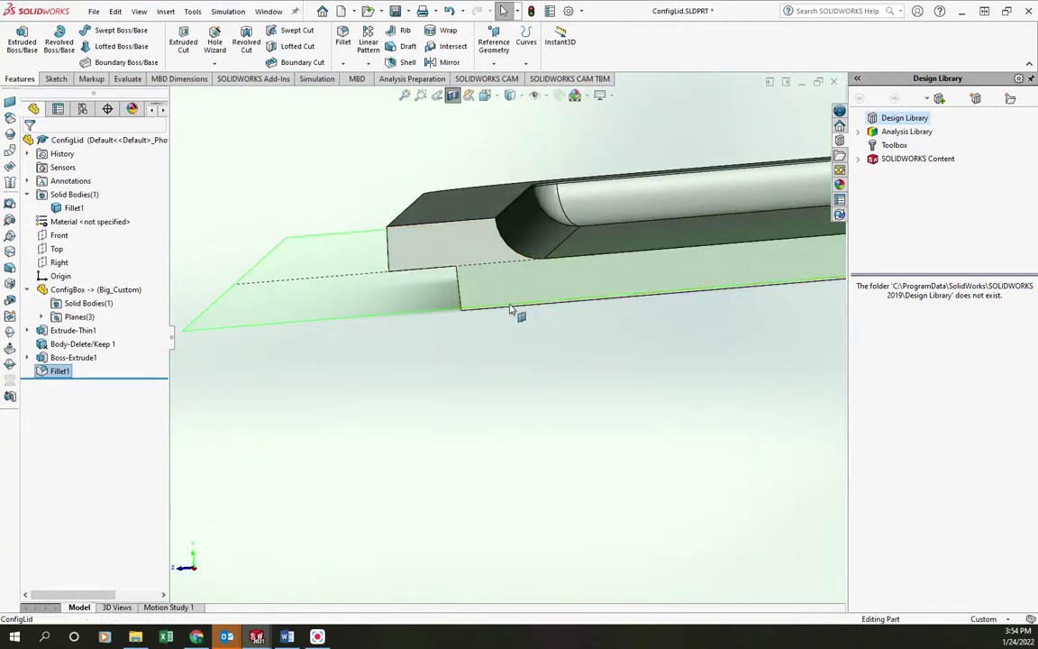
scroll(521, 312, up, 3)
scroll(521, 312, up, 5)
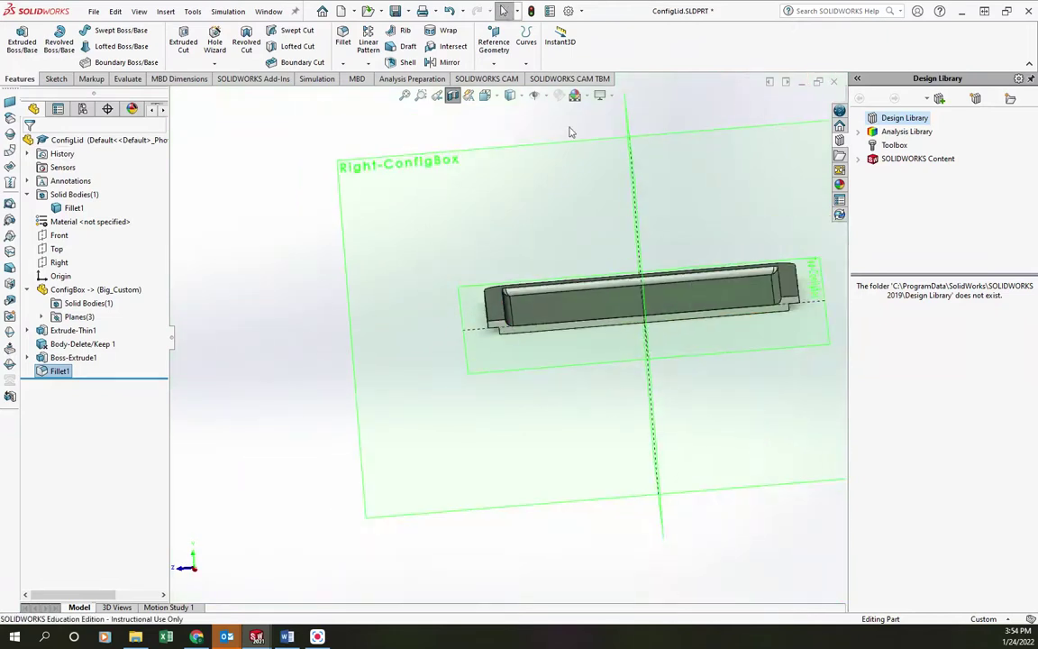
Hide the reference planes and turn off the section view to show the whole lid.
scroll(392, 246, up, 3)
click(320, 261)
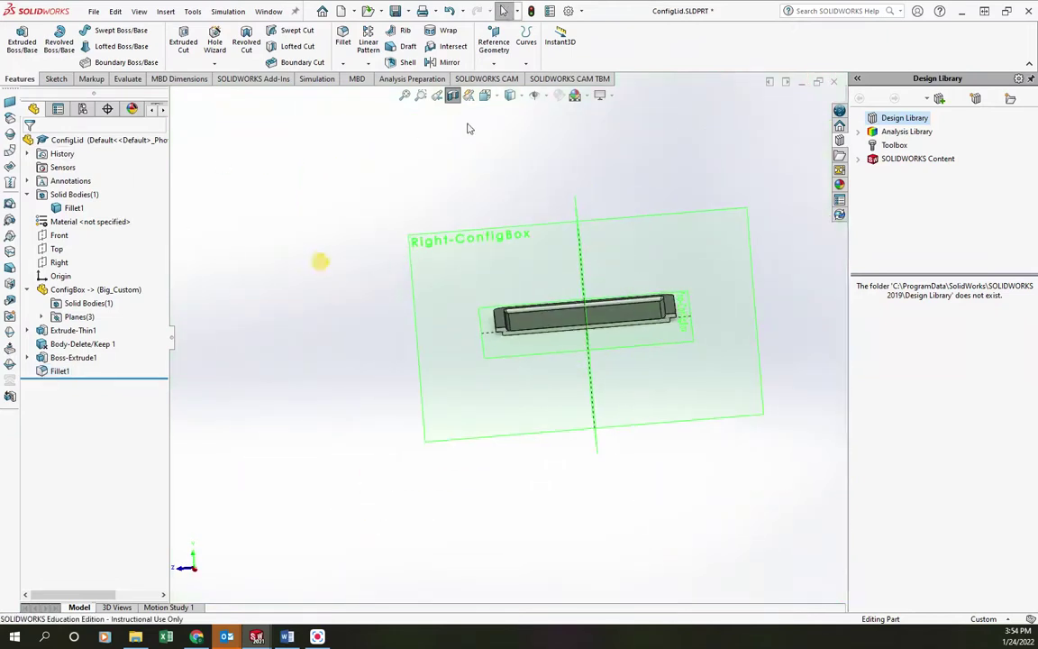
click(543, 96)
click(544, 99)
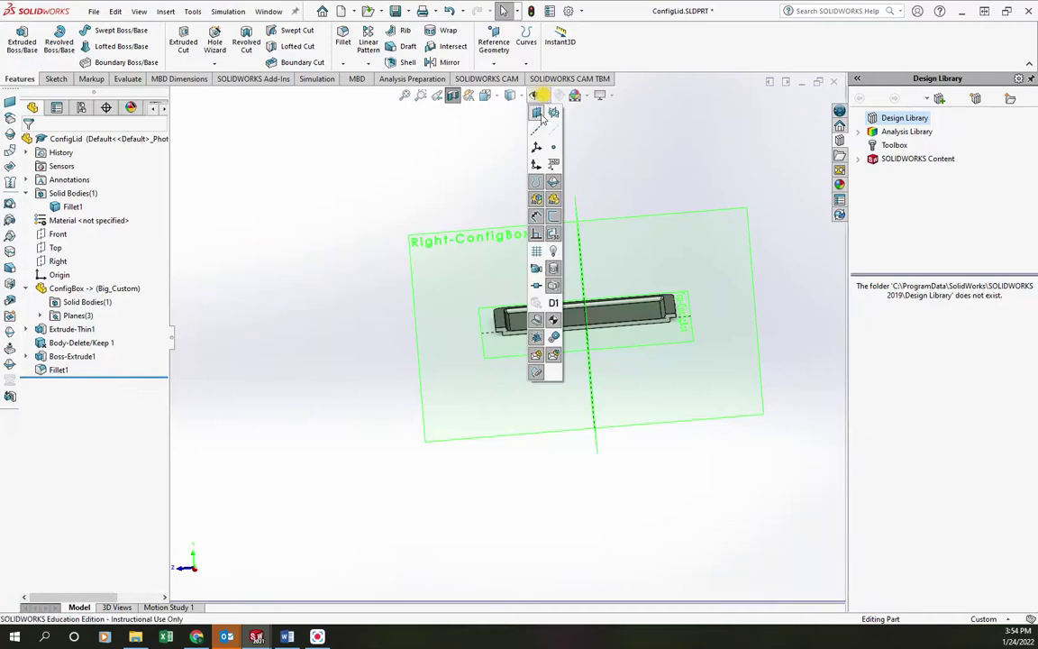
click(491, 107)
middle_drag(375, 219, 403, 220)
scroll(403, 226, down, 3)
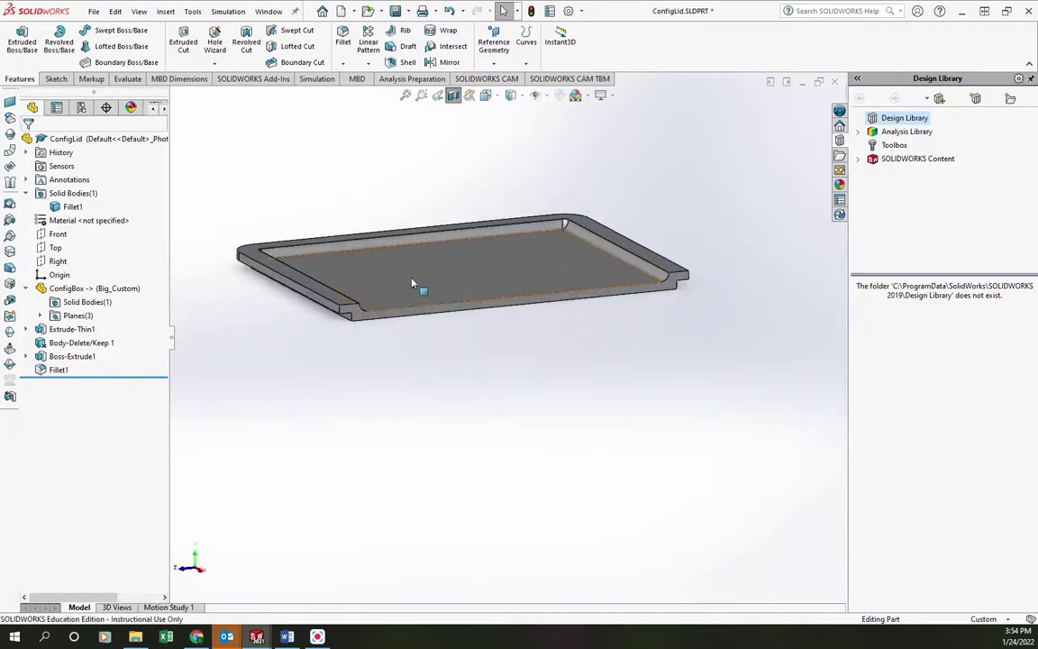
click(455, 95)
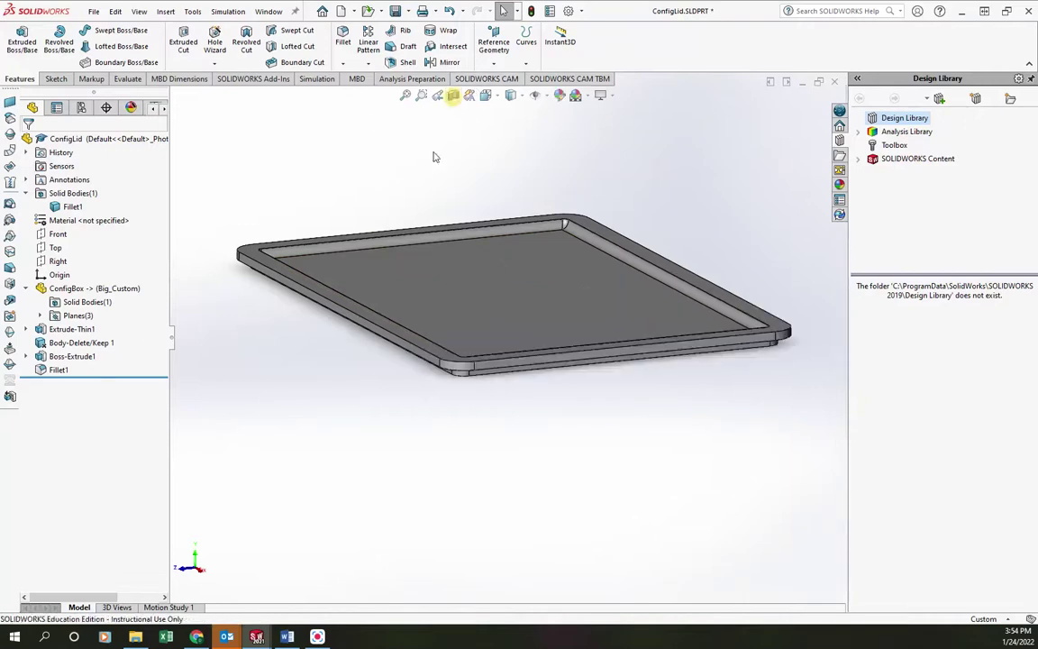
middle_drag(433, 220, 468, 207)
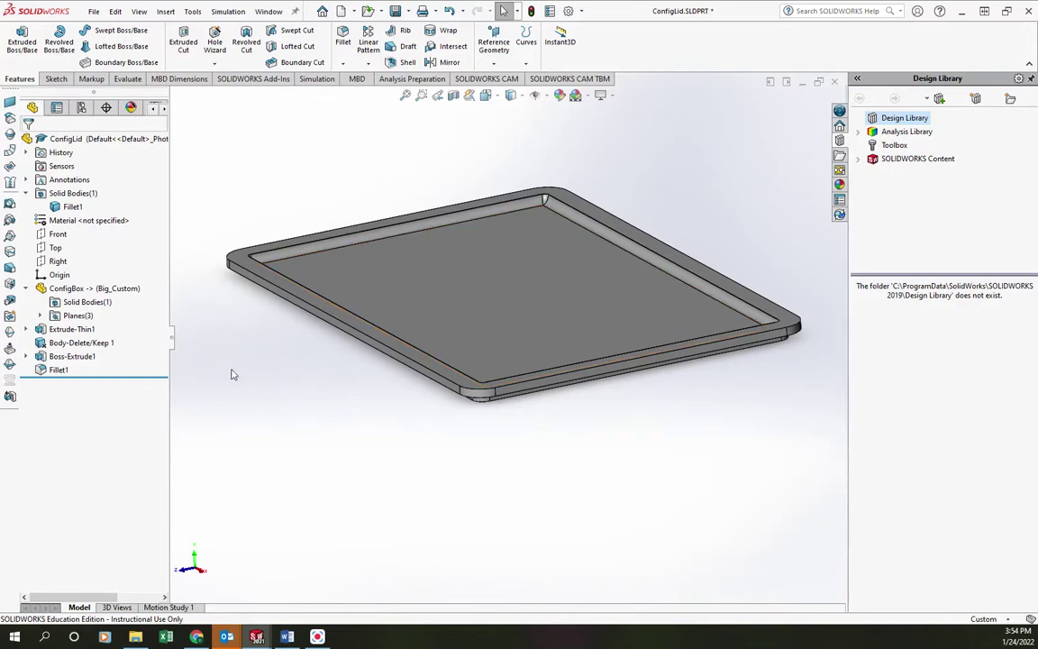
Configure the derived ConfigBox feature so that the lid's Default configuration uses the box's Default configuration.
right_click(67, 289)
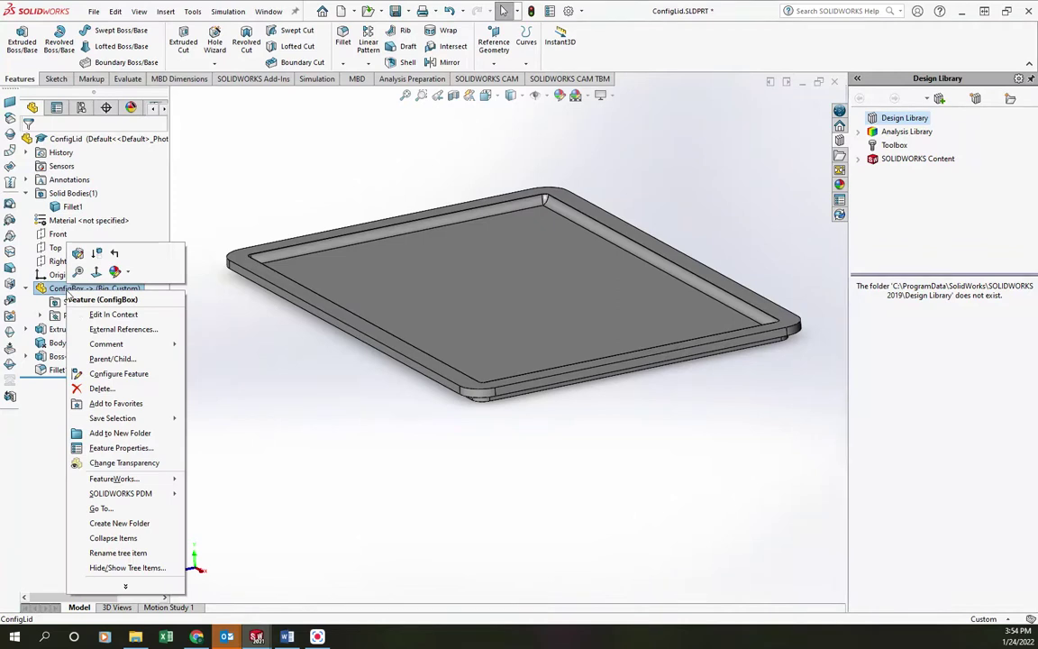
click(118, 374)
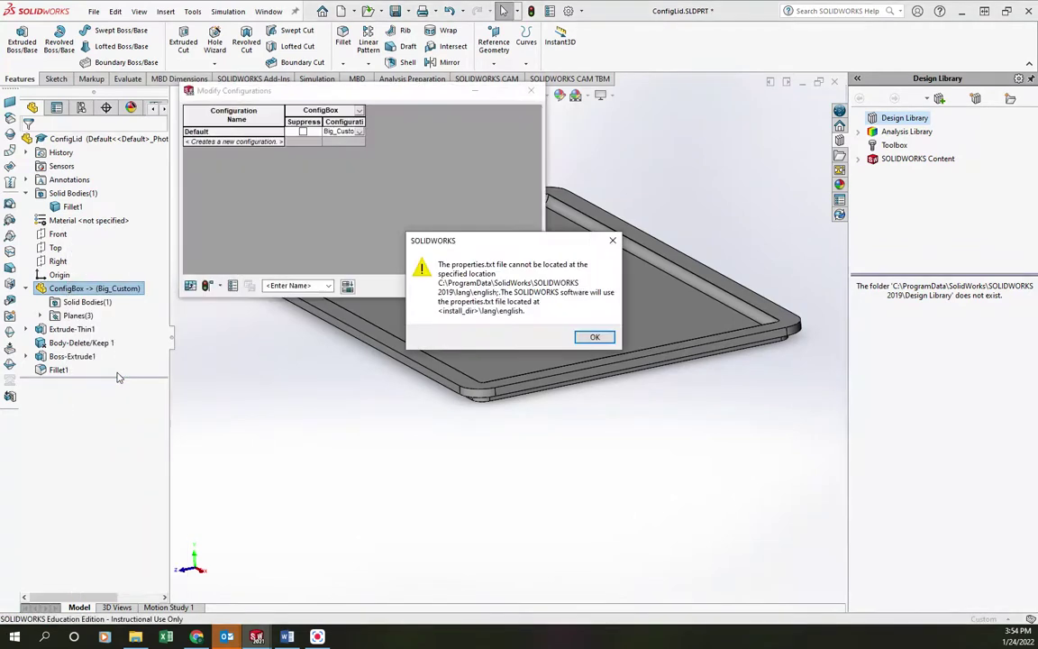
click(597, 339)
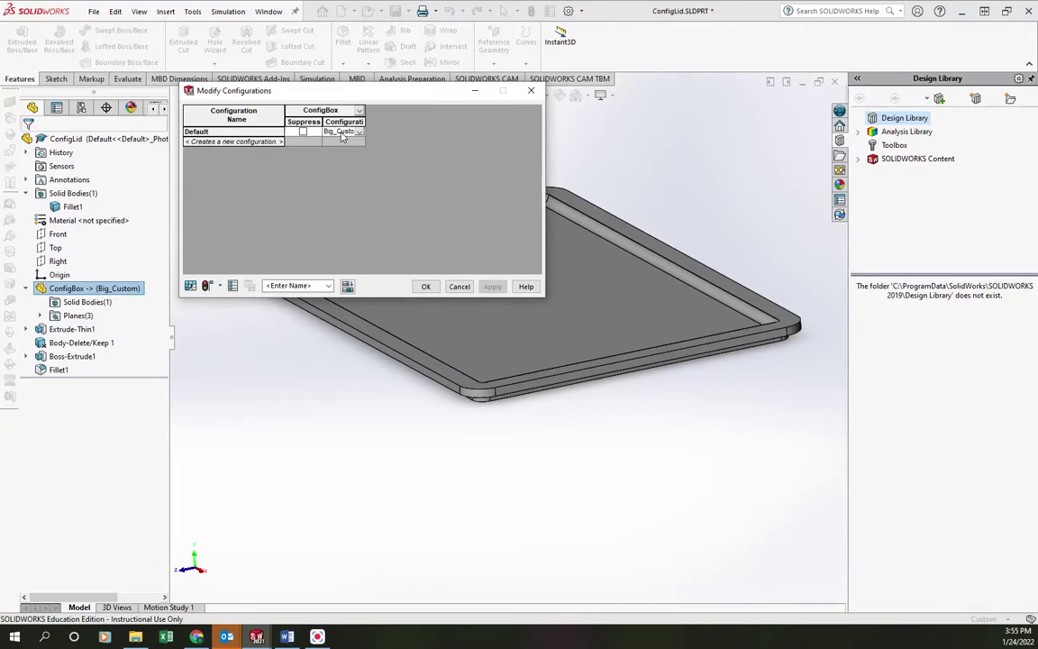
click(353, 132)
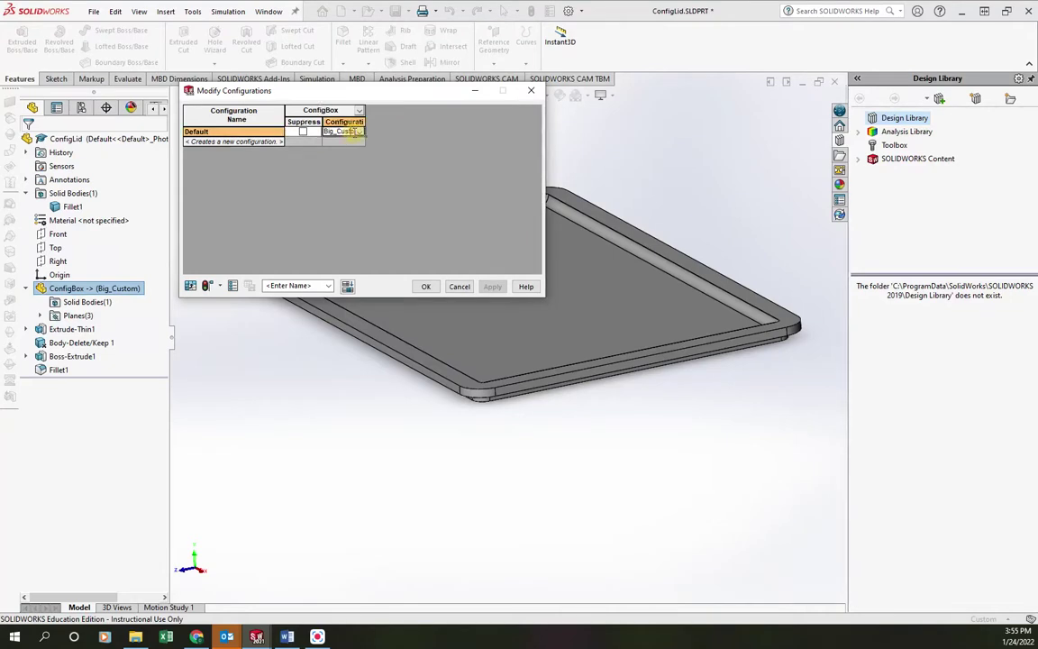
click(359, 133)
click(335, 158)
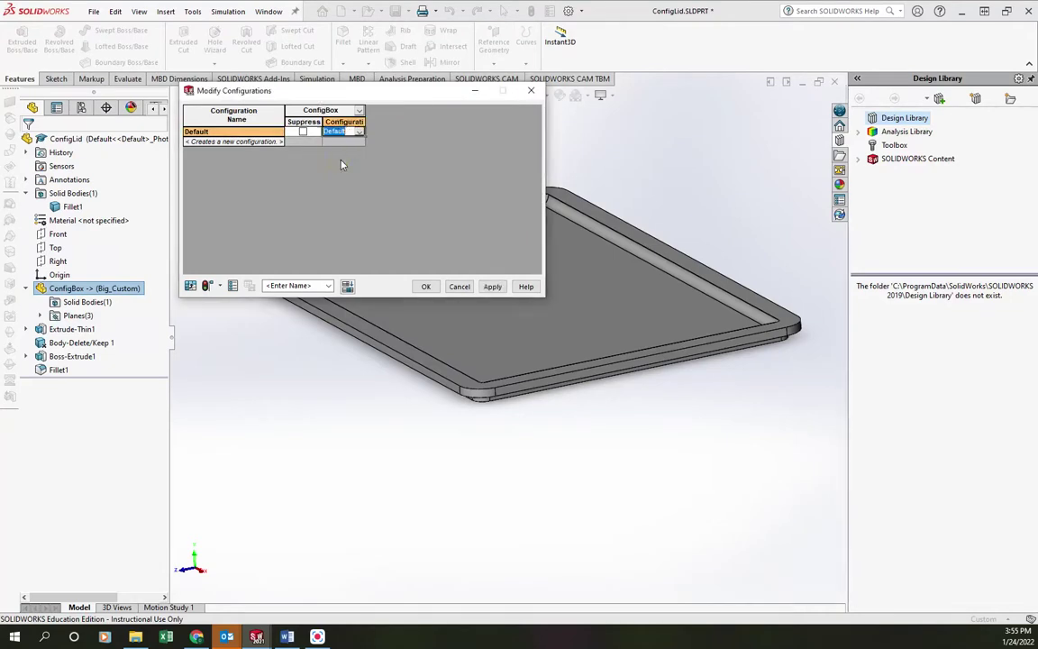
Add a lid configuration named Big that uses the box's Big_Custom configuration for the derived ConfigBox feature.
click(226, 142)
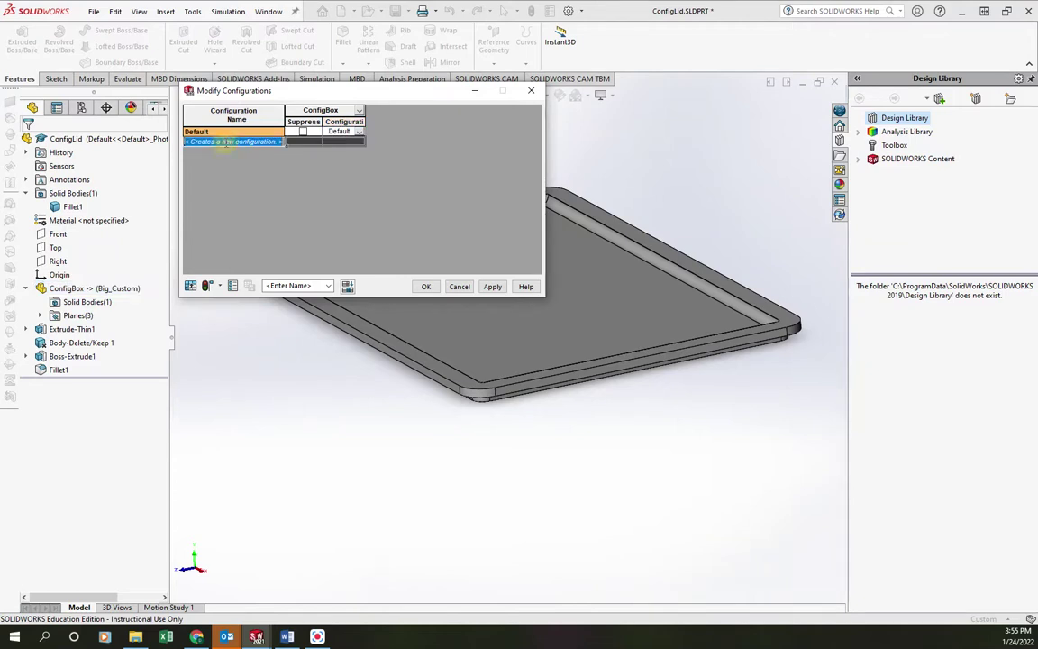
text(B)
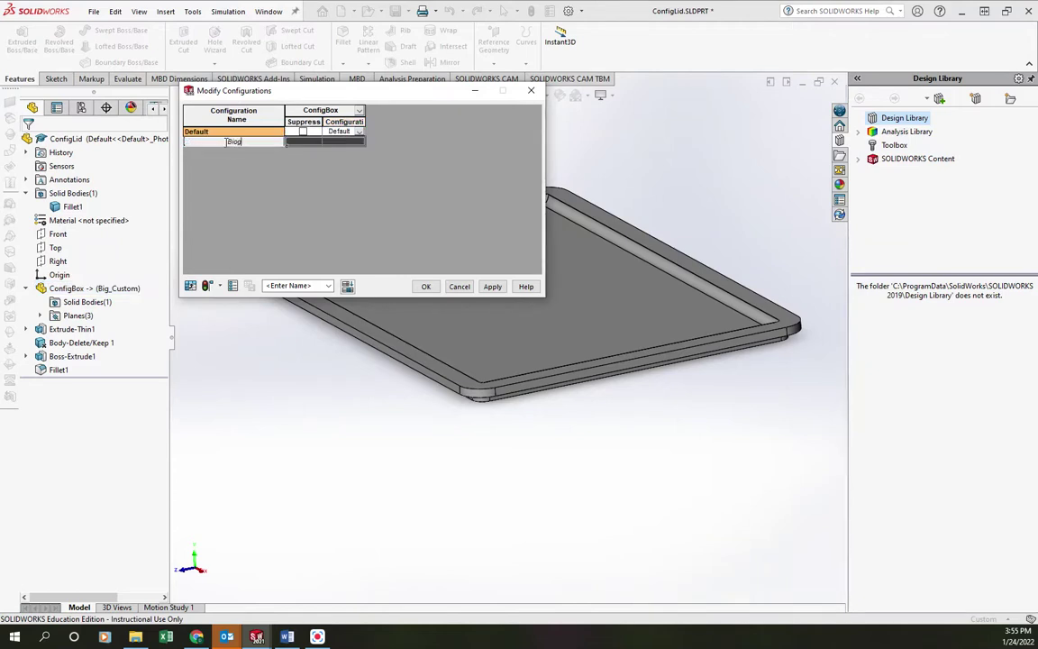
text(ig)
key(Return)
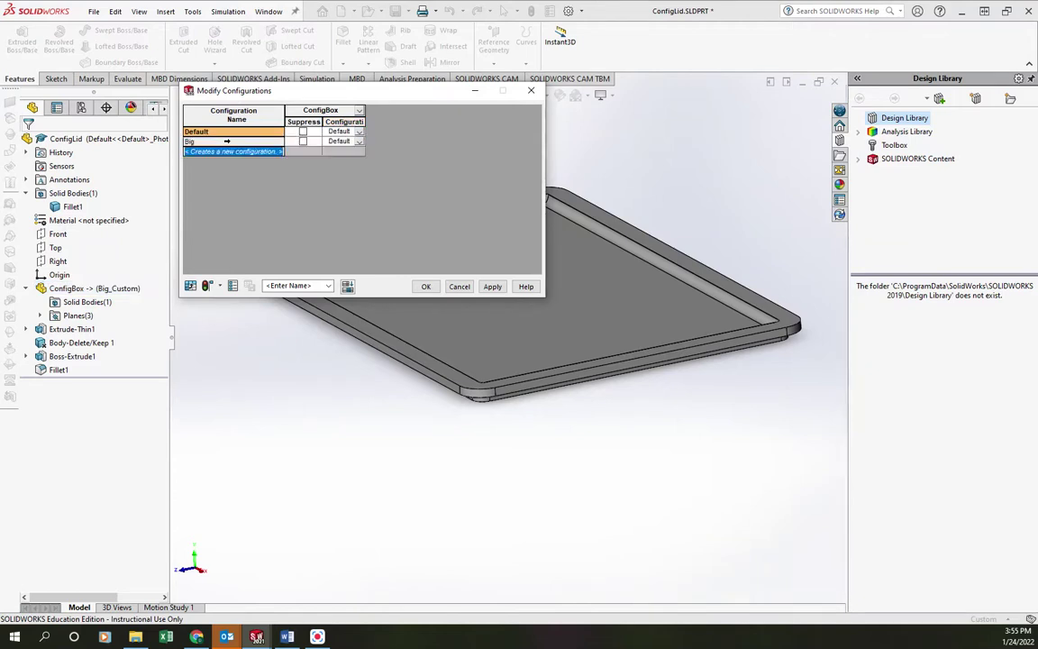
click(359, 142)
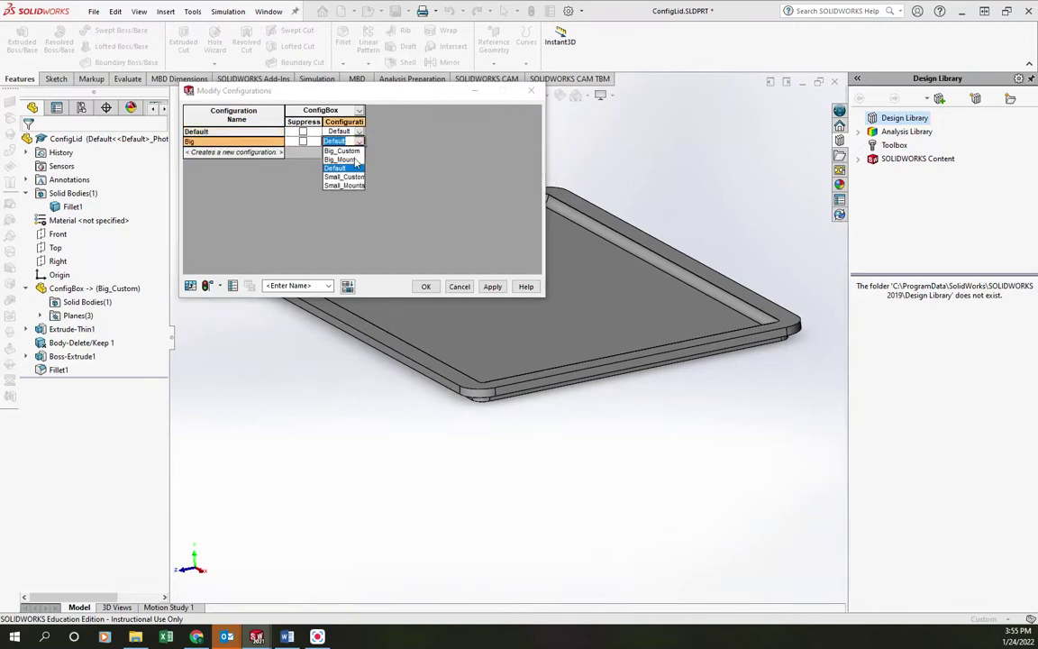
click(353, 151)
Add a lid configuration named Small that uses the box's Small_Mounts configuration, and apply the configuration table.
click(257, 151)
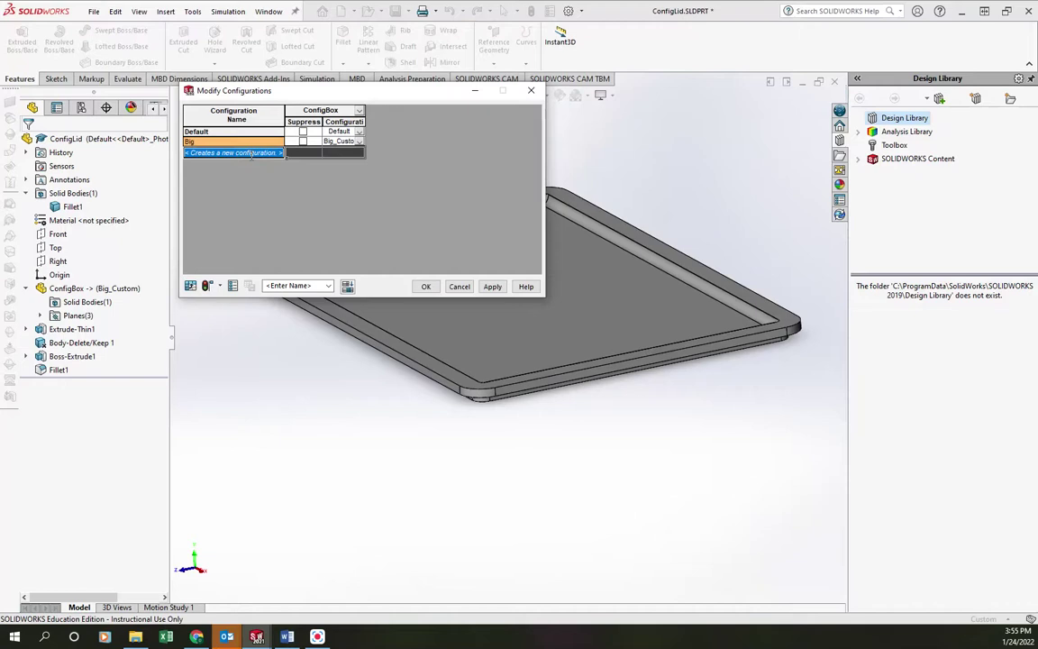
text(Sma)
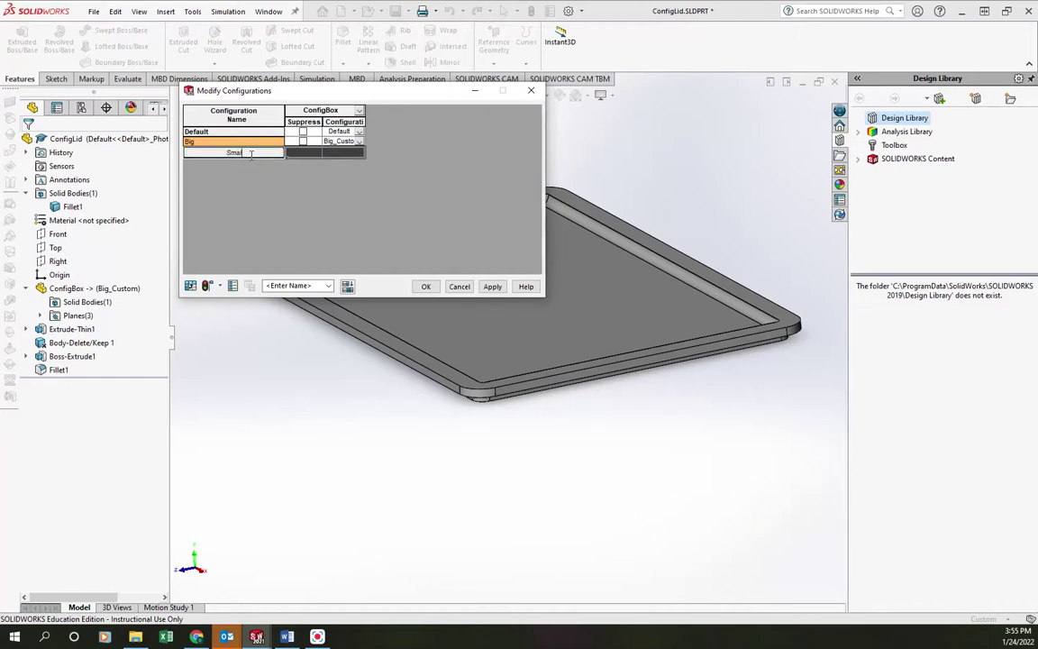
text(ll)
key(Return)
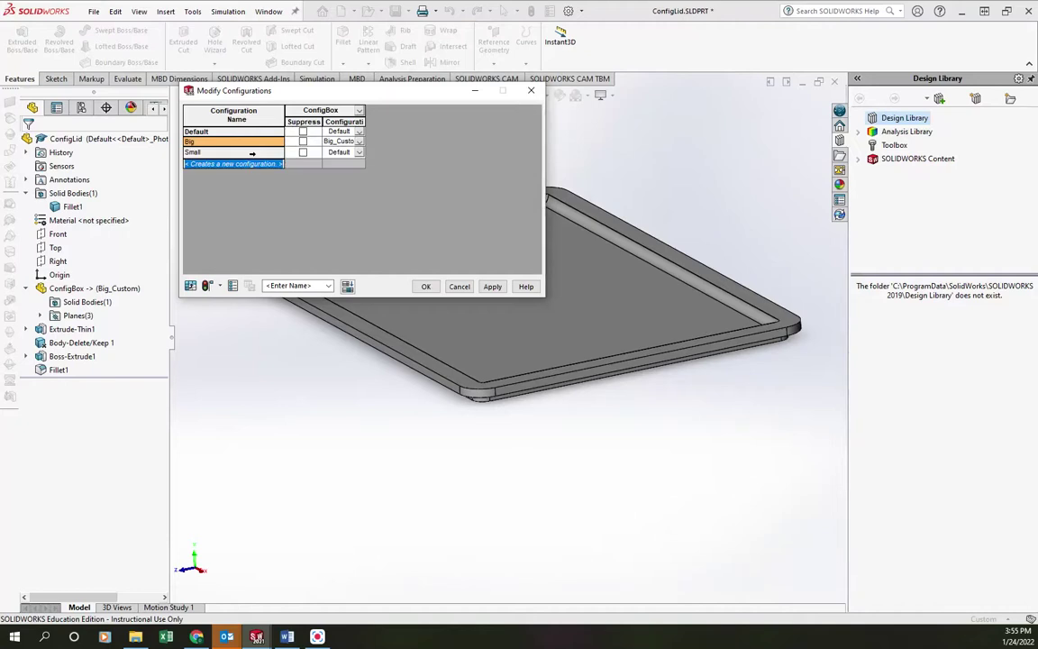
click(359, 153)
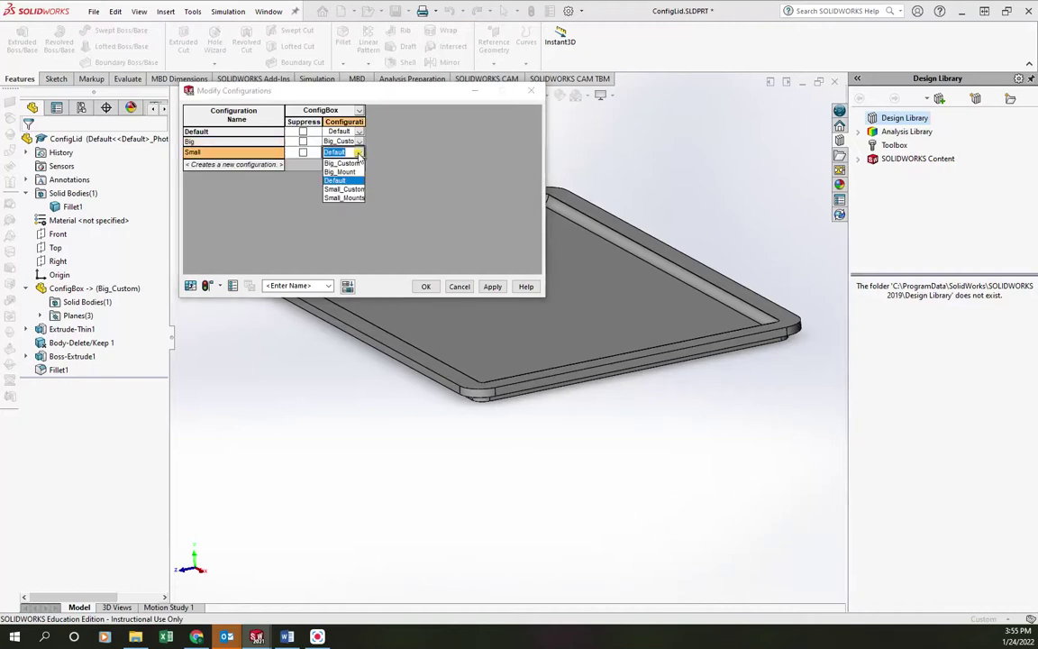
click(345, 198)
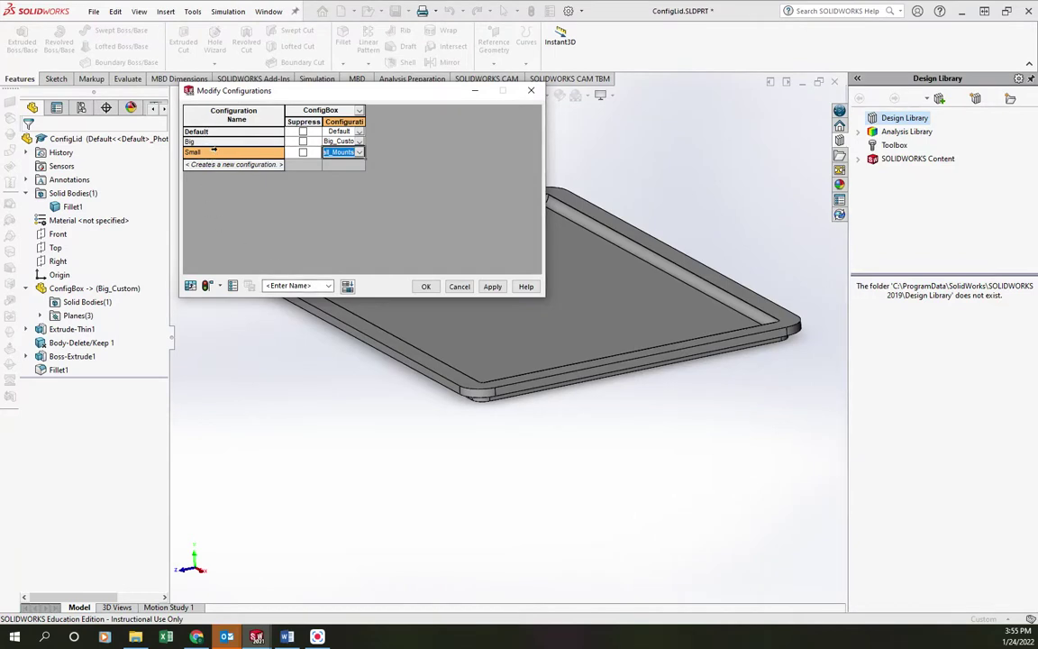
click(492, 286)
click(426, 286)
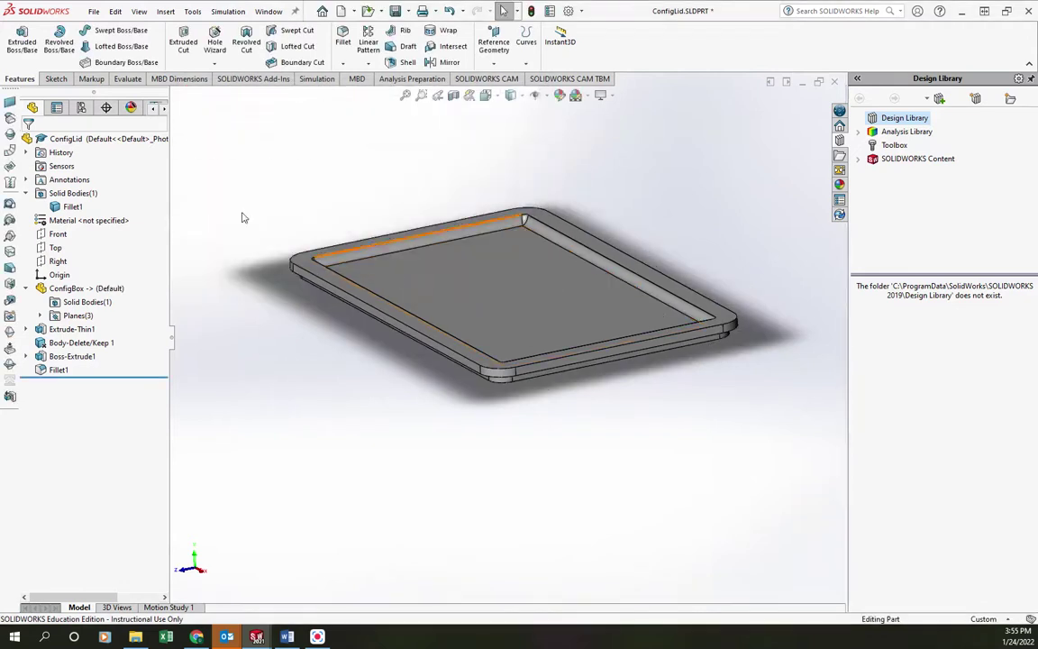
Activate the lid's Big and Small configurations in turn and check the derived ConfigBox feature in Small.
click(81, 107)
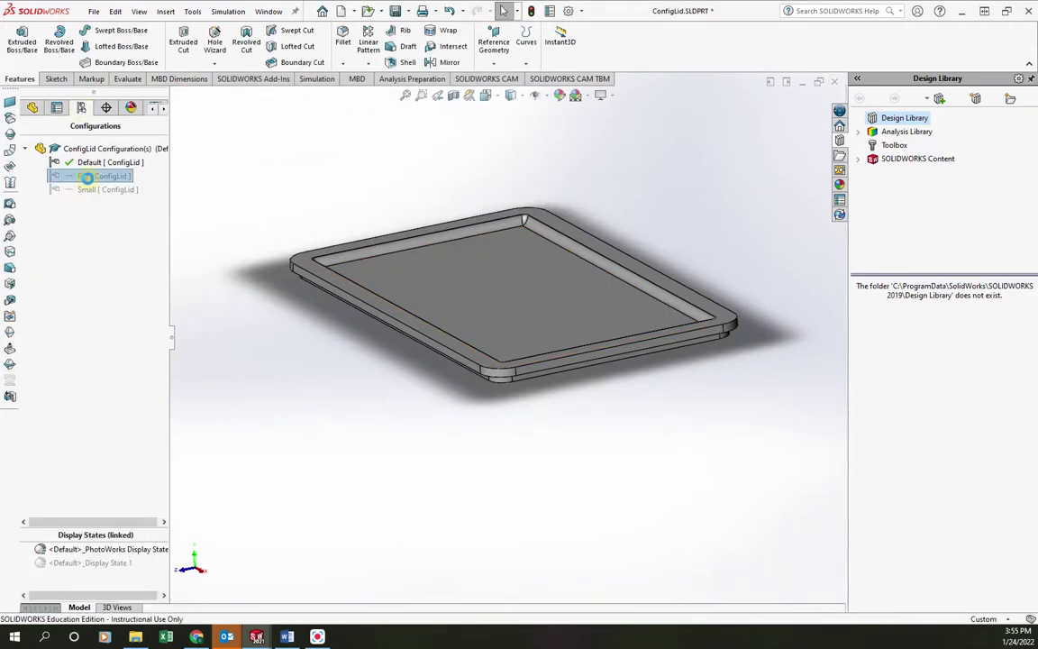
double_click(89, 178)
double_click(90, 190)
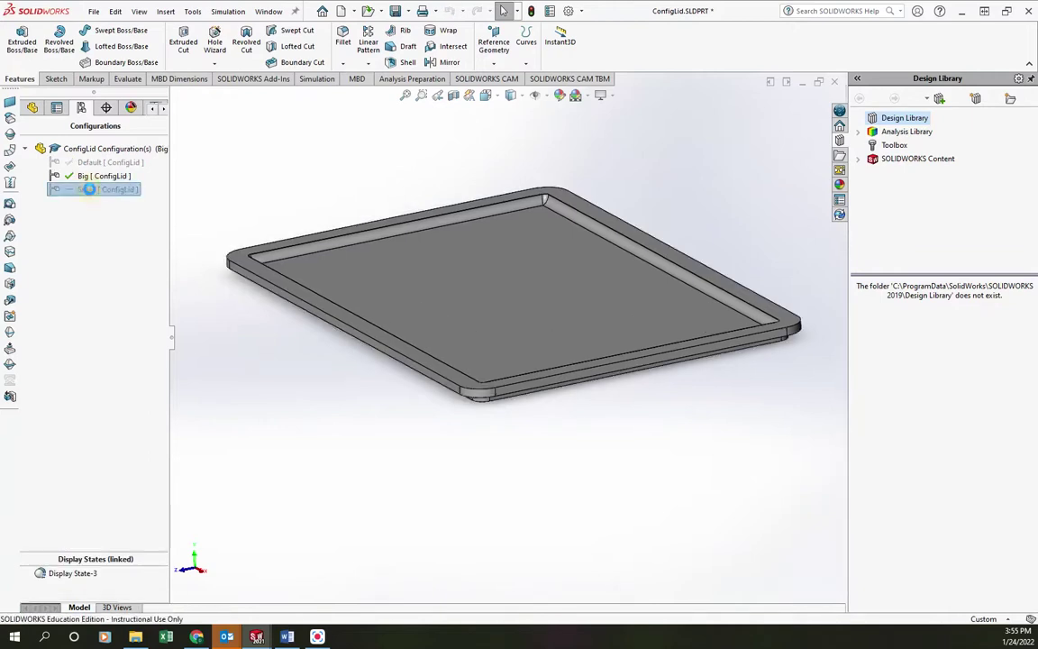
click(272, 188)
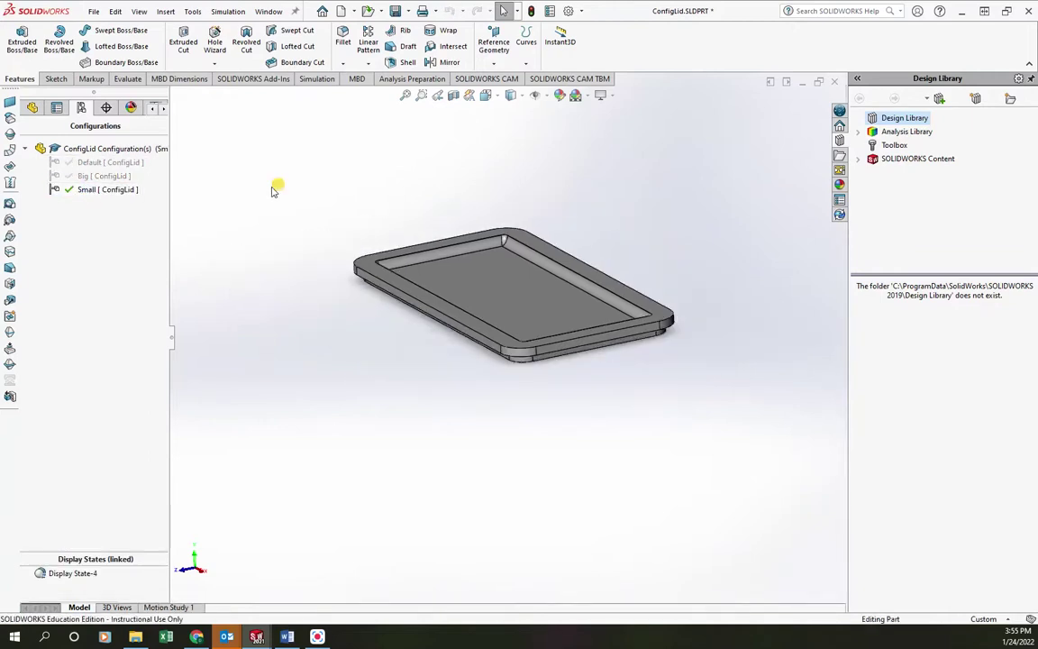
click(32, 107)
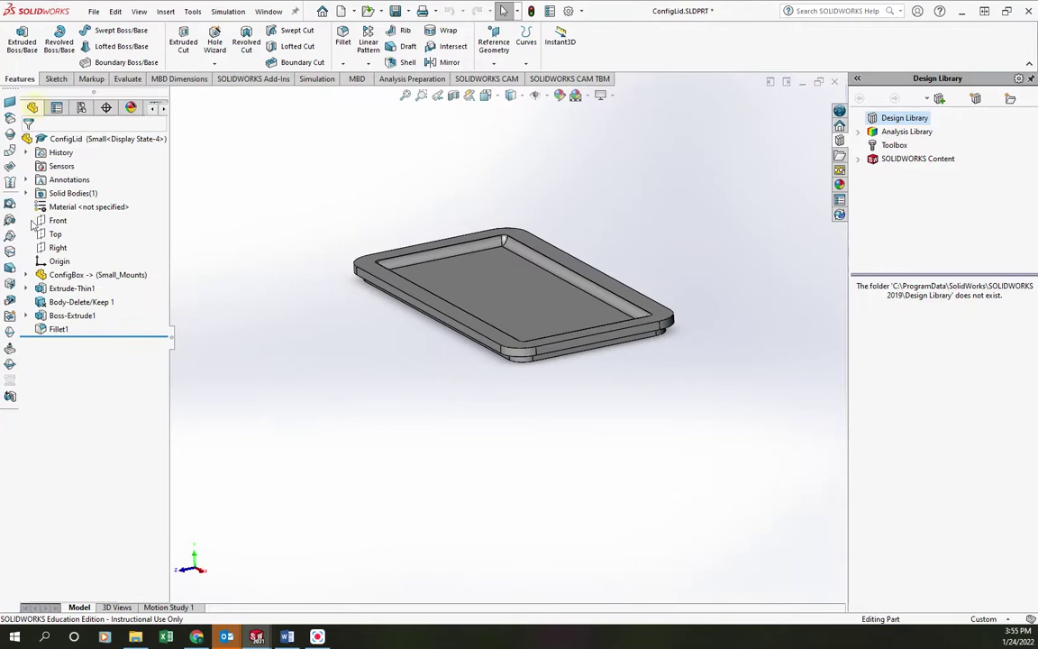
click(73, 273)
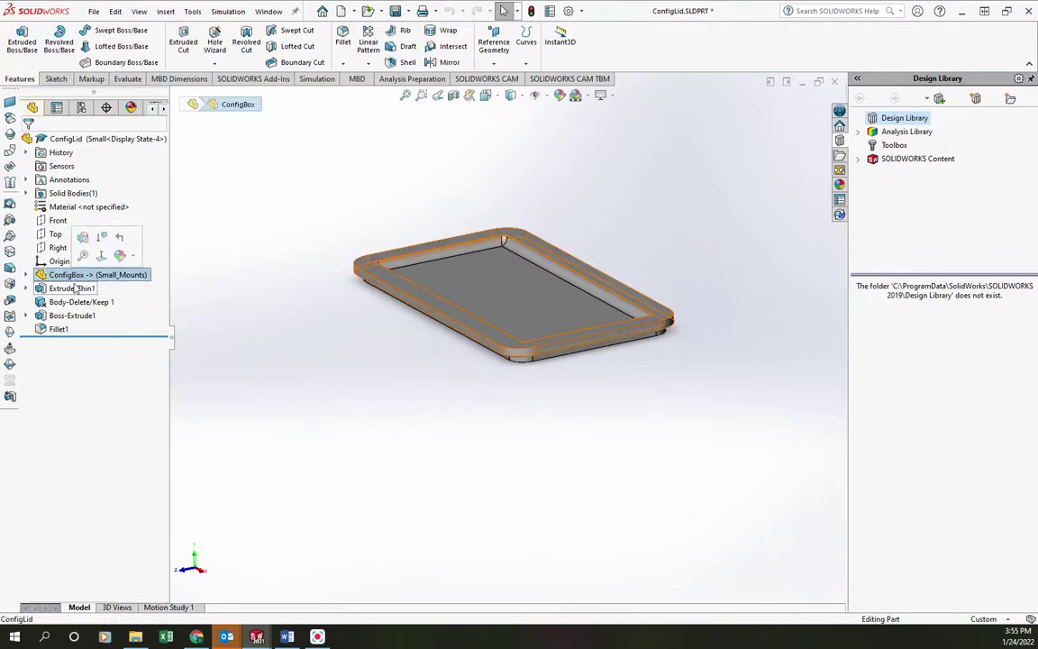
Switch the lid back to its Big configuration and examine its derived box reference and overall shape.
click(82, 107)
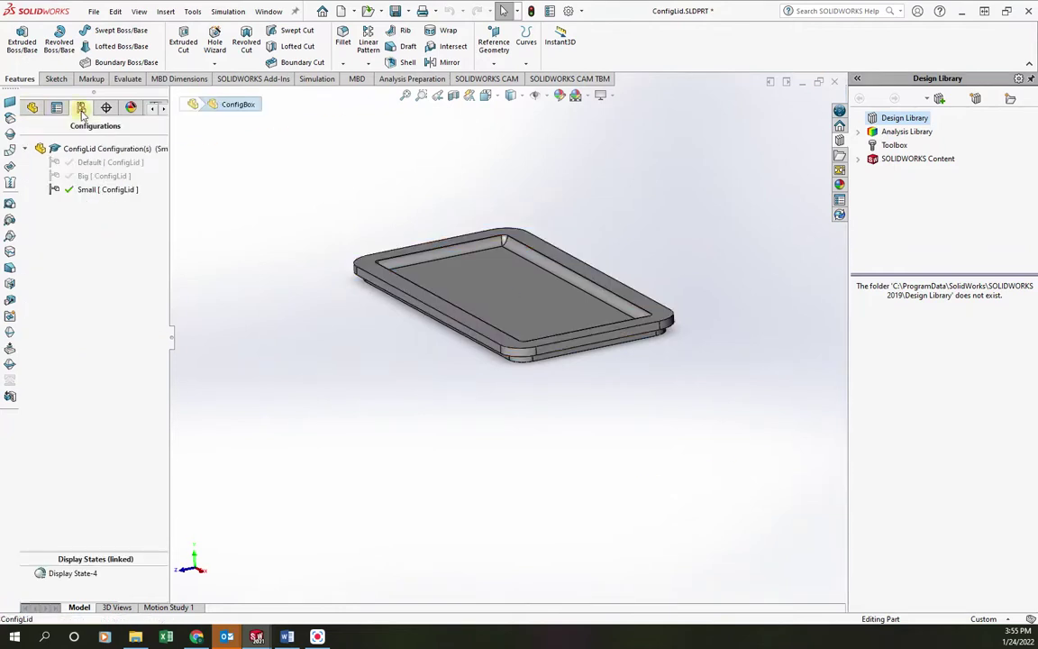
double_click(90, 176)
click(32, 107)
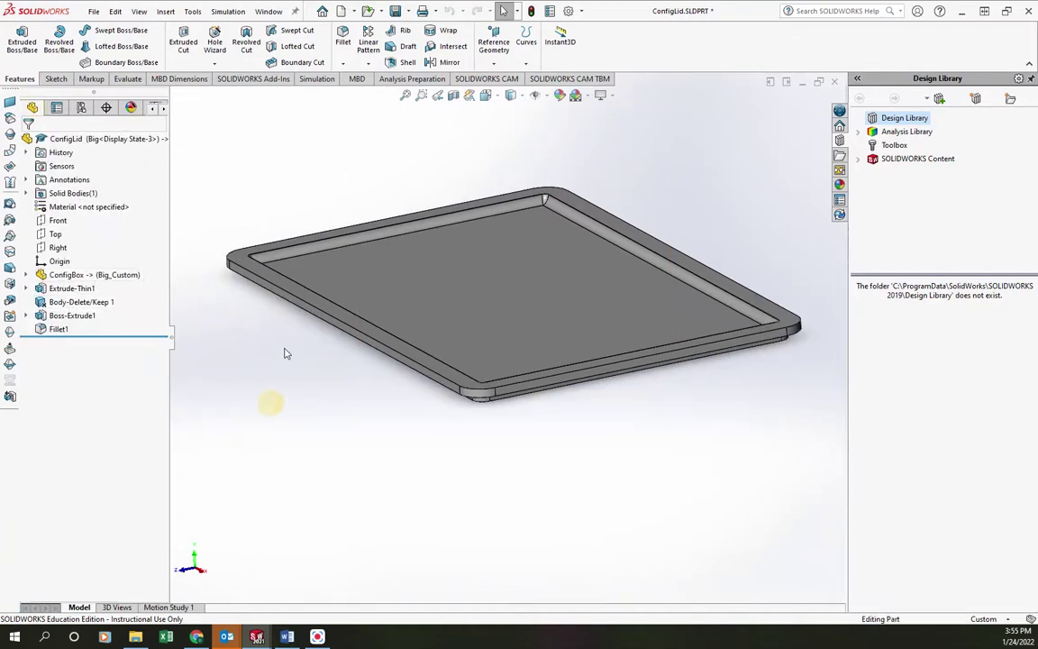
mouse_move(284, 353)
middle_down()
mouse_move(284, 378)
mouse_move(289, 360)
middle_up()
scroll(276, 390, up, 2)
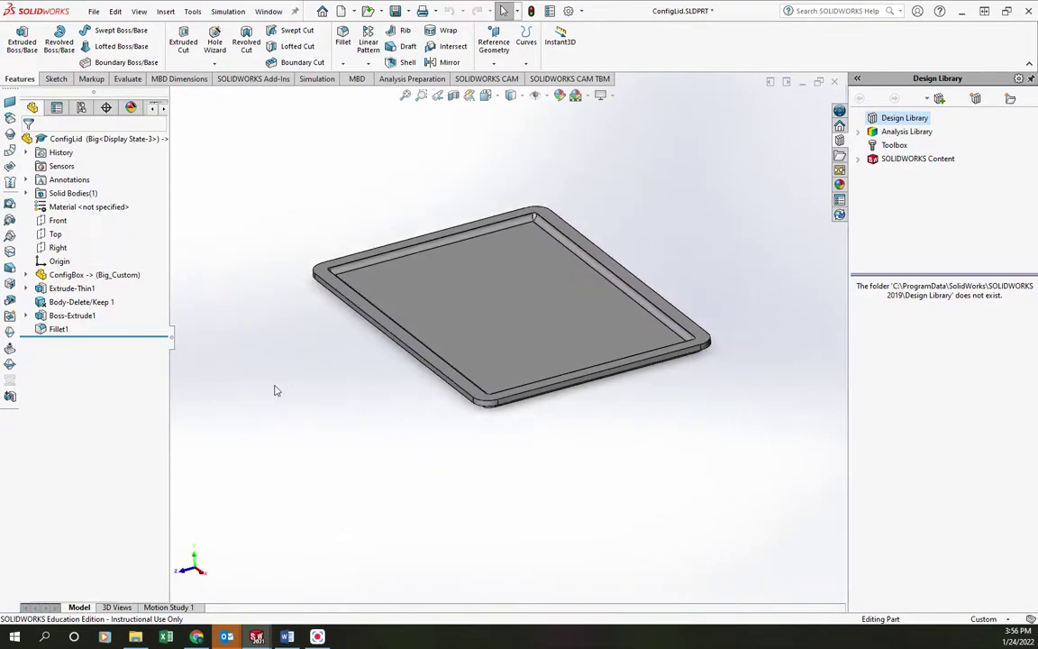
Make a new assembly from the ConfigBox part and place the box at the assembly origin.
mouse_move(257, 636)
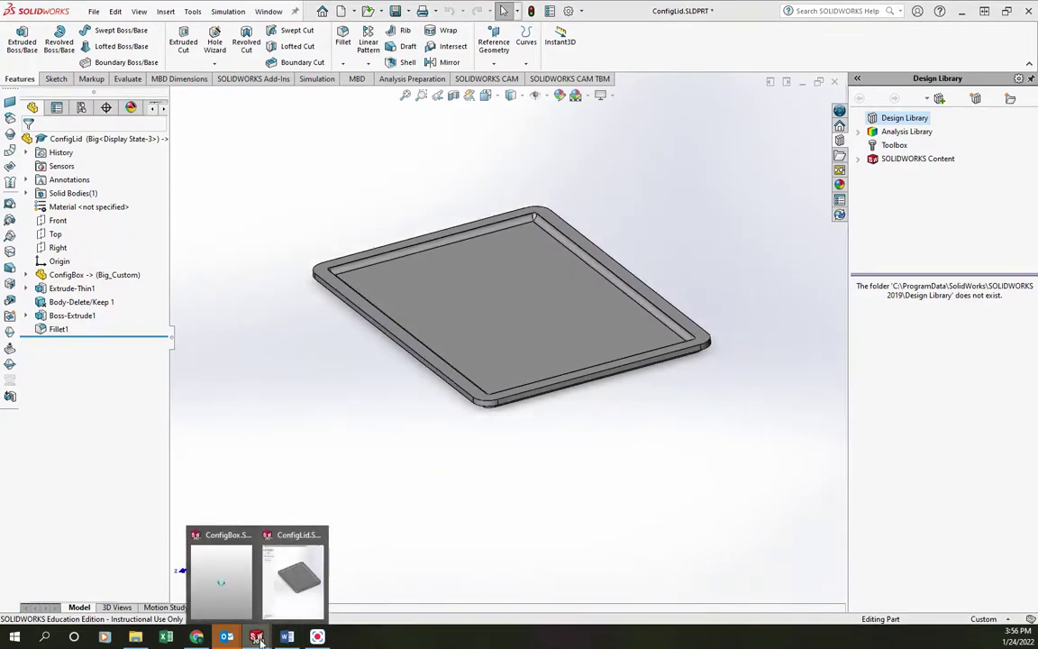
click(232, 596)
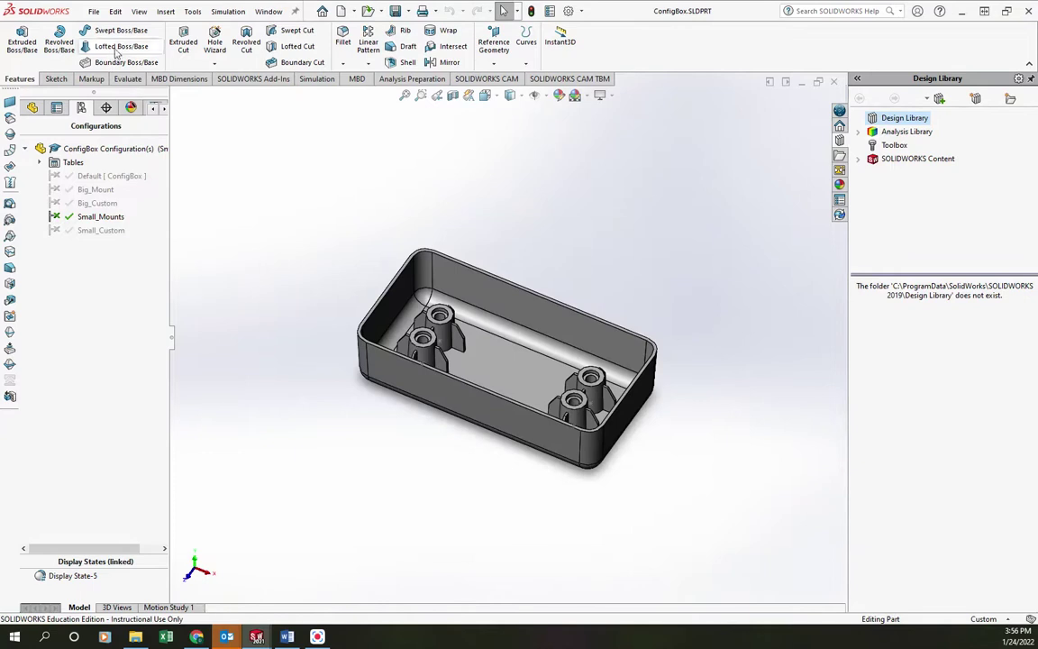
click(91, 12)
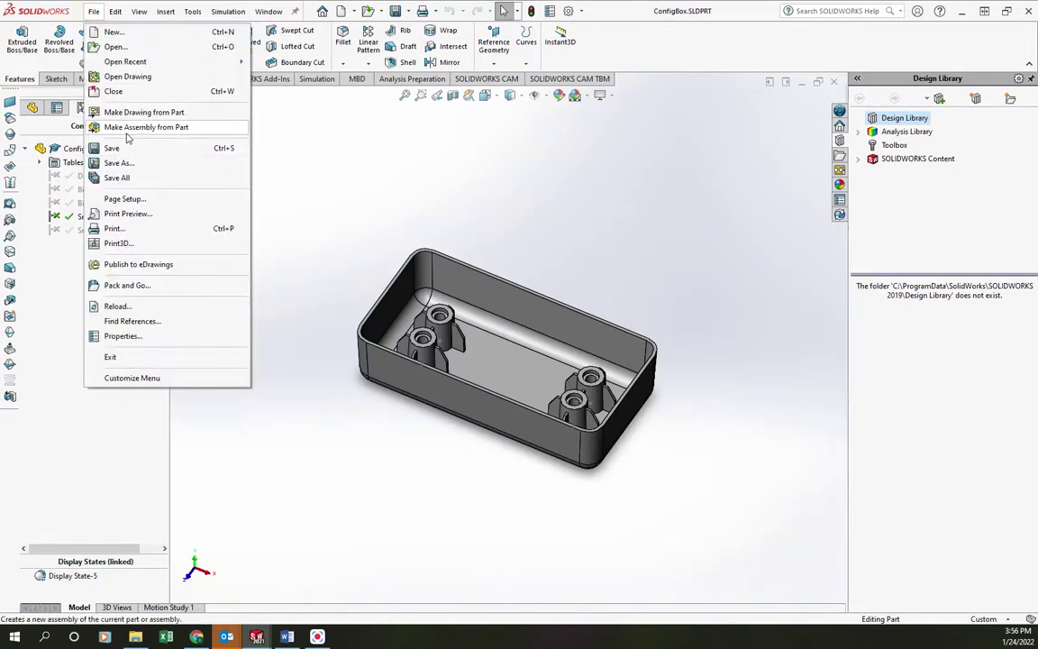
click(128, 130)
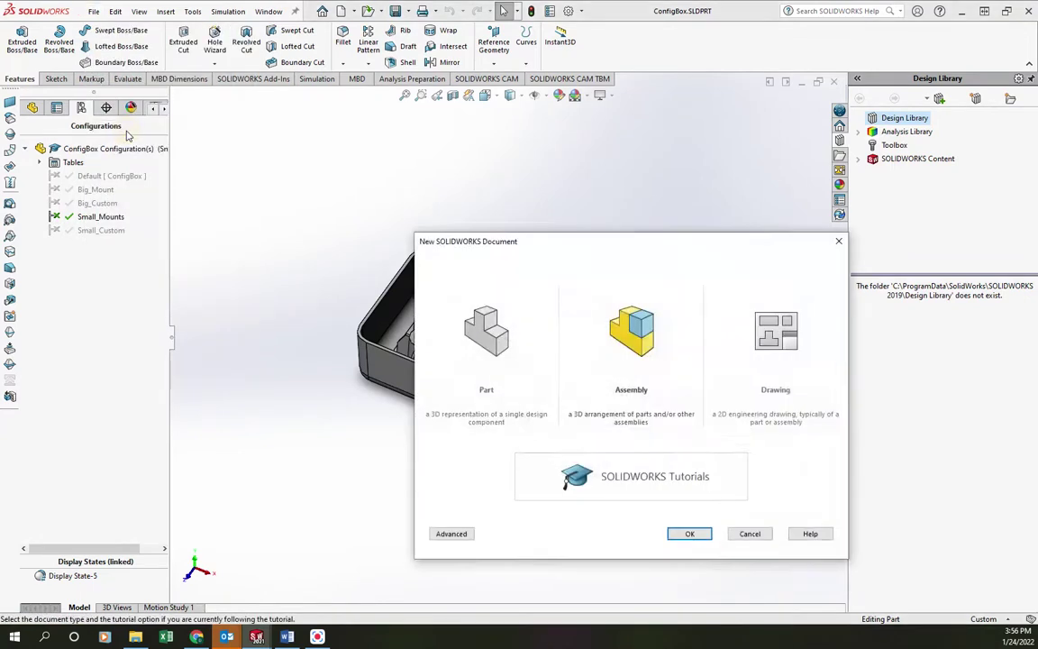
click(690, 534)
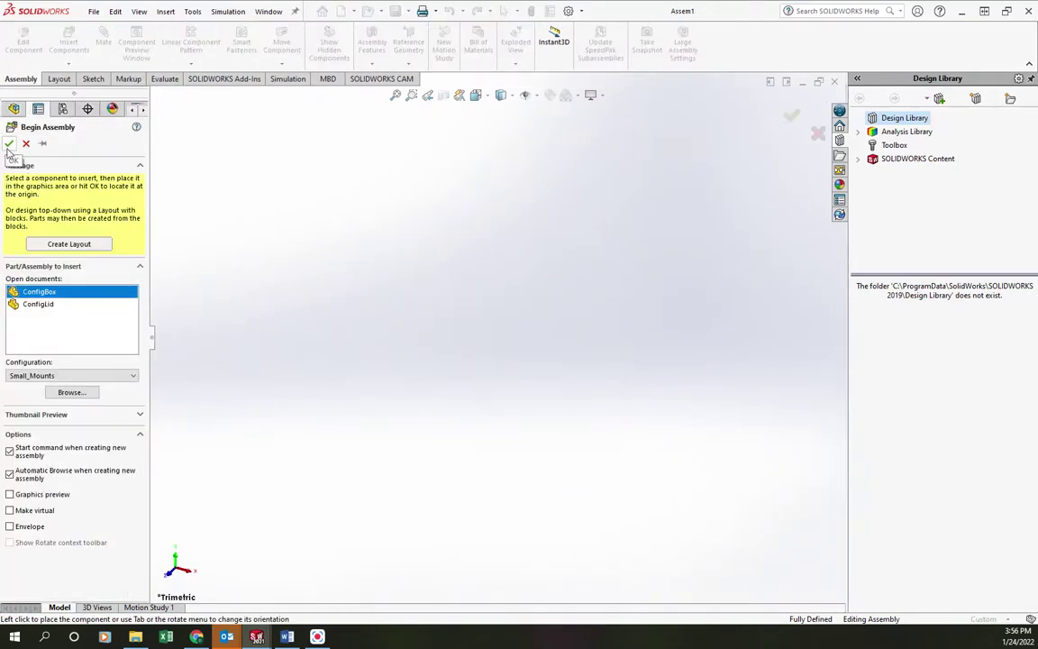
click(40, 294)
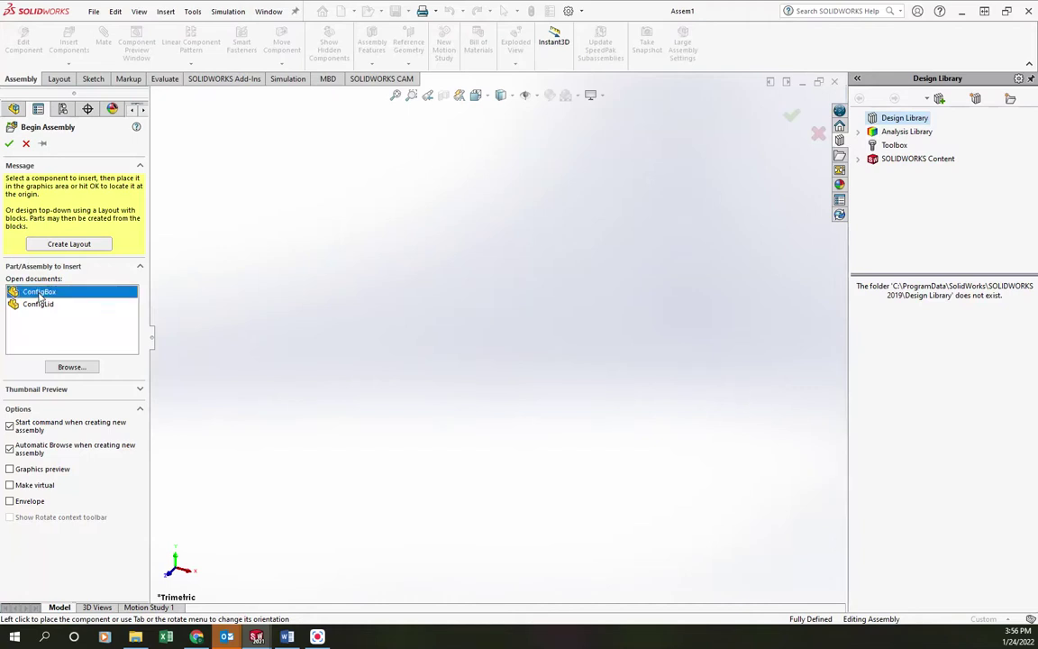
click(10, 144)
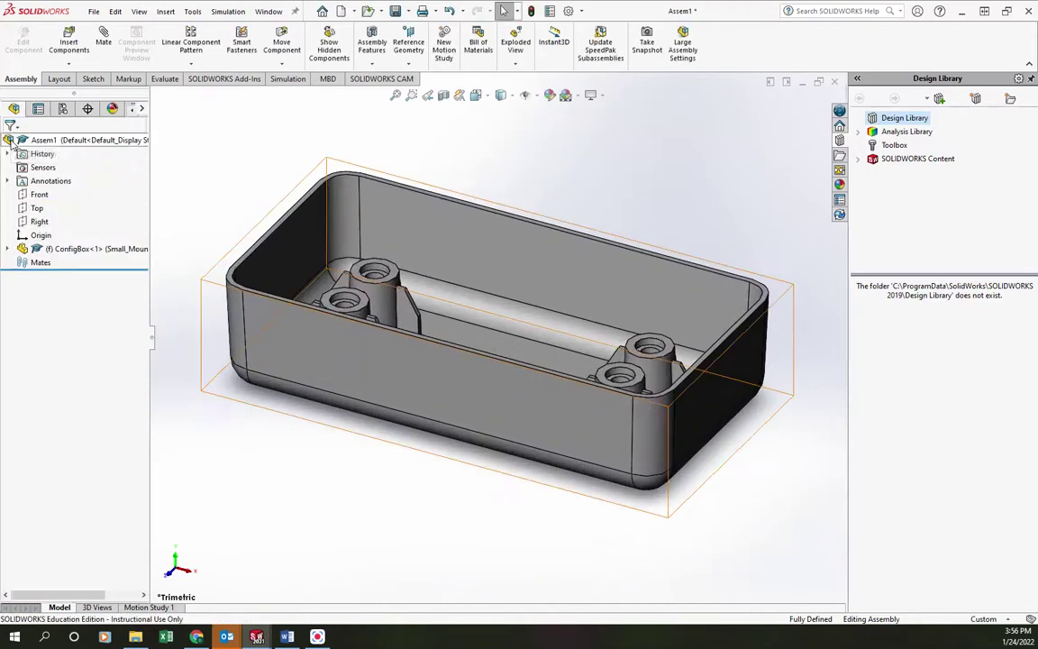
Insert ConfigLid in its Big configuration into the assembly, placed loosely above the box.
click(63, 40)
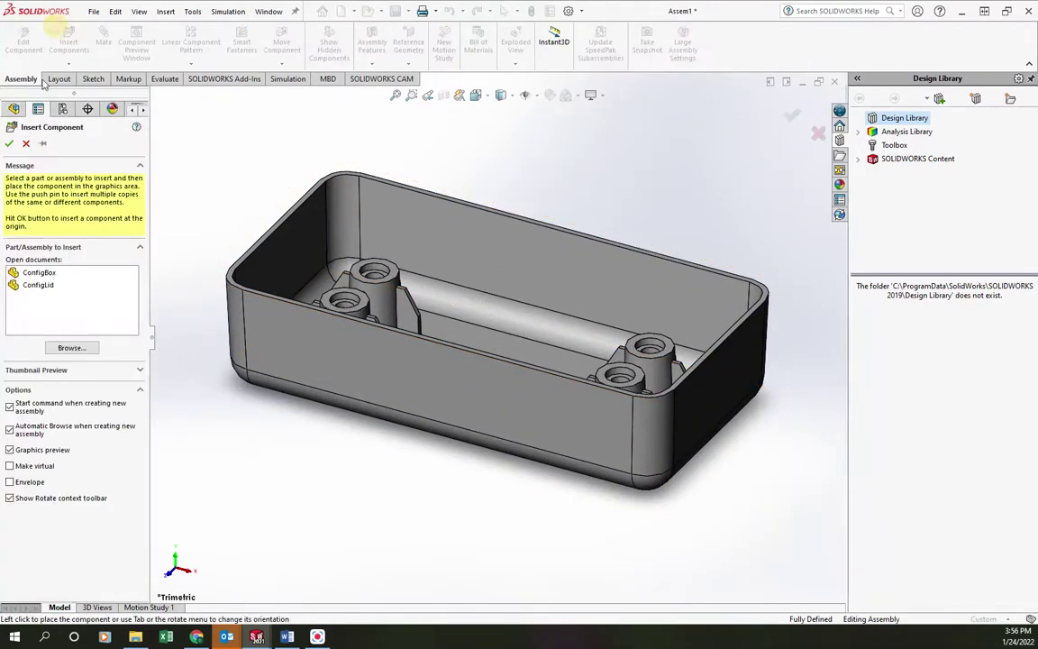
click(14, 283)
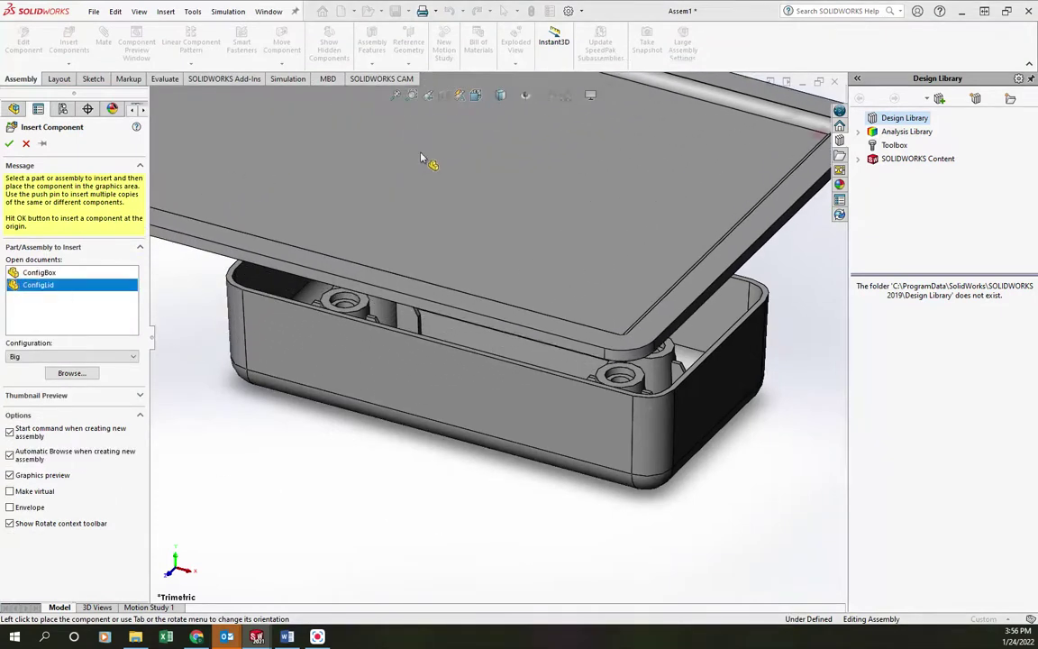
click(339, 228)
scroll(206, 292, up, 5)
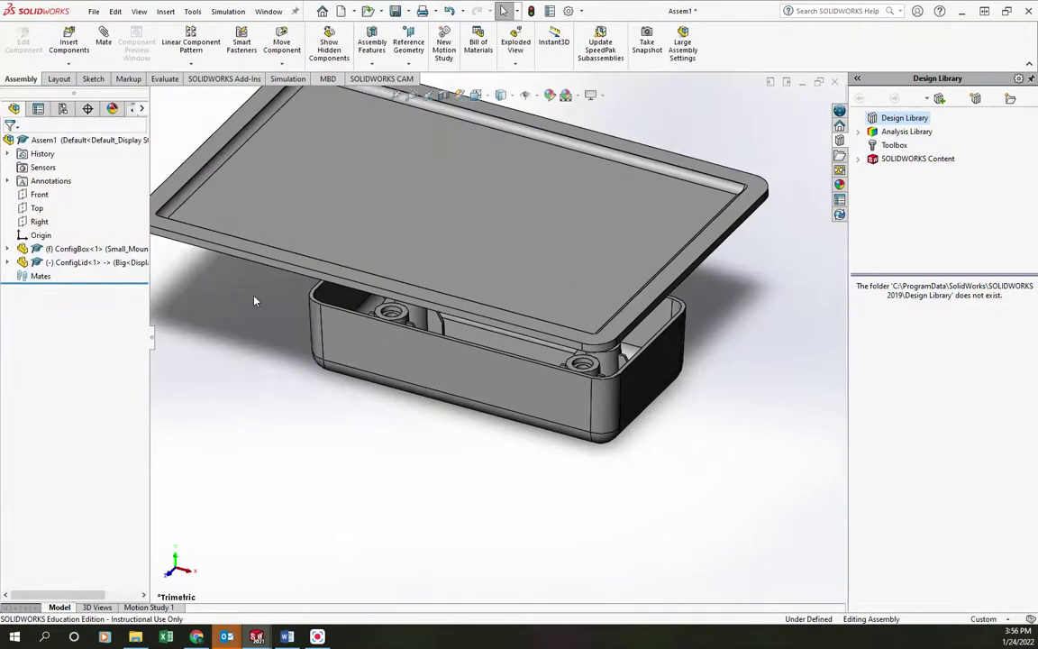
middle_drag(256, 299, 301, 245)
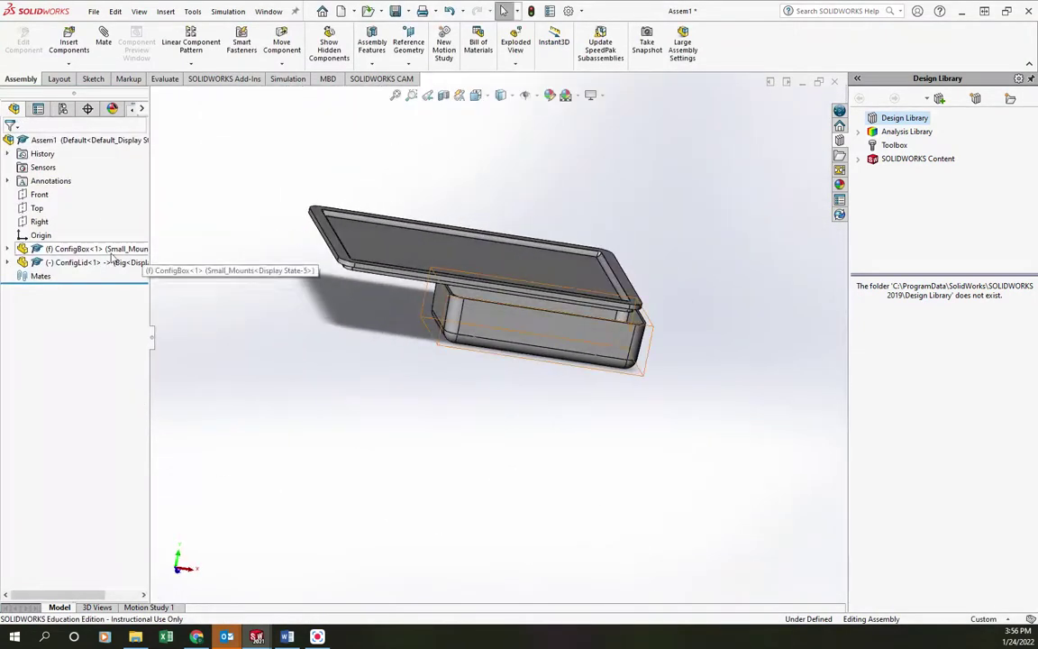
Switch the ConfigBox component in the assembly to its Default configuration.
right_click(118, 249)
click(167, 180)
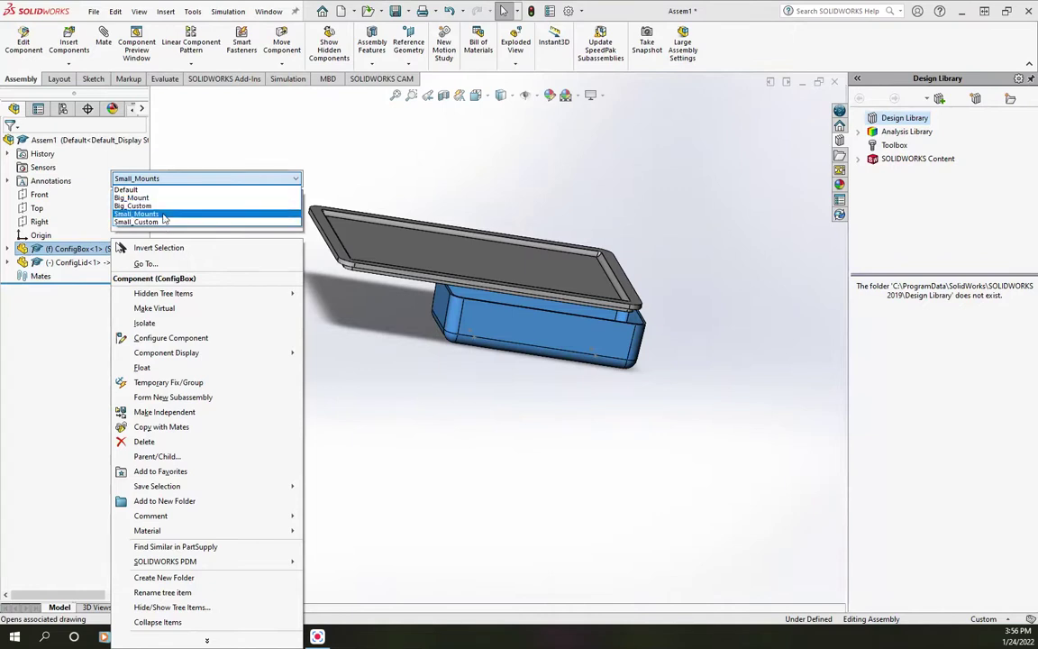
click(144, 190)
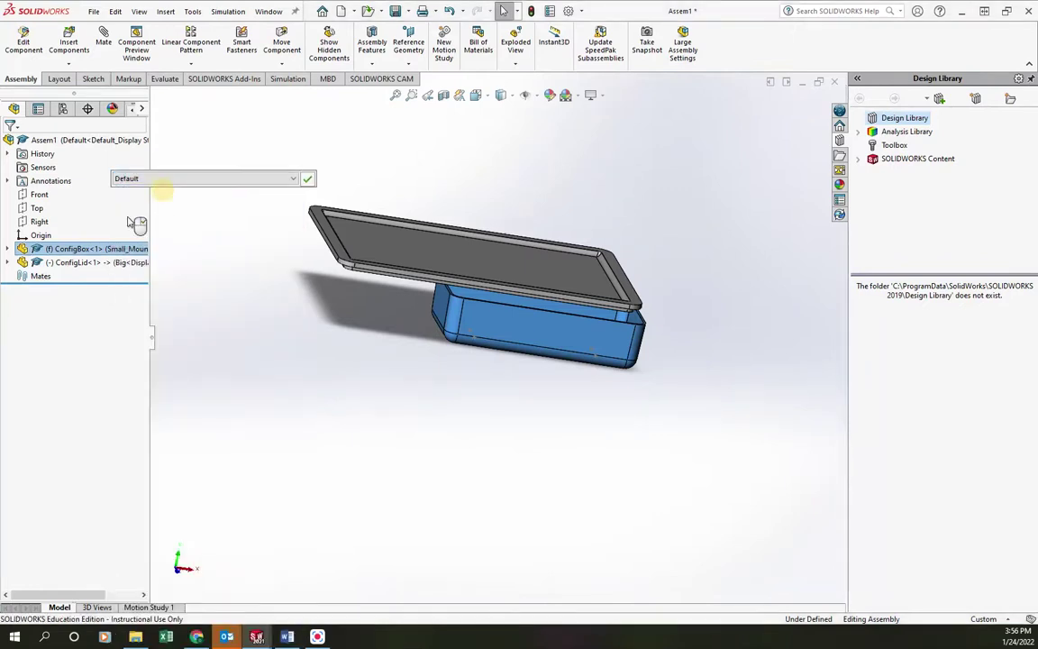
click(308, 179)
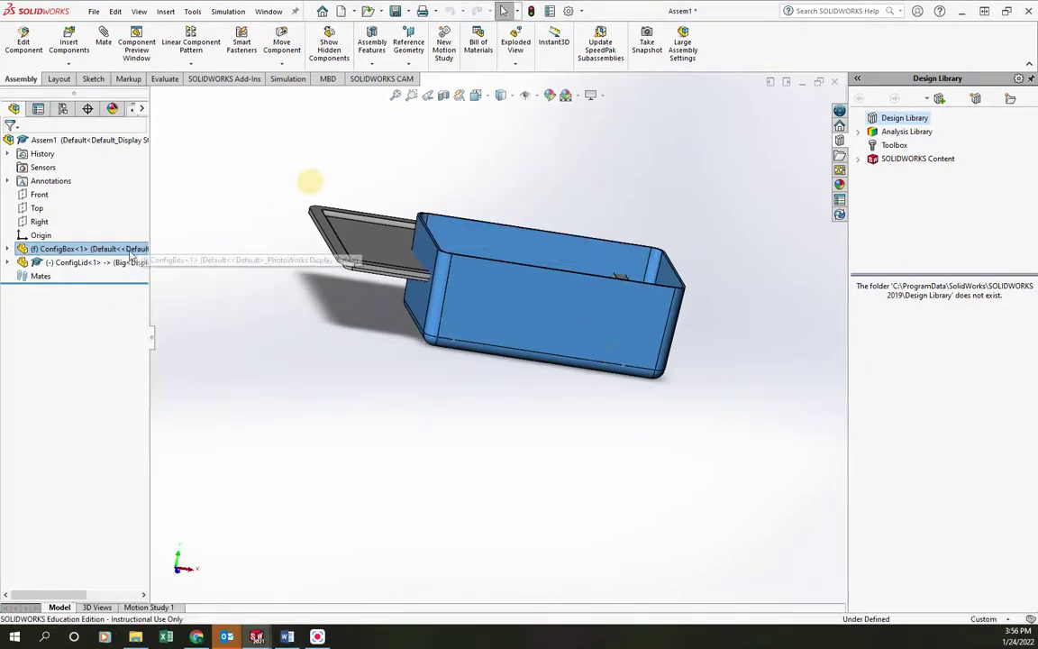
Switch the ConfigLid component in the assembly to its Default configuration.
click(86, 262)
click(246, 195)
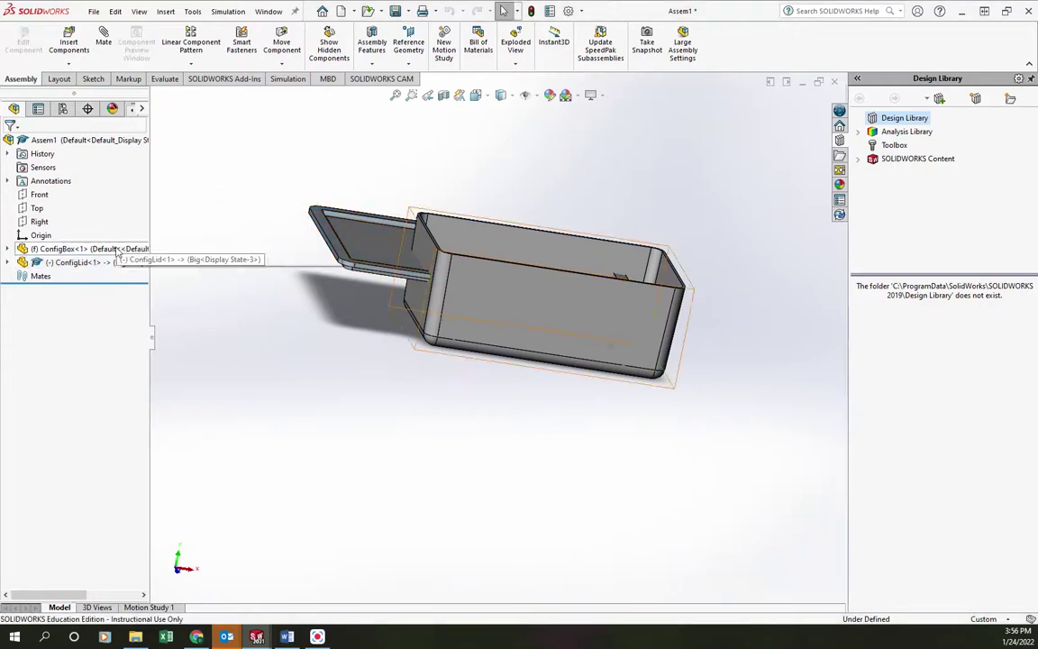
click(117, 262)
click(196, 197)
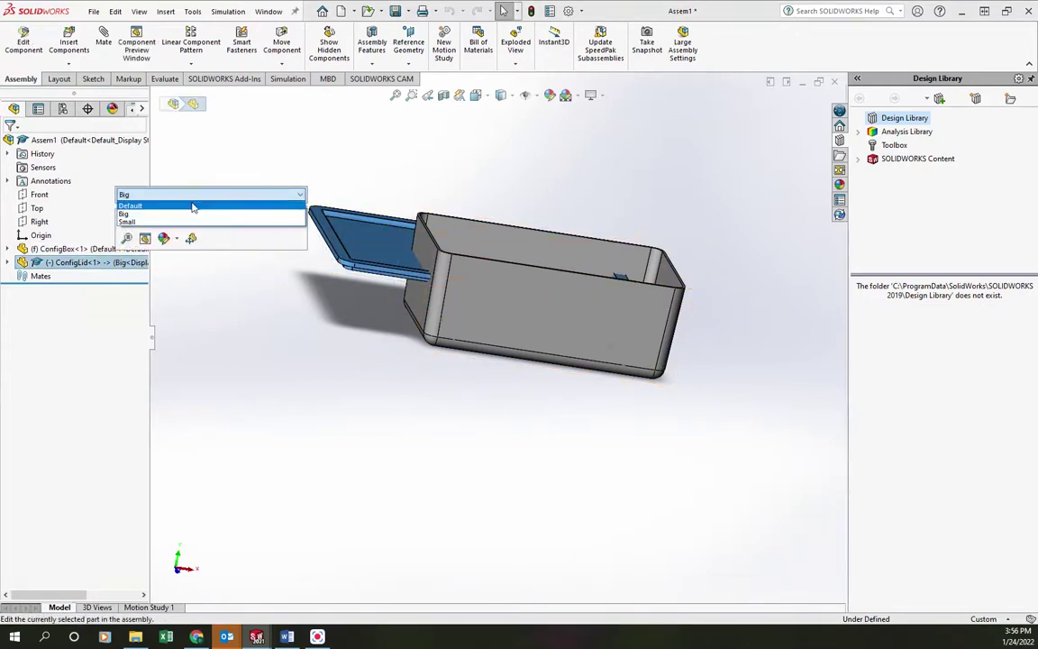
click(171, 206)
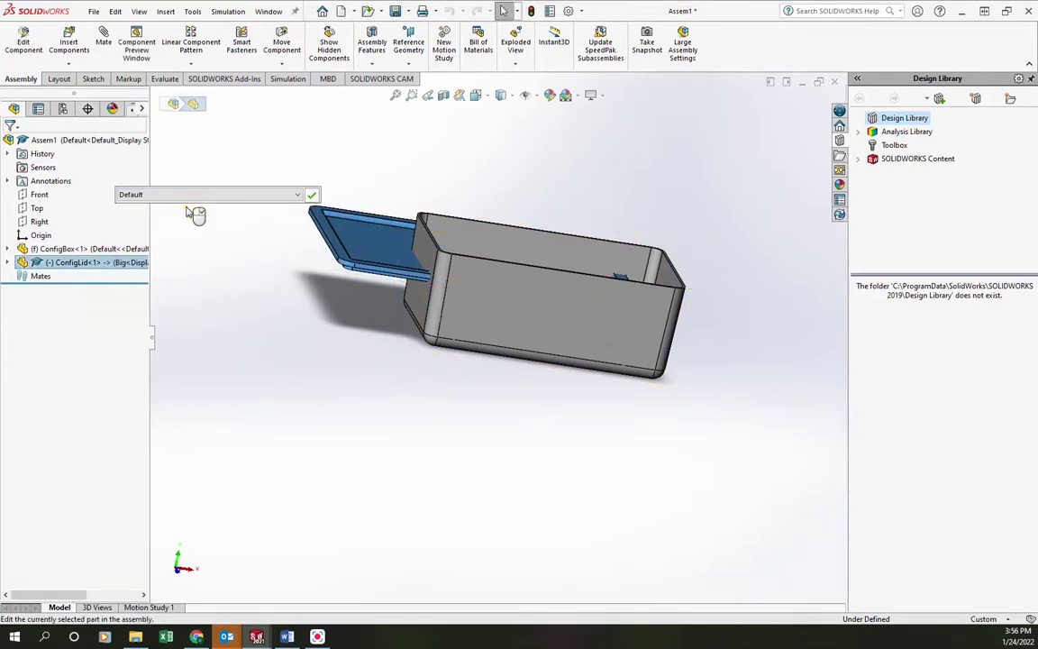
click(312, 195)
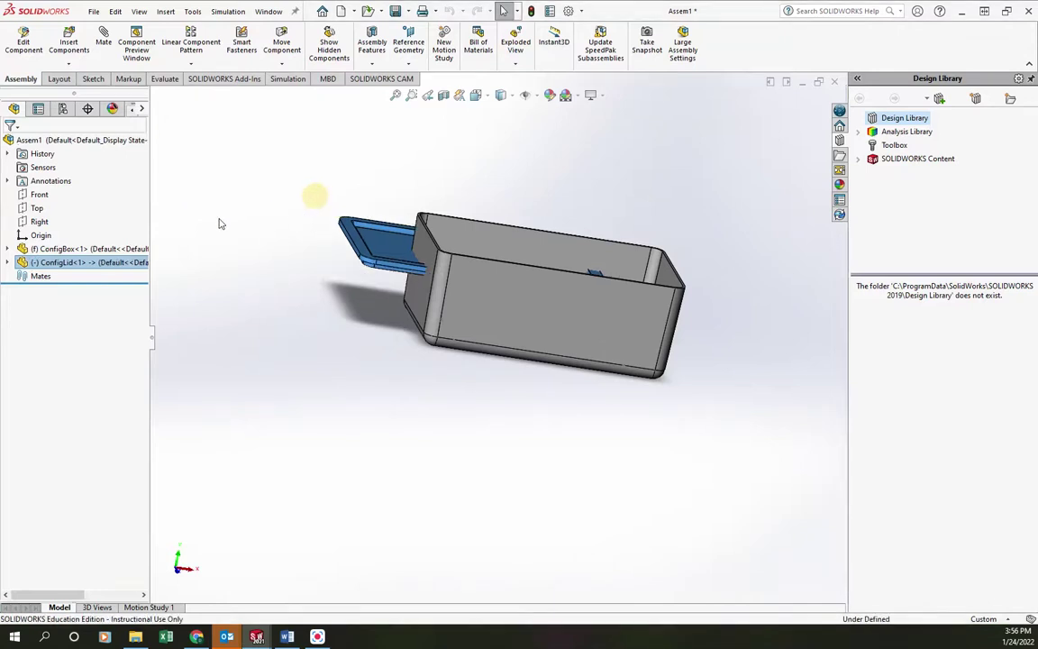
click(88, 261)
click(381, 366)
Add a coincident mate between the box's top rim face and the downward-facing rim face of the lid.
middle_drag(478, 274, 412, 346)
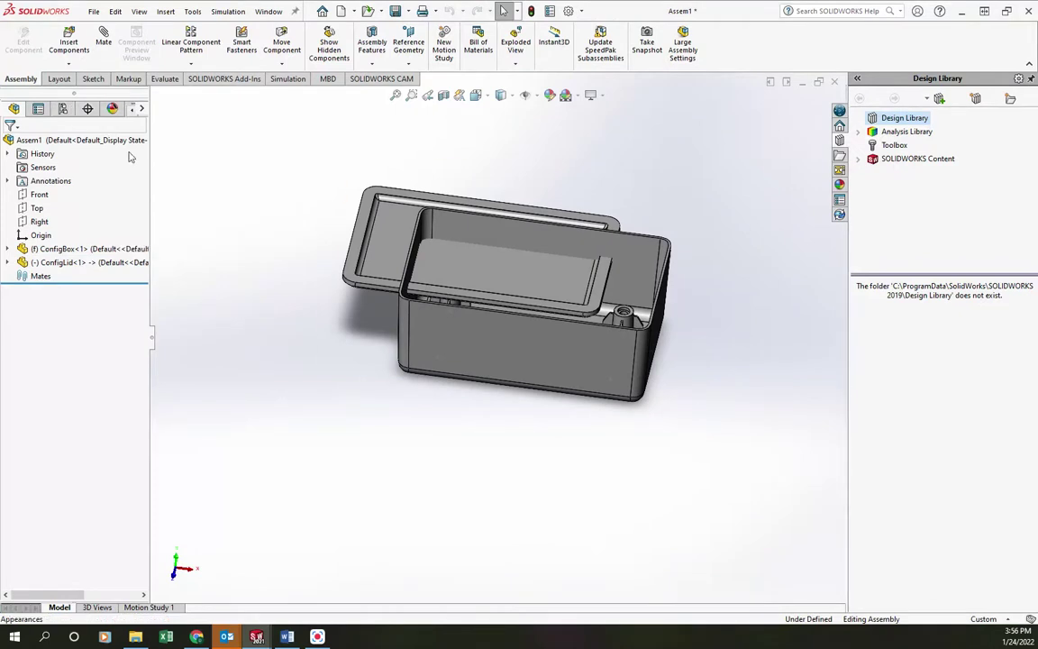
middle_drag(257, 261, 386, 177)
scroll(386, 177, down, 3)
click(507, 360)
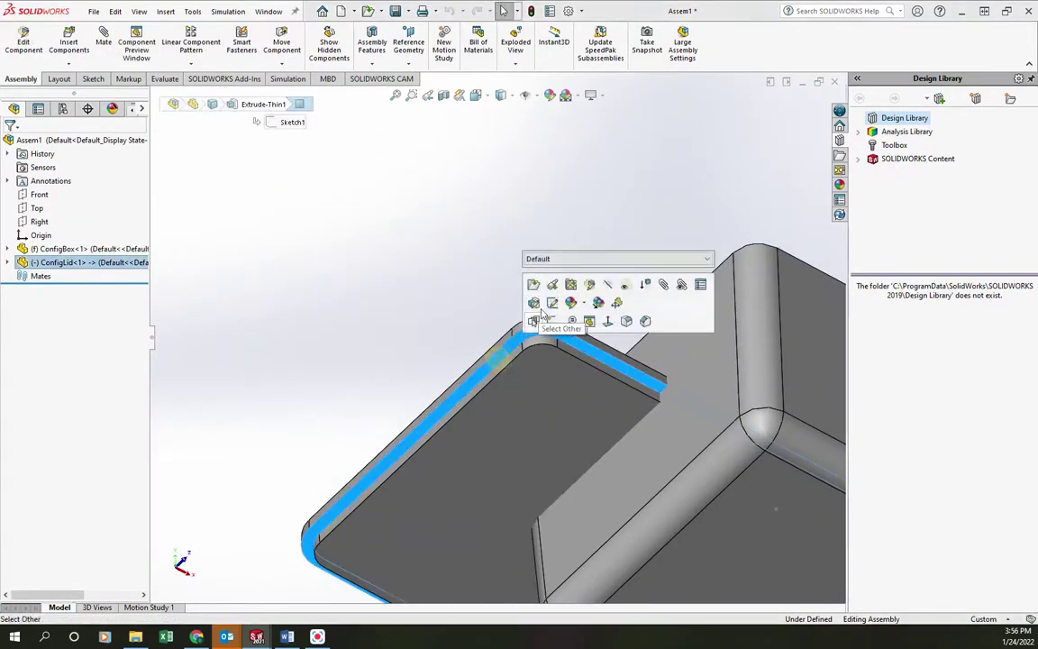
scroll(568, 208, up, 5)
middle_drag(568, 209, 553, 382)
scroll(586, 279, down, 5)
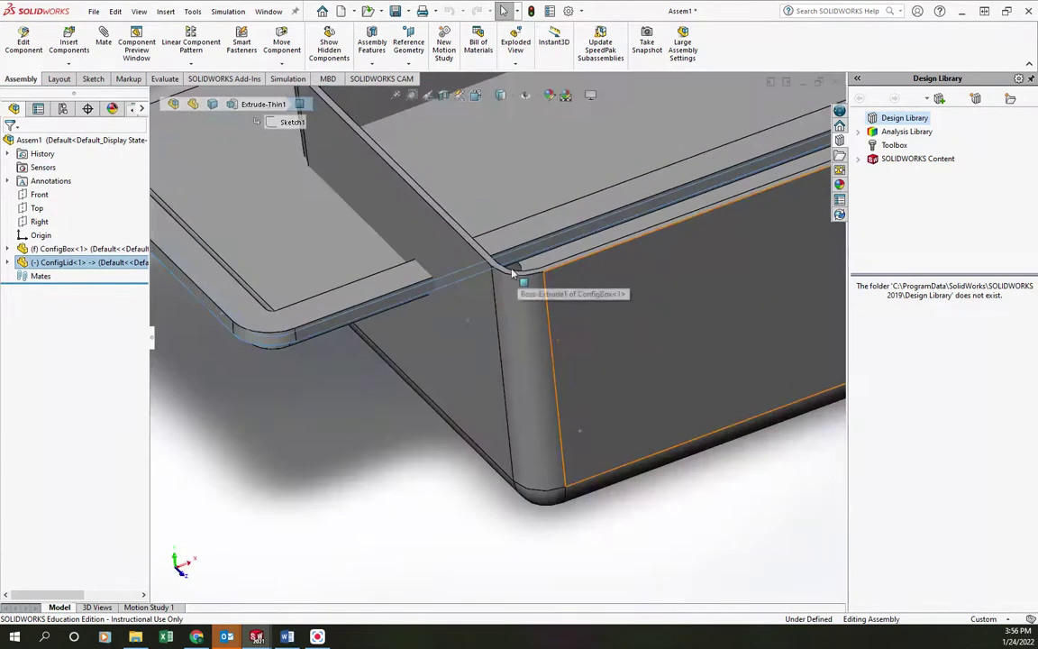
click(509, 274)
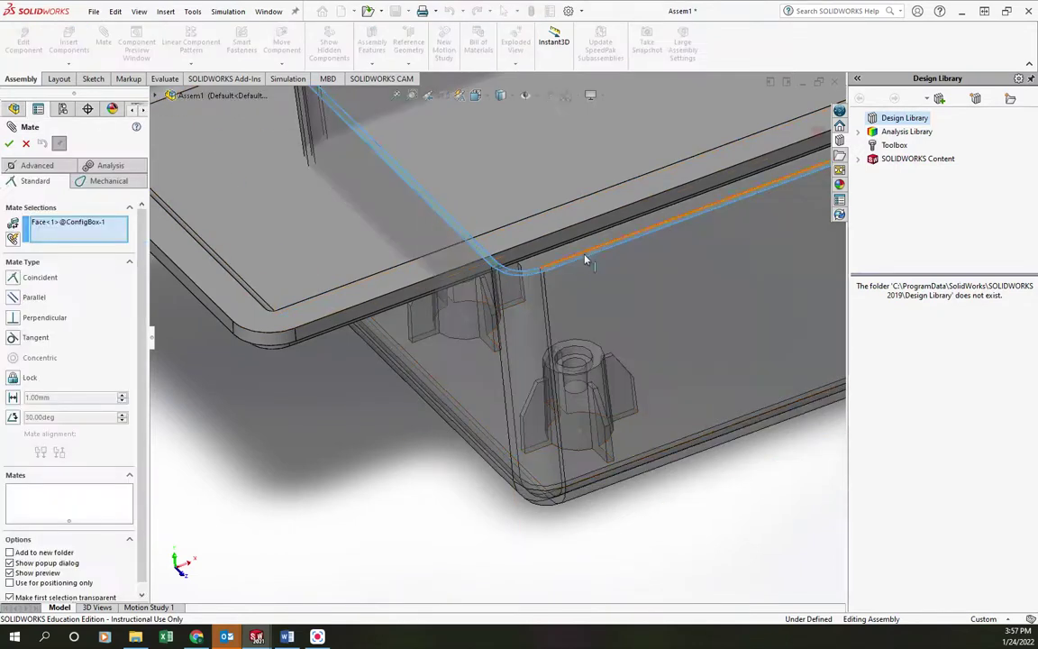
middle_drag(328, 299, 257, 293)
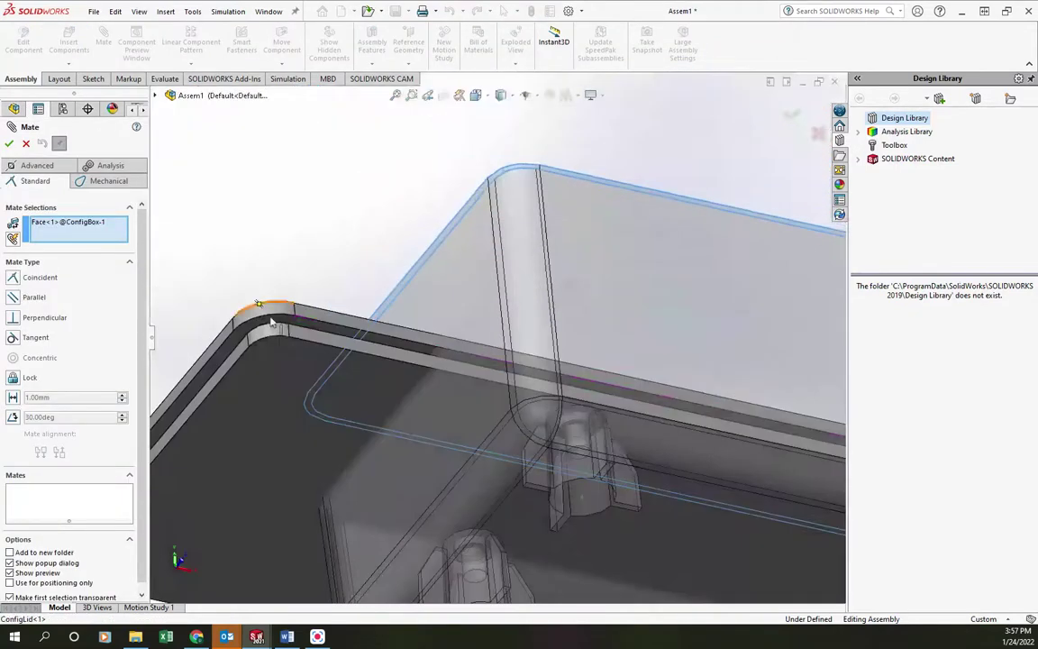
click(209, 305)
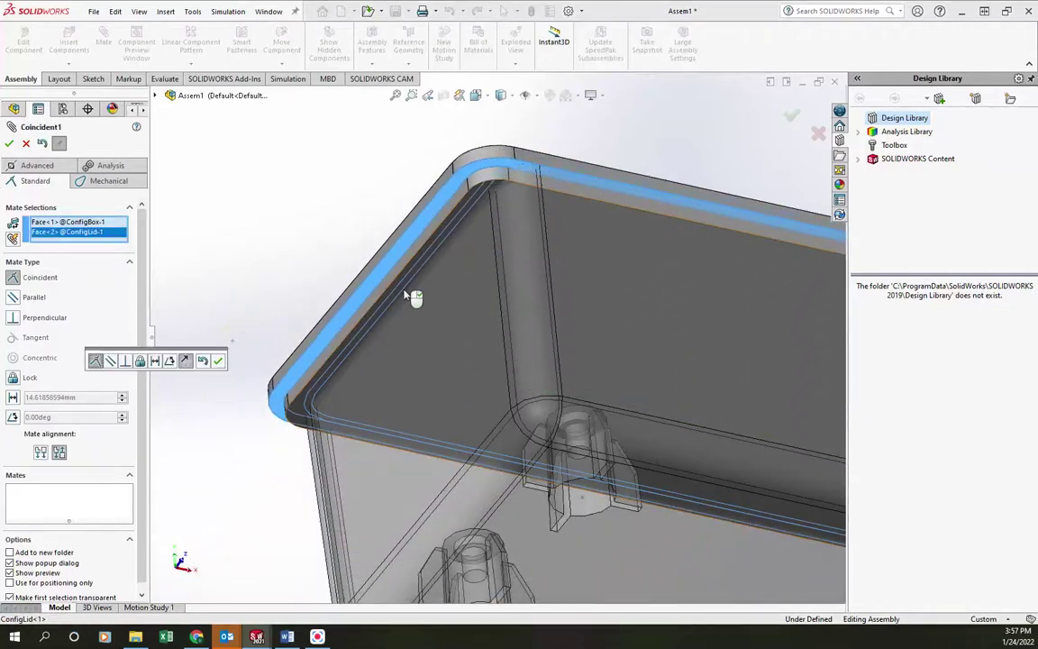
click(199, 322)
Add a coincident mate between the outer face of the lid's lip and the box's inner end wall.
middle_drag(631, 112, 710, 209)
click(435, 255)
middle_drag(634, 272, 579, 203)
click(570, 198)
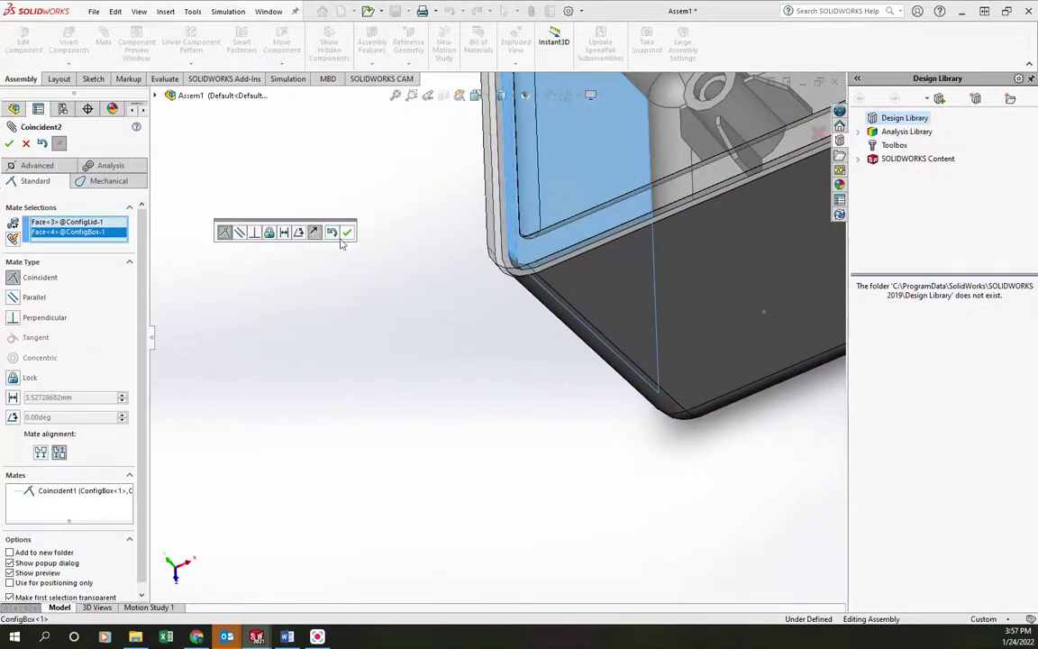
click(348, 233)
Add a coincident mate between the box's long inner wall and the matching face of the lid's lip, and finish mating.
middle_drag(441, 218, 504, 132)
scroll(503, 132, up, 10)
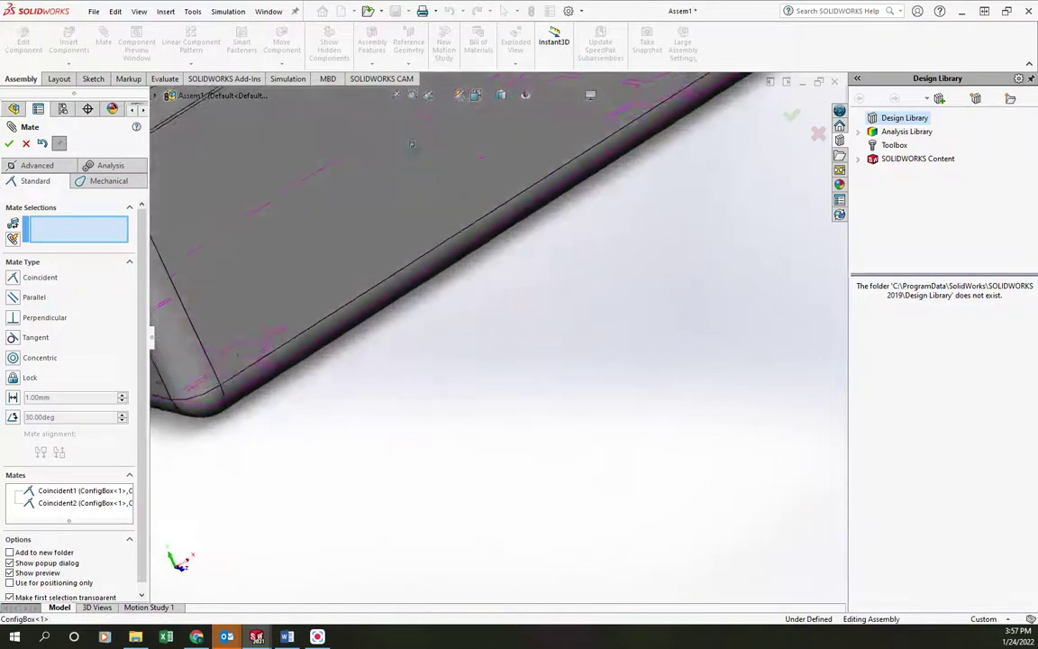
middle_drag(415, 132, 360, 225)
click(479, 342)
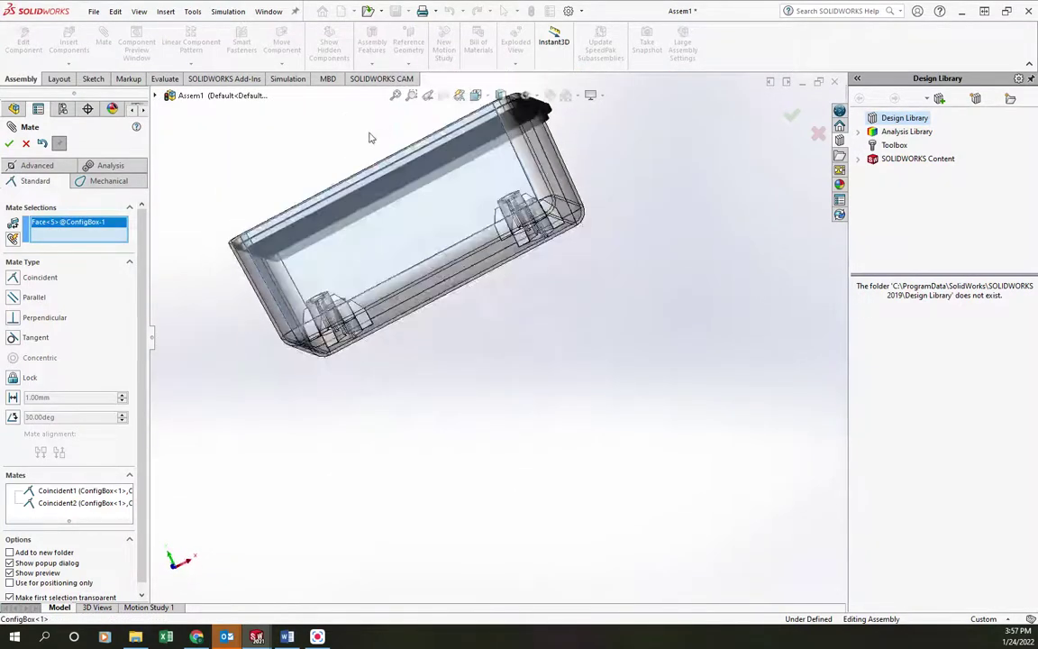
scroll(339, 305, down, 5)
click(339, 317)
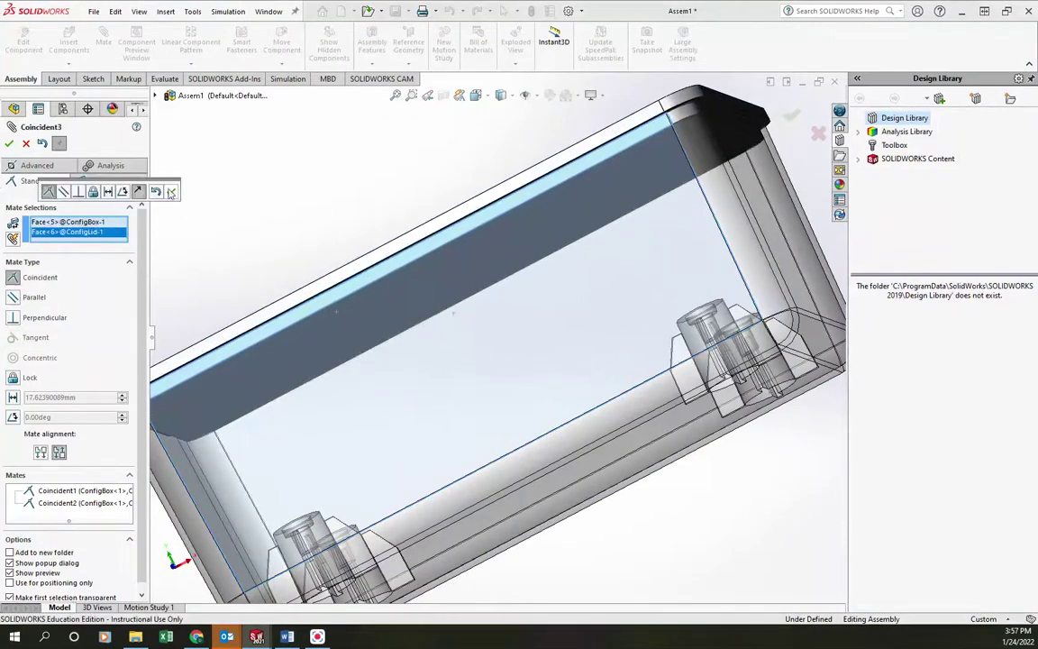
click(171, 191)
scroll(397, 168, up, 5)
middle_drag(397, 167, 504, 246)
click(11, 144)
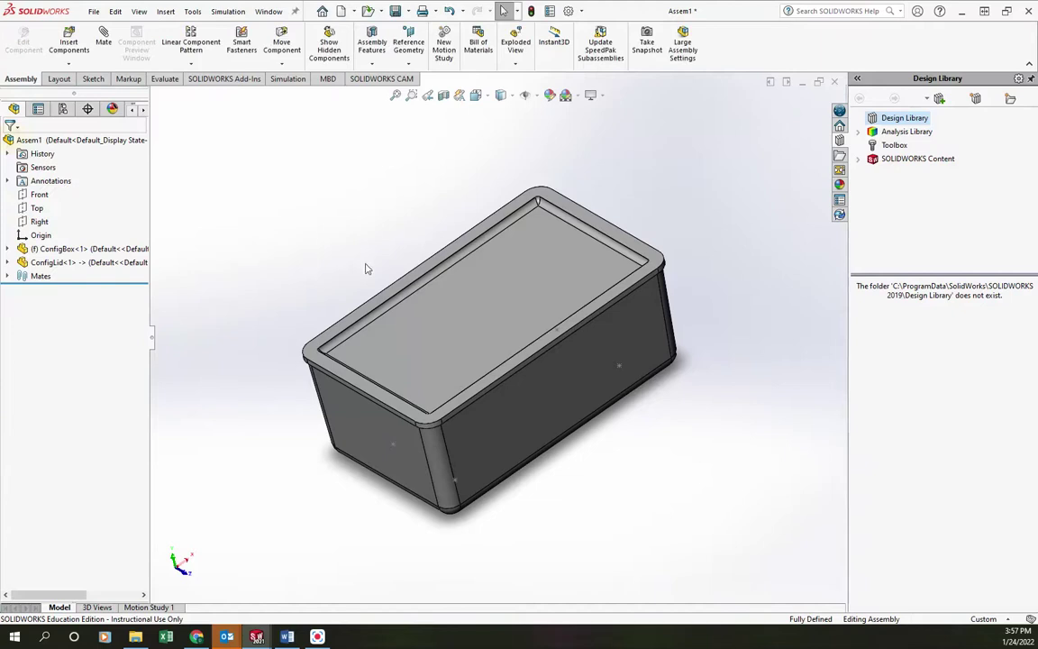
Make the lid component transparent and look through it at the inside of the box.
right_click(527, 327)
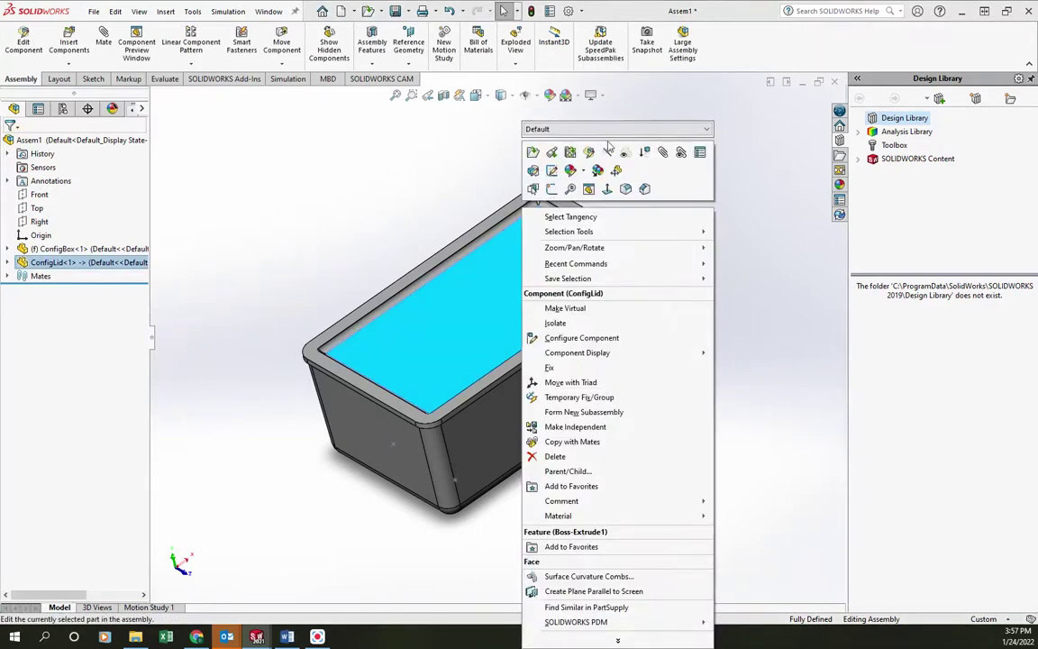
click(624, 151)
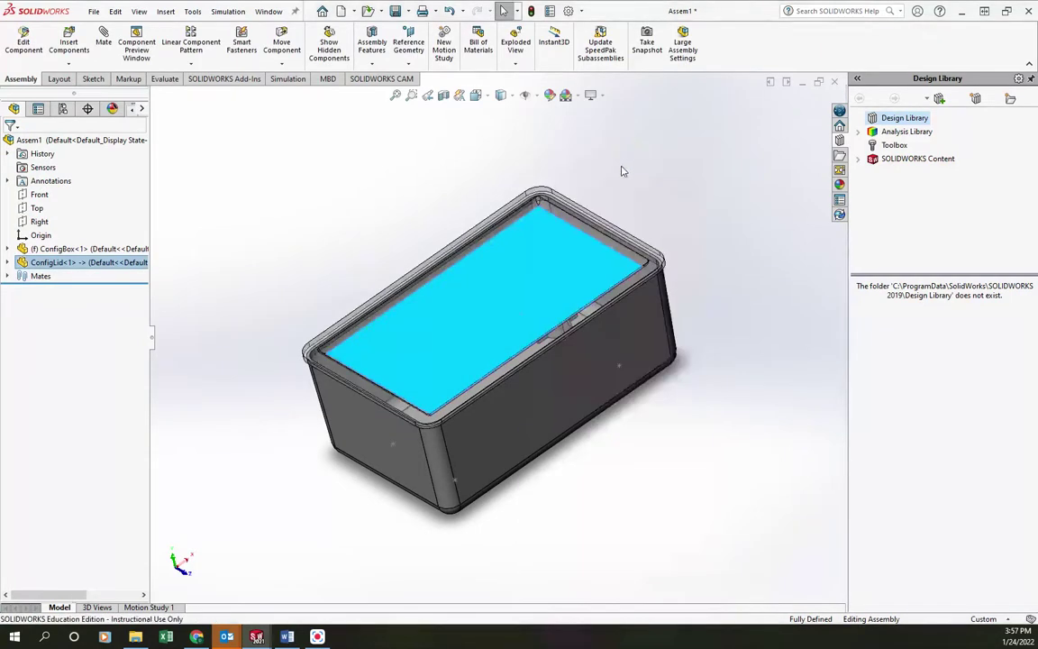
click(623, 171)
middle_drag(618, 187, 640, 157)
scroll(634, 234, up, 3)
scroll(616, 237, down, 3)
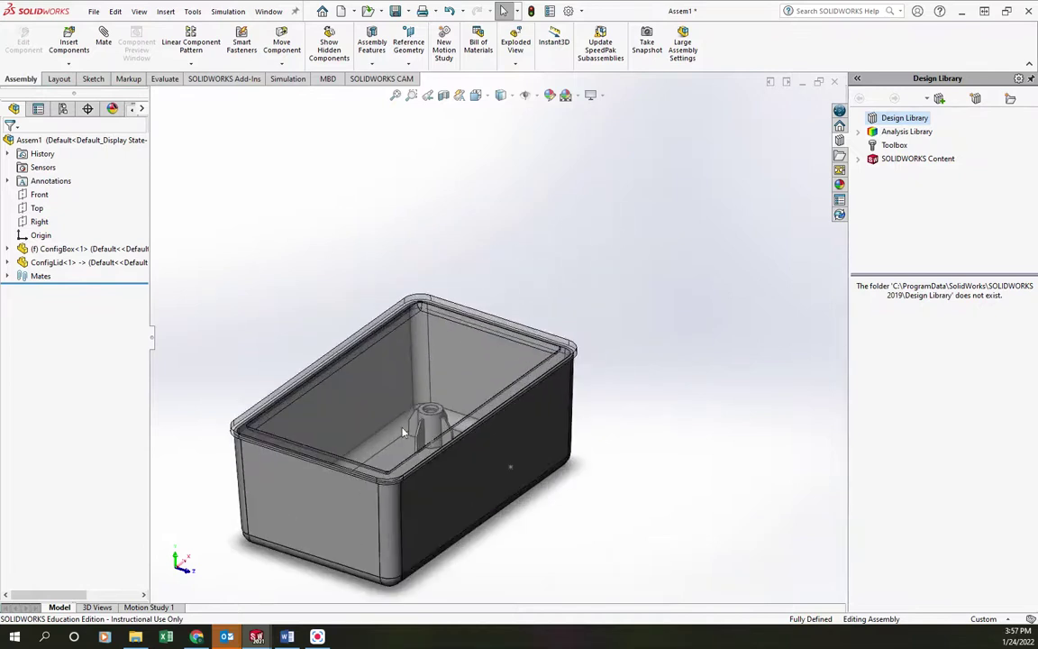
middle_drag(402, 432, 360, 424)
Switch the ConfigBox component to its Small_Mounts configuration.
right_click(75, 248)
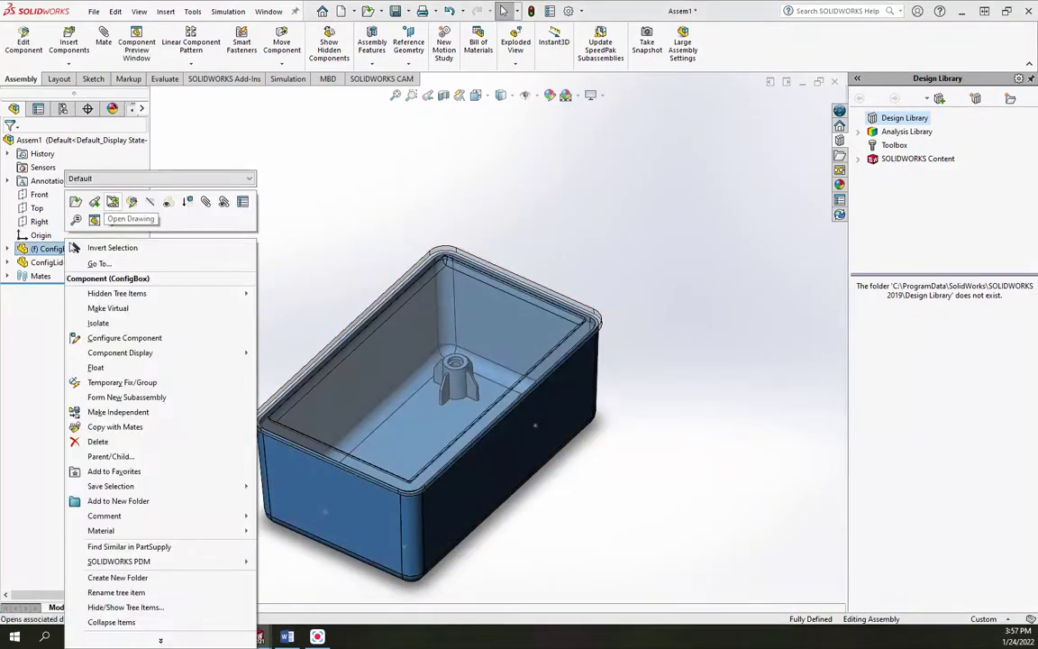
click(107, 178)
click(99, 214)
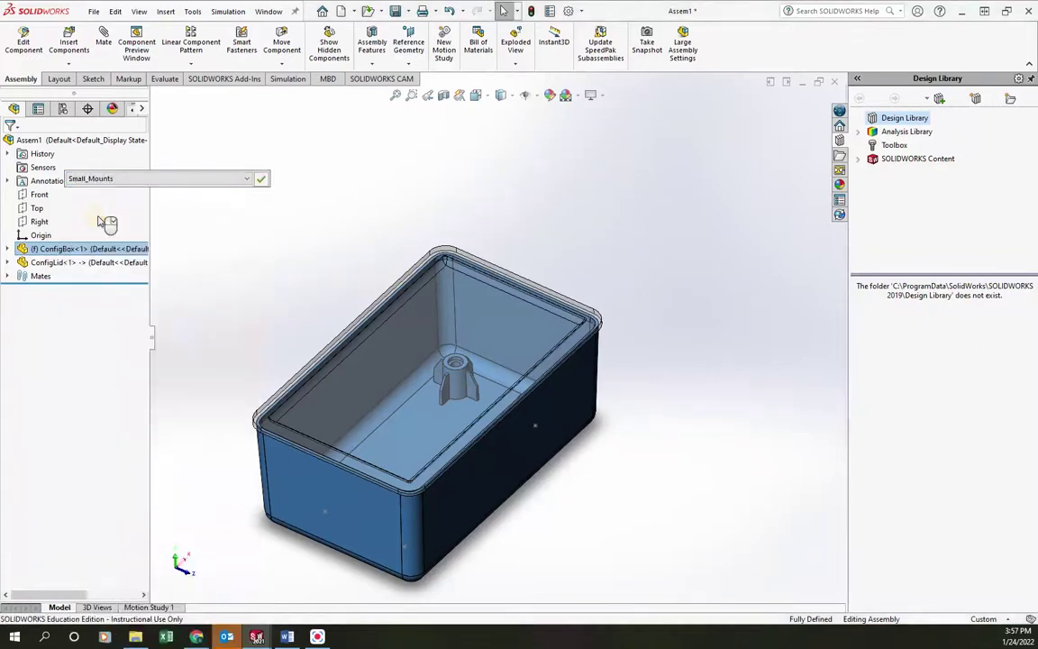
click(260, 180)
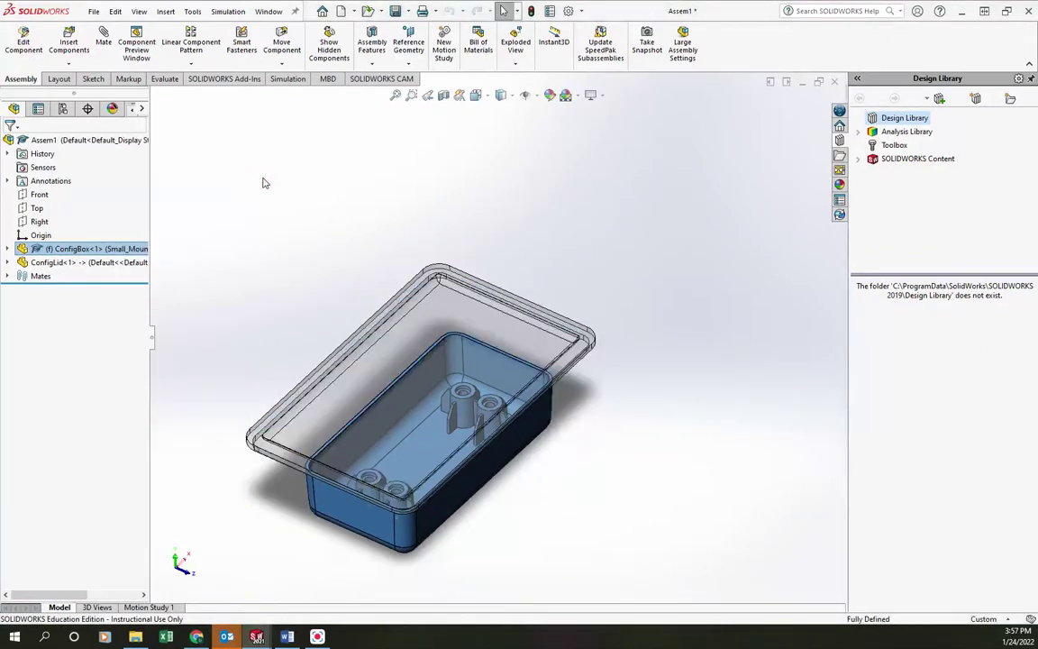
Switch the ConfigLid component to its Small configuration and check how it fits the box.
right_click(55, 262)
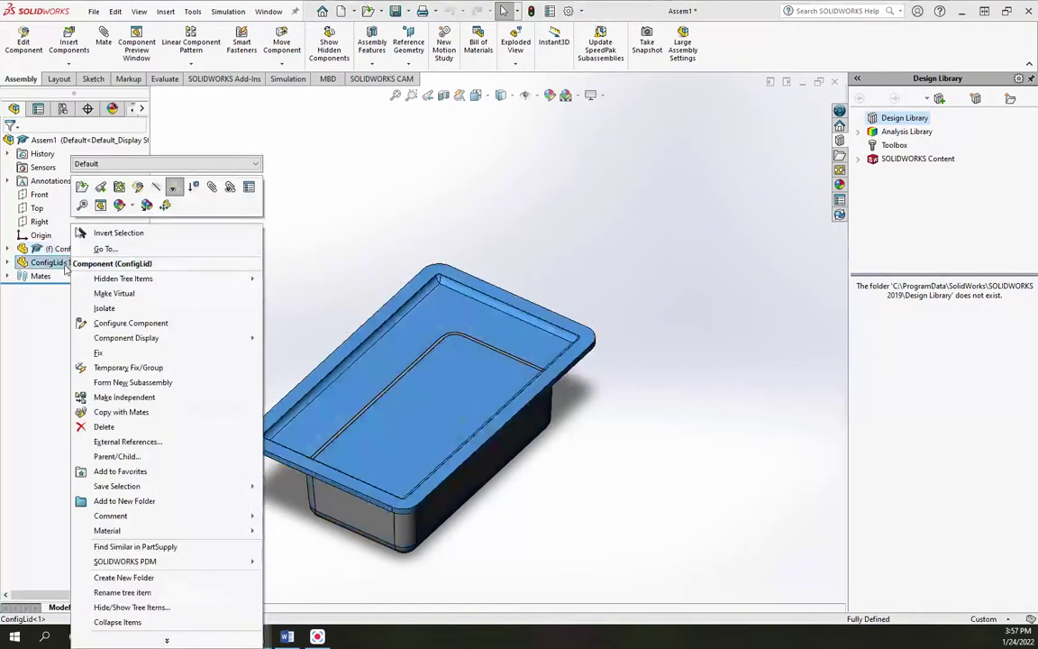
click(133, 164)
click(115, 191)
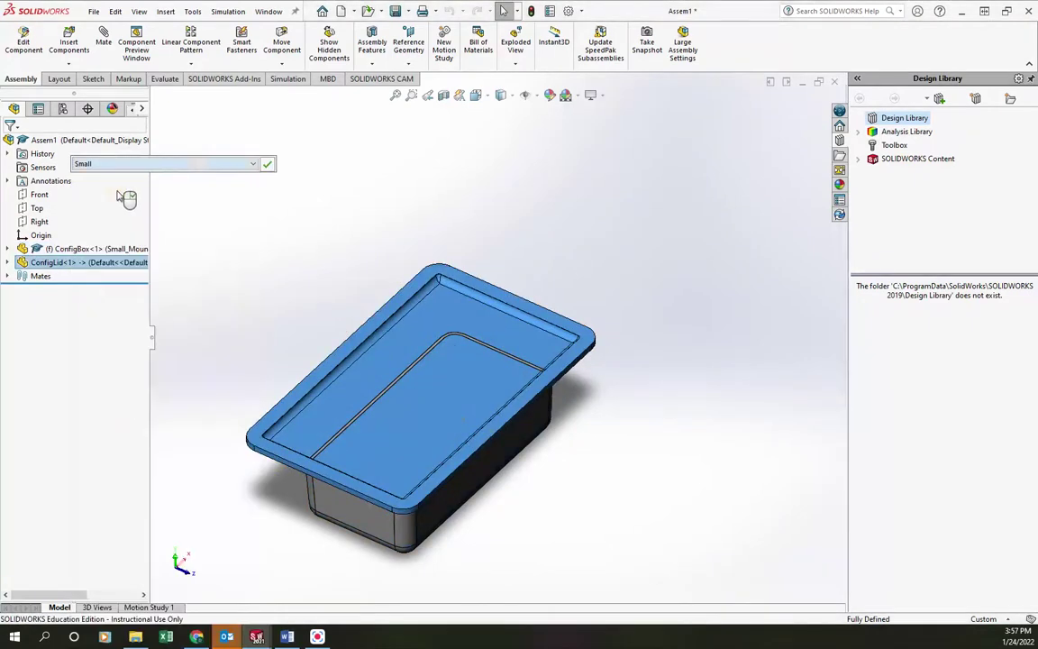
click(267, 164)
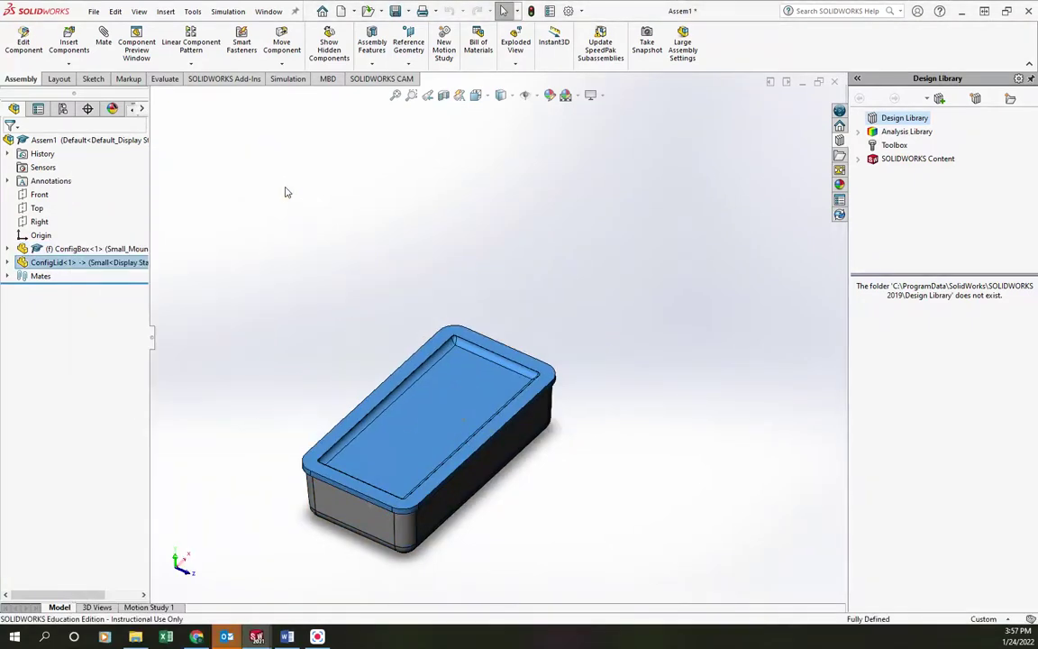
middle_drag(306, 268, 336, 219)
scroll(457, 459, up, 2)
scroll(459, 459, down, 4)
middle_drag(454, 336, 397, 357)
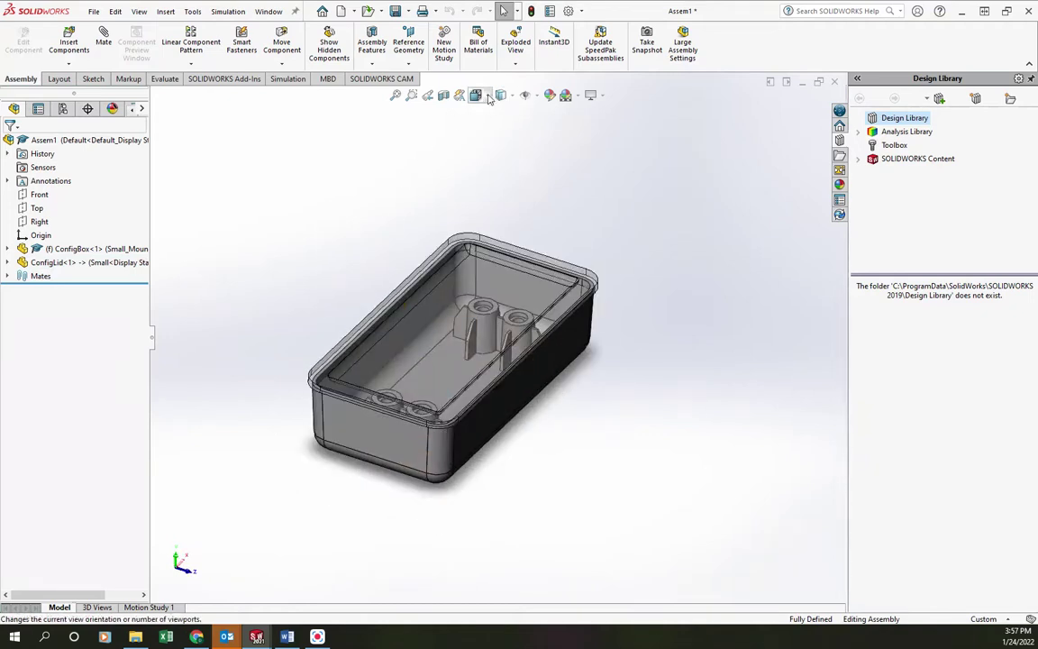
Section the assembly along the Front plane with 0.00 mm offset and inspect the fit where the lid meets the box rim.
click(444, 95)
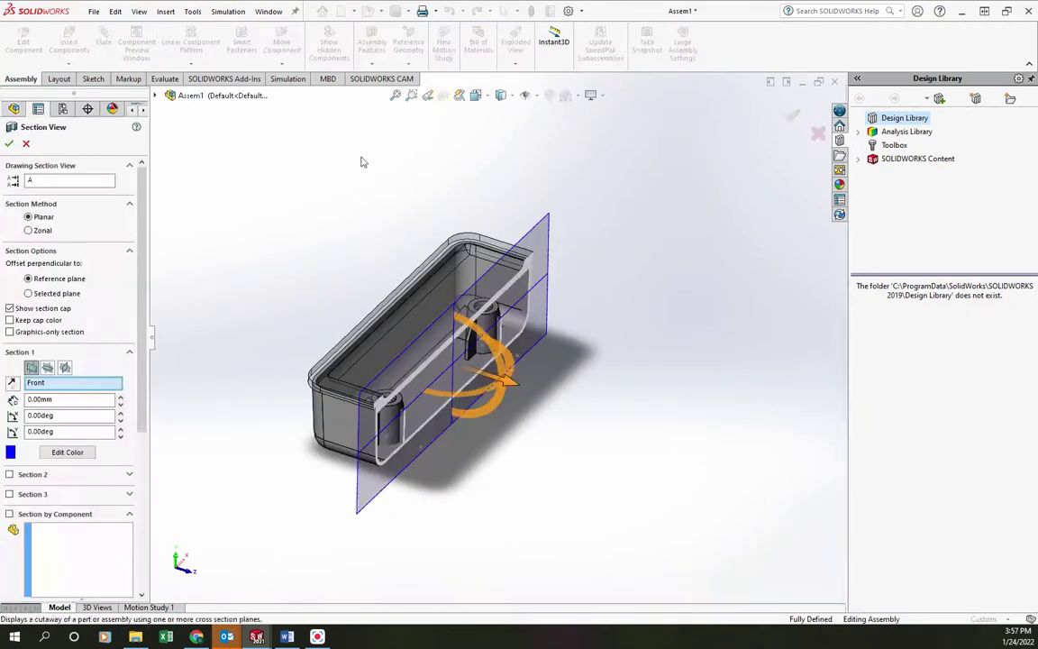
click(11, 145)
middle_drag(397, 396, 293, 378)
scroll(288, 386, down, 8)
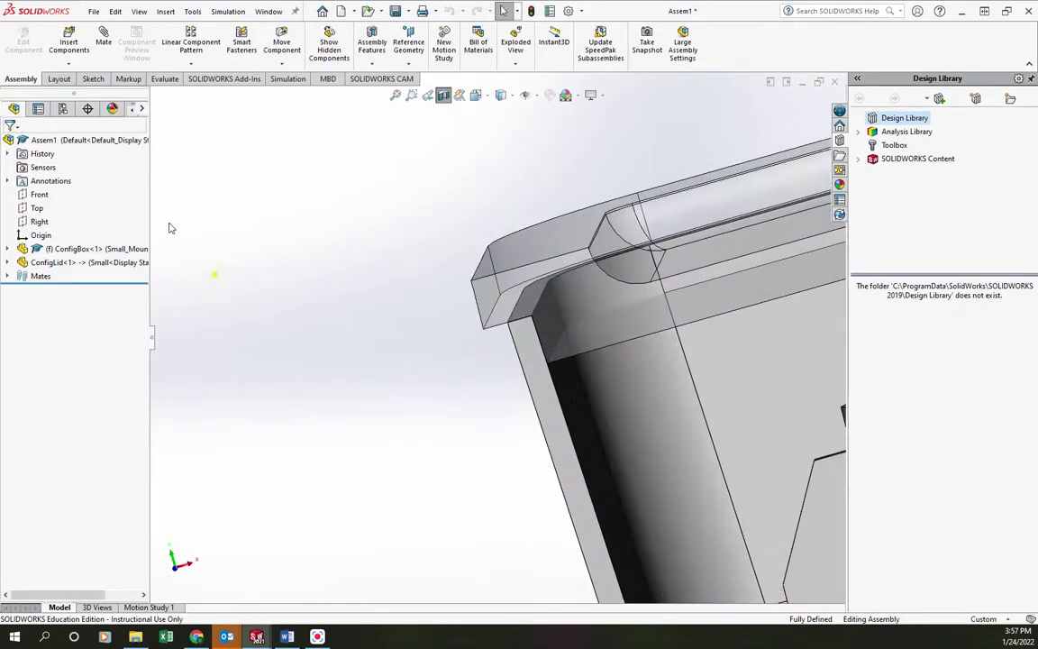
Run Interference Detection on the whole Assem1 assembly.
click(163, 79)
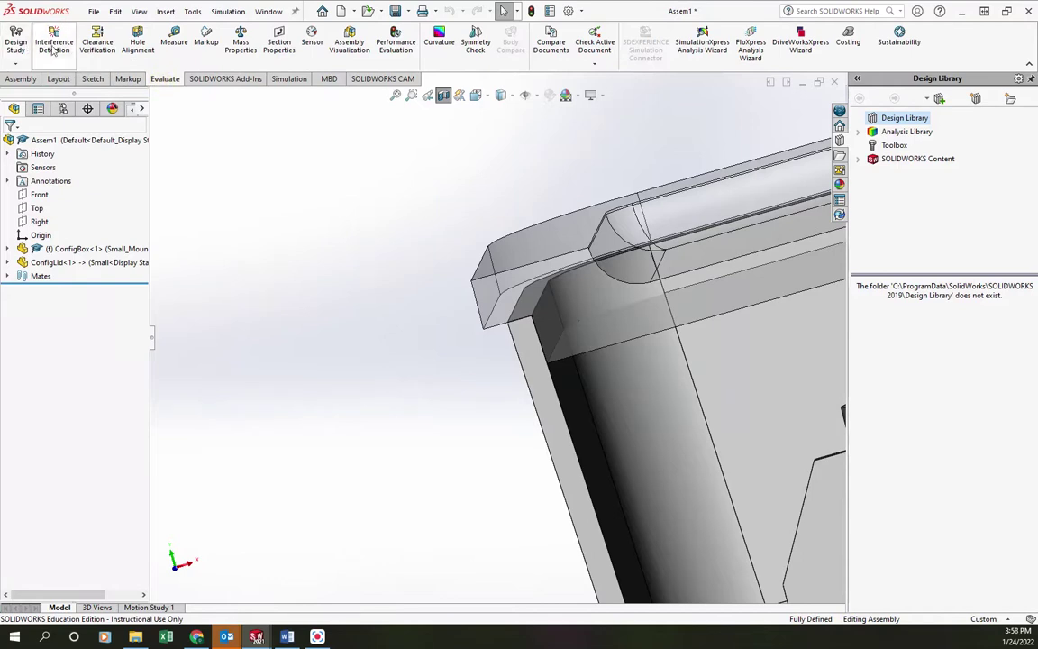
click(53, 45)
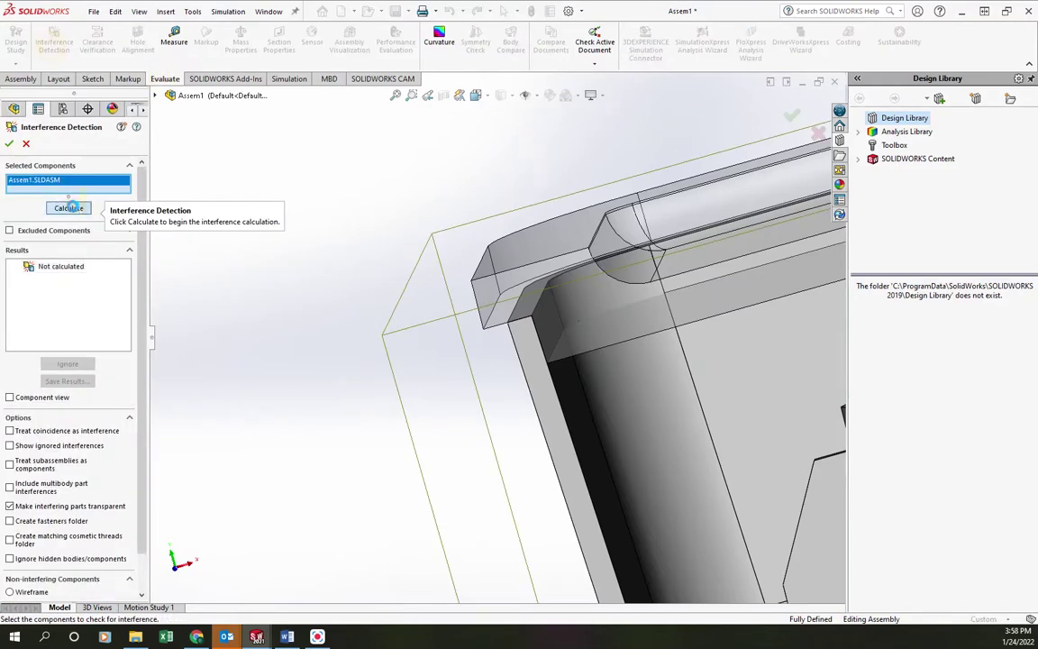
click(70, 207)
Examine the individual interference results between lid and box in the model, and close the interference check.
scroll(422, 332, up, 5)
middle_drag(456, 323, 560, 301)
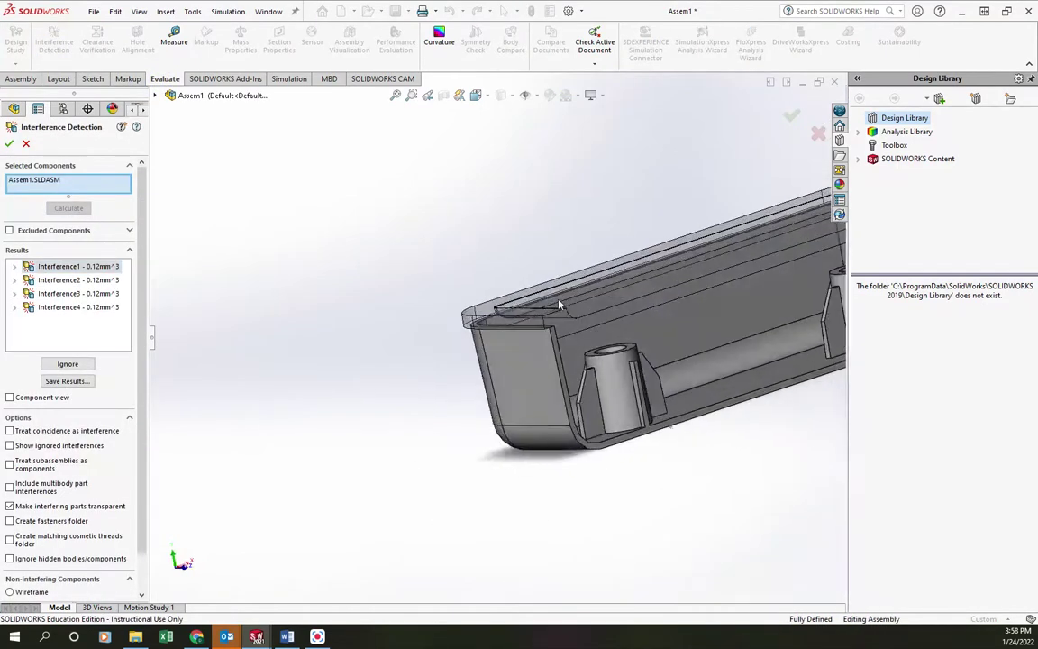
scroll(616, 304, up, 5)
scroll(651, 299, down, 4)
middle_drag(651, 300, 743, 355)
scroll(721, 273, down, 3)
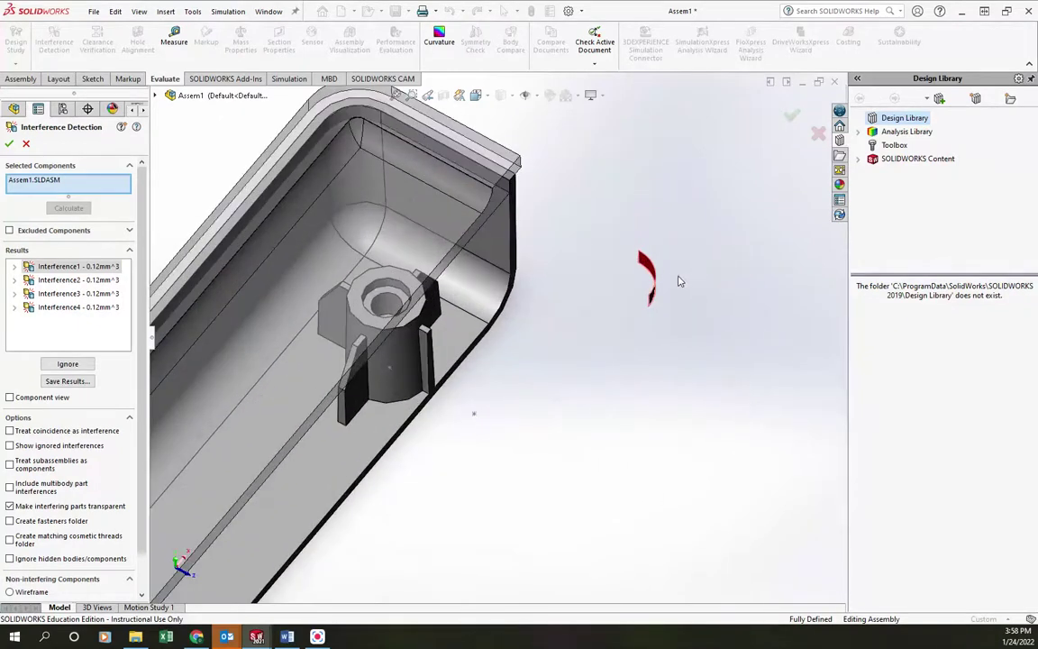
middle_drag(667, 281, 584, 244)
scroll(638, 293, down, 3)
middle_drag(532, 284, 320, 312)
click(79, 281)
click(81, 294)
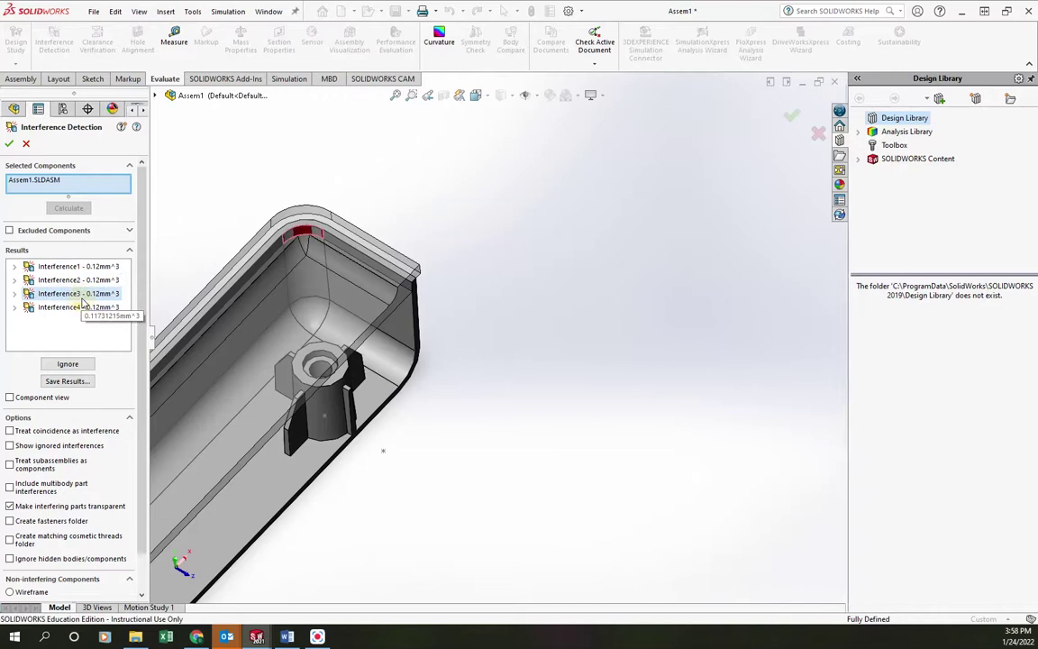
click(79, 280)
click(83, 267)
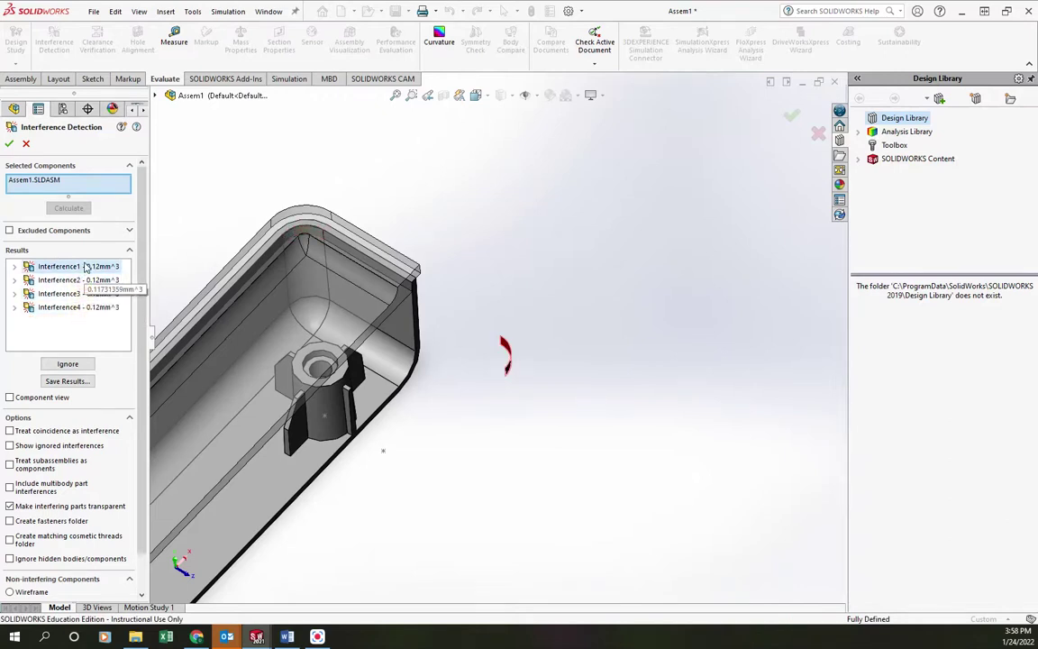
click(10, 141)
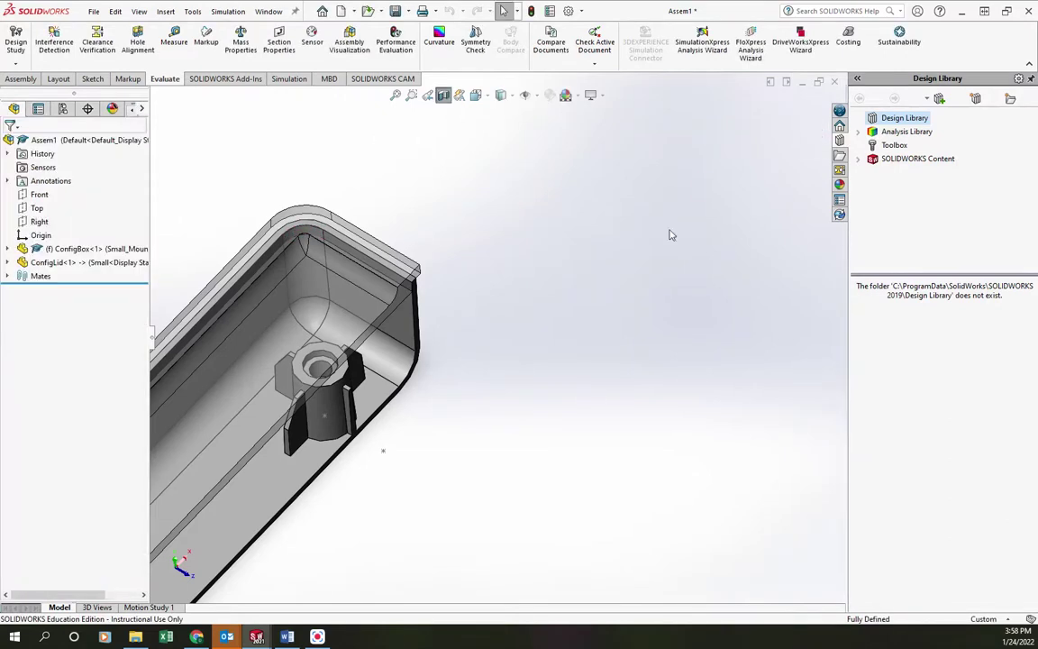